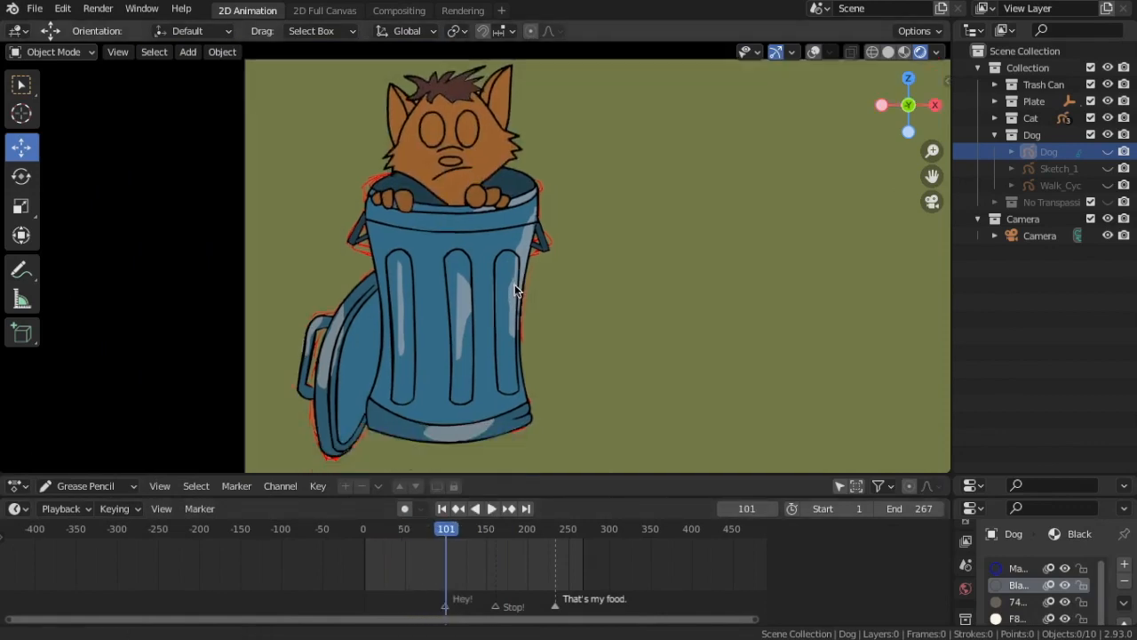
Review the trash can scene and play the sketched dog's animation from frame 42.
middle_click_drag(515, 284, 464, 177, "shift")
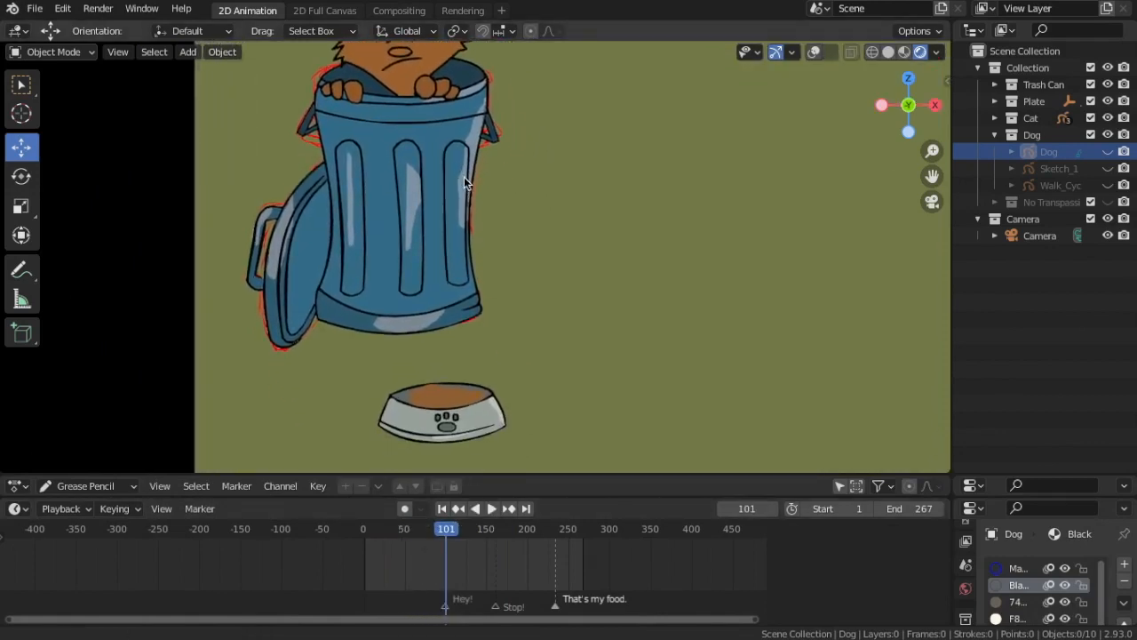
middle_click_drag(444, 242, 446, 267, "shift")
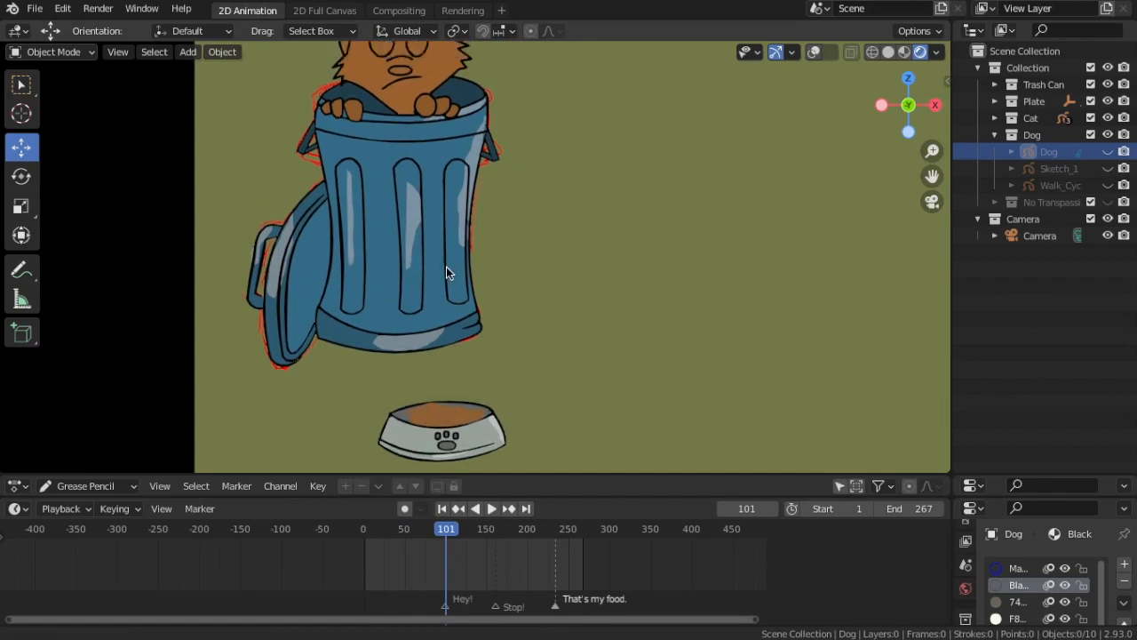
middle_click_drag(446, 266, 456, 314, "shift")
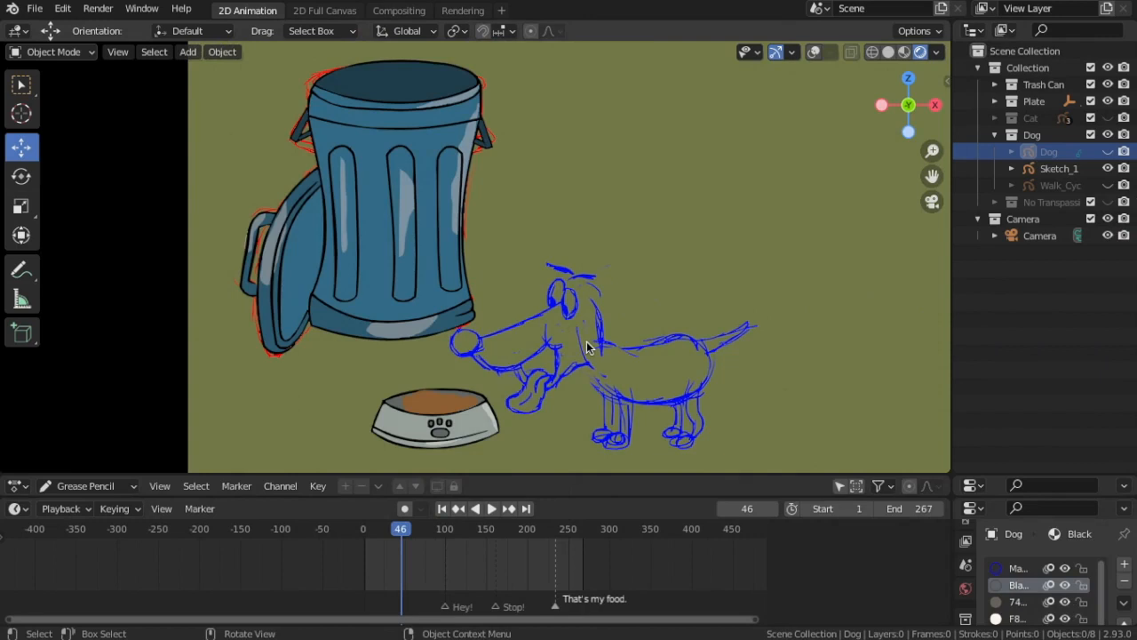
key("space")
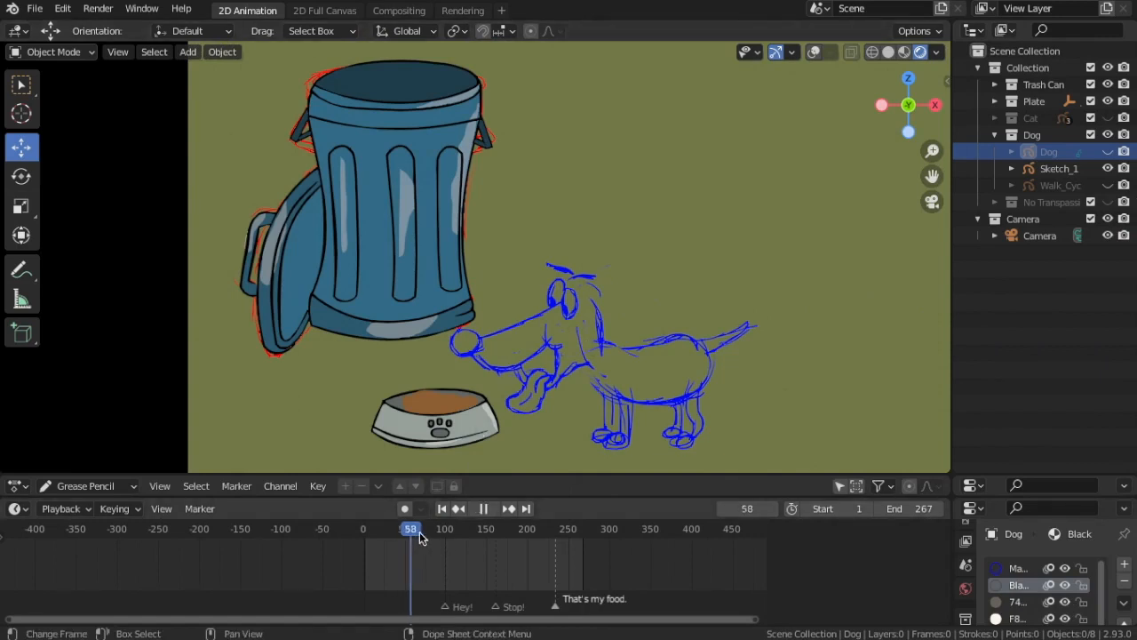
mouse_move(399, 538)
left_mouse_down()
mouse_move(410, 538)
mouse_move(379, 537)
mouse_move(398, 536)
left_mouse_up()
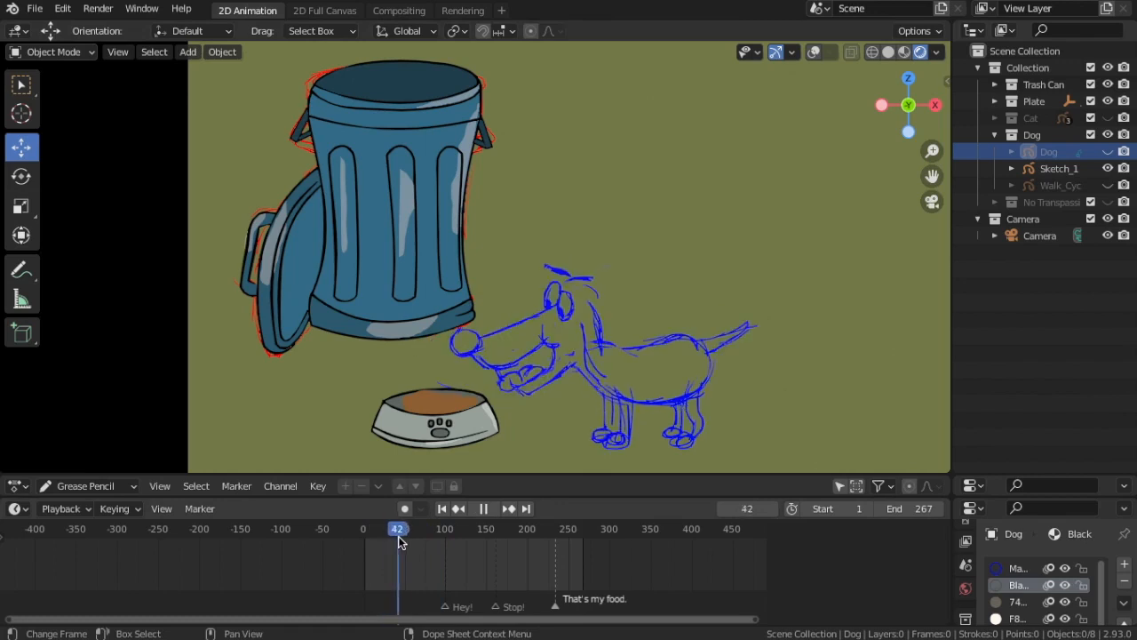
key("space")
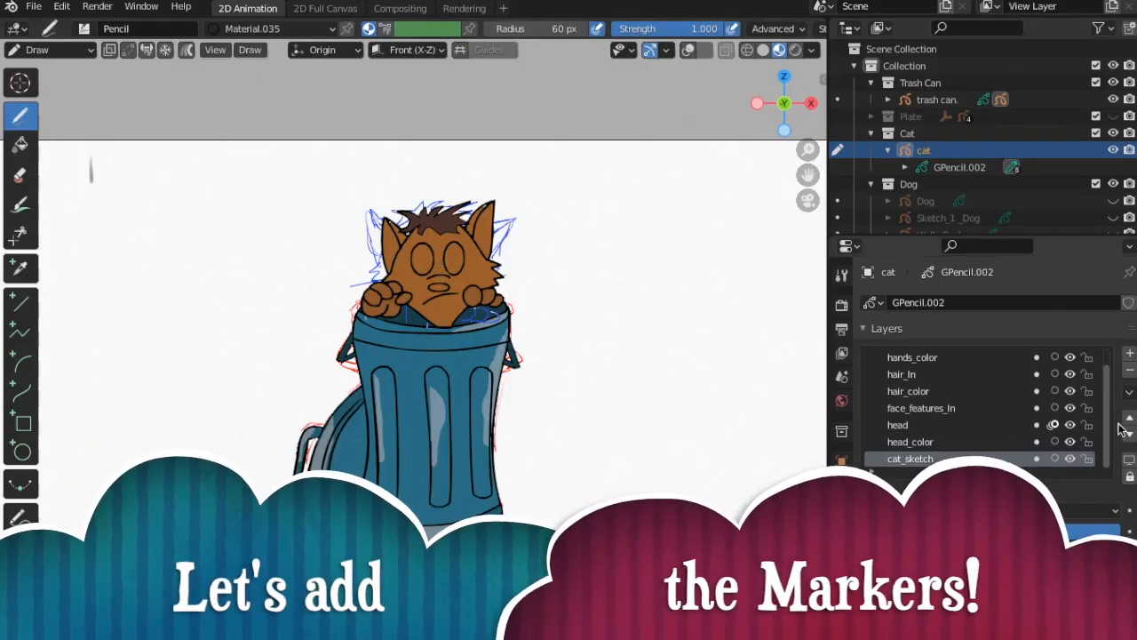
Make Material.003 the active material on the cat_sketch layer and hand-letter "Hey!" in the blank space beside the cat.
scroll(1048, 494, "down", 4)
left_click_drag(1013, 558, 1013, 387)
left_click(924, 449)
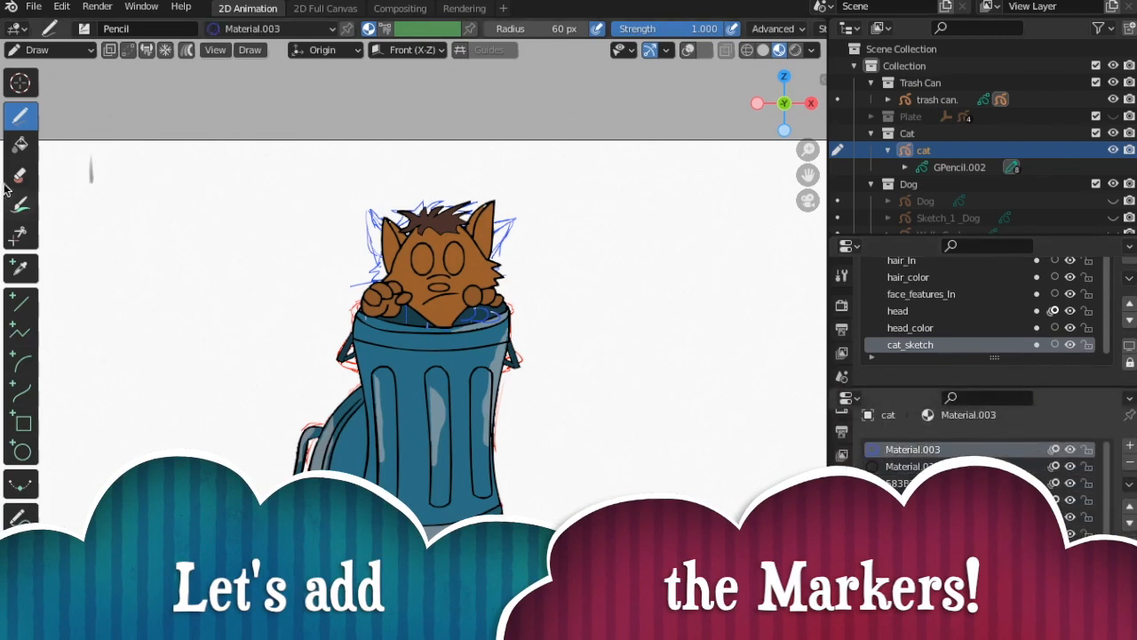
left_click_drag(90, 159, 95, 188)
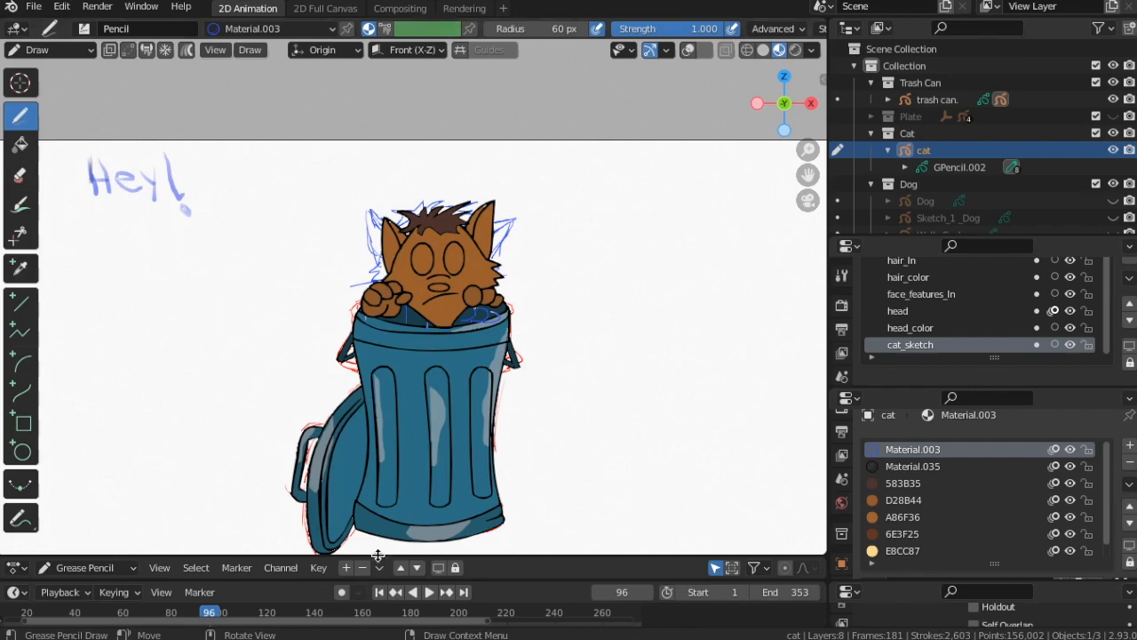
Enlarge the dope sheet and add a timeline marker at frame 95.
left_click_drag(380, 554, 383, 414)
left_click_drag(514, 414, 514, 338)
middle_click_drag(502, 427, 441, 418, "ctrl")
left_click_drag(387, 371, 376, 373)
left_click(247, 353)
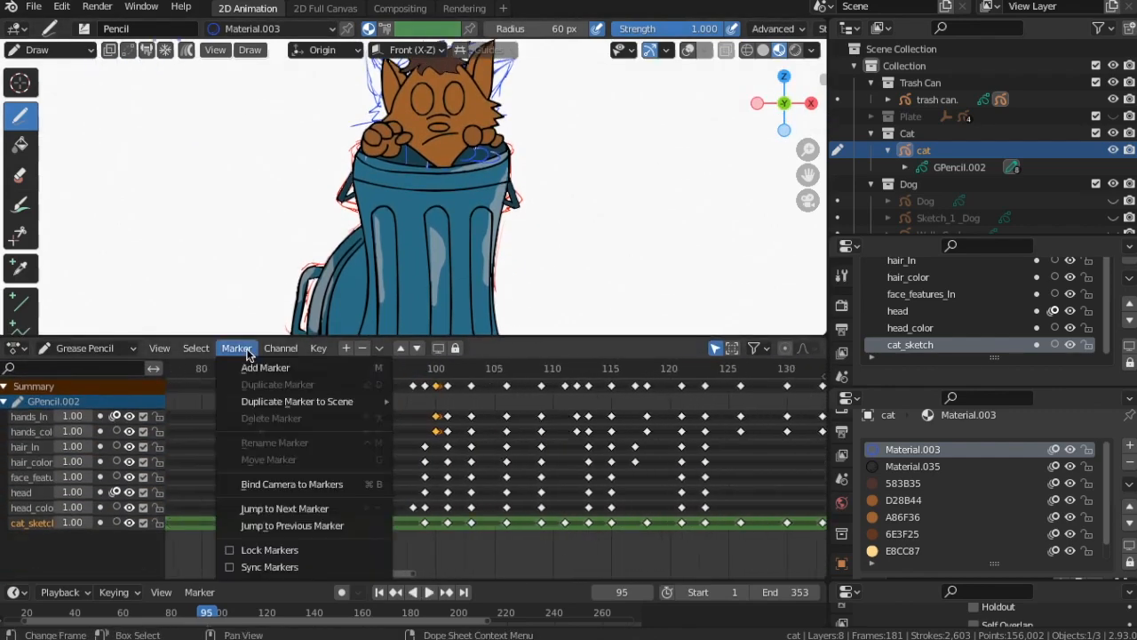
left_click(278, 368)
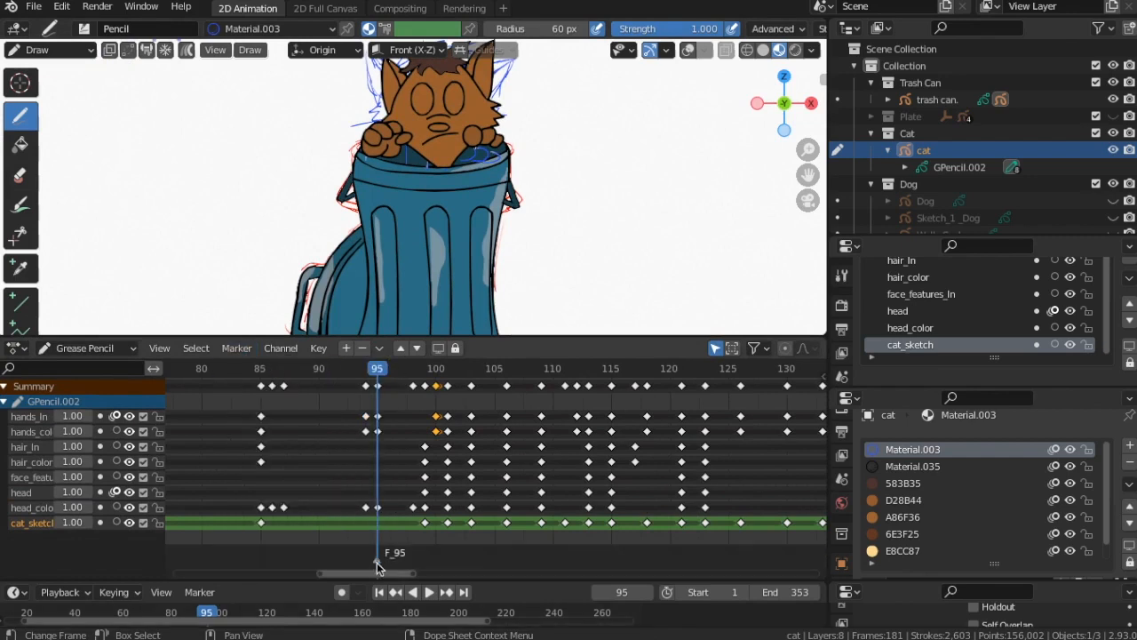
Rename the frame 95 marker to "Hey!" and shrink the dope sheet to give the drawing more room.
left_click(237, 348)
left_click(268, 440)
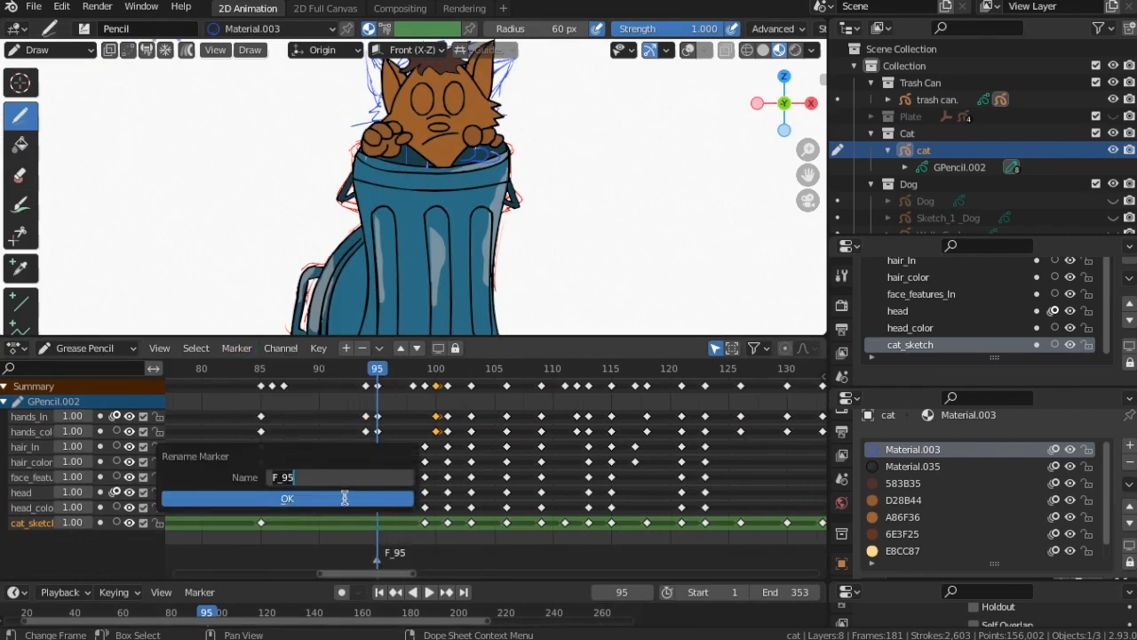
key("Return")
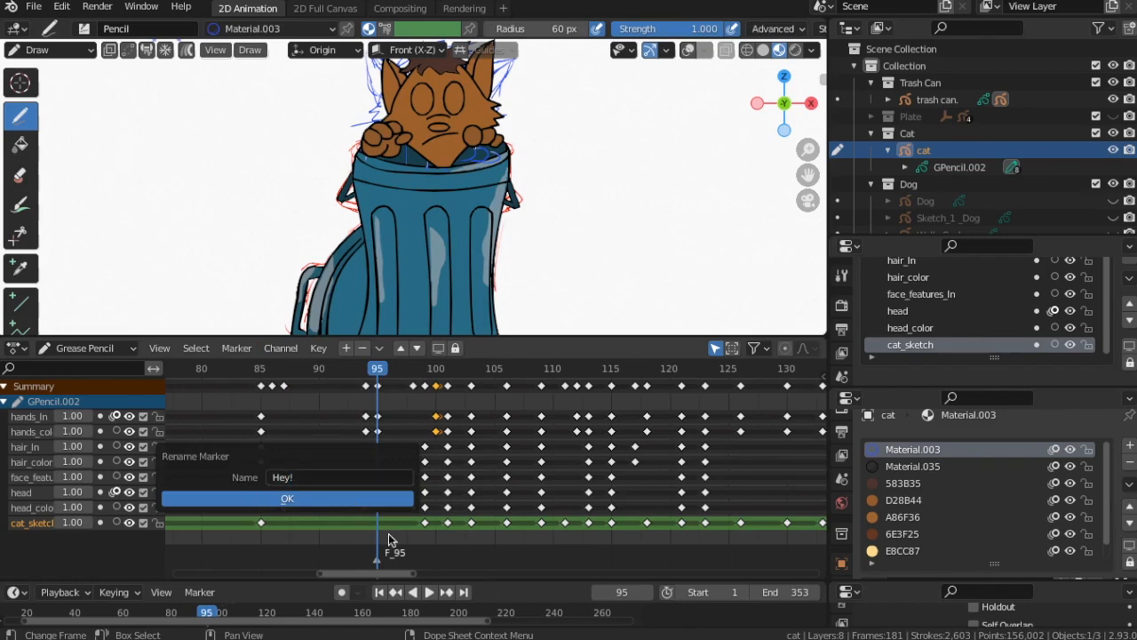
left_click(248, 499)
mouse_move(451, 339)
left_mouse_down()
mouse_move(412, 500)
mouse_move(398, 485)
left_mouse_up()
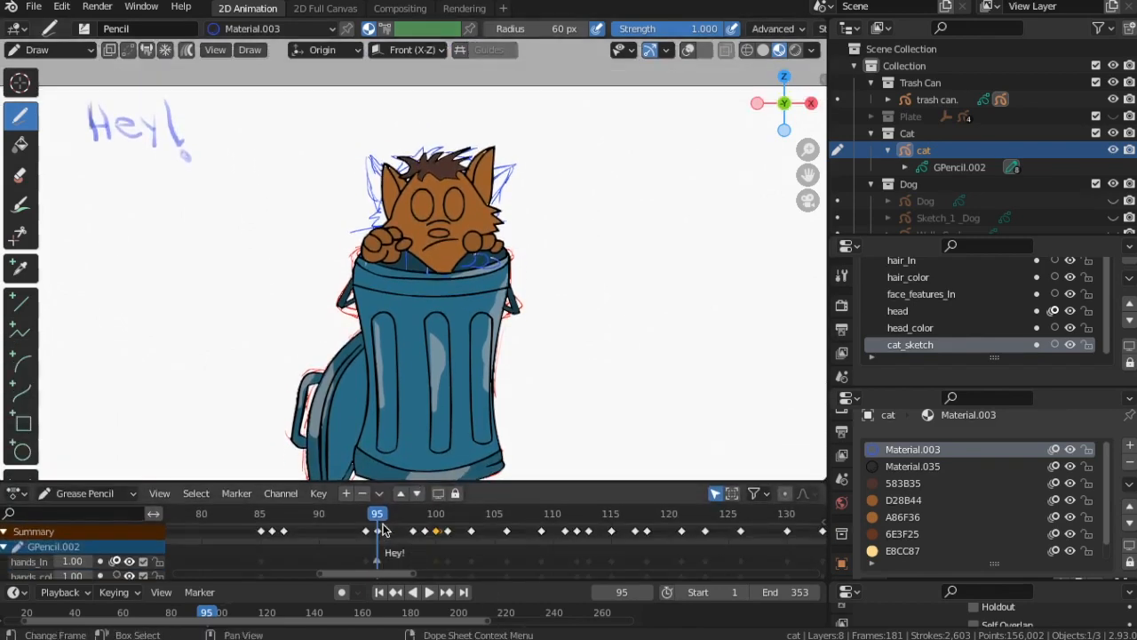
Play the cat's motion from the Hey! marker and set the current frame to 99.
key("space")
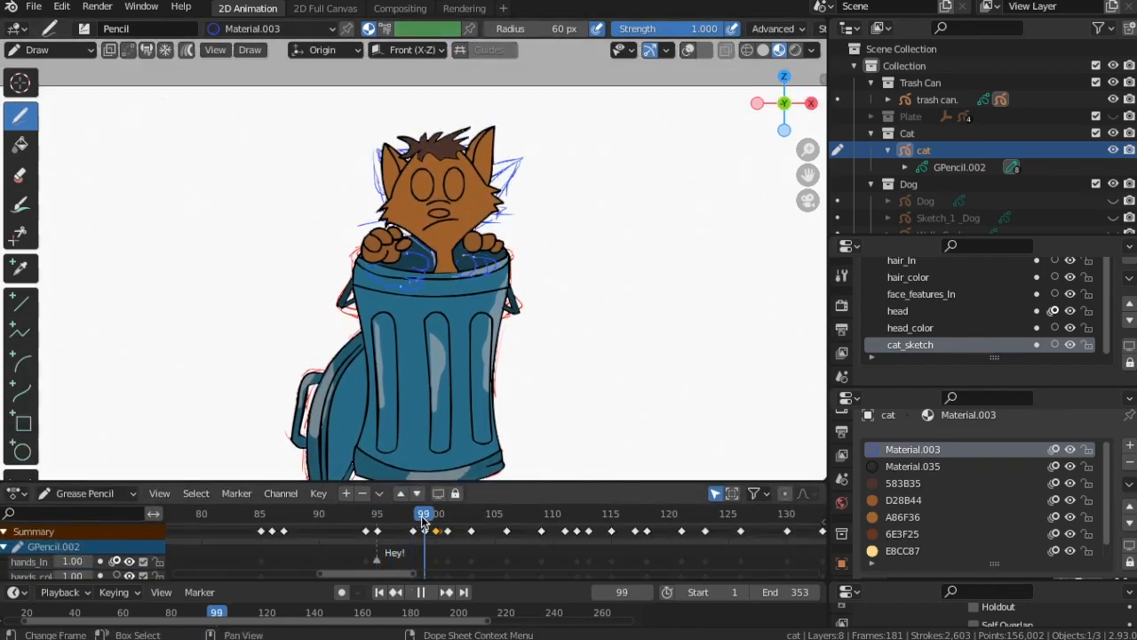
key("space")
left_click_drag(376, 518, 423, 519)
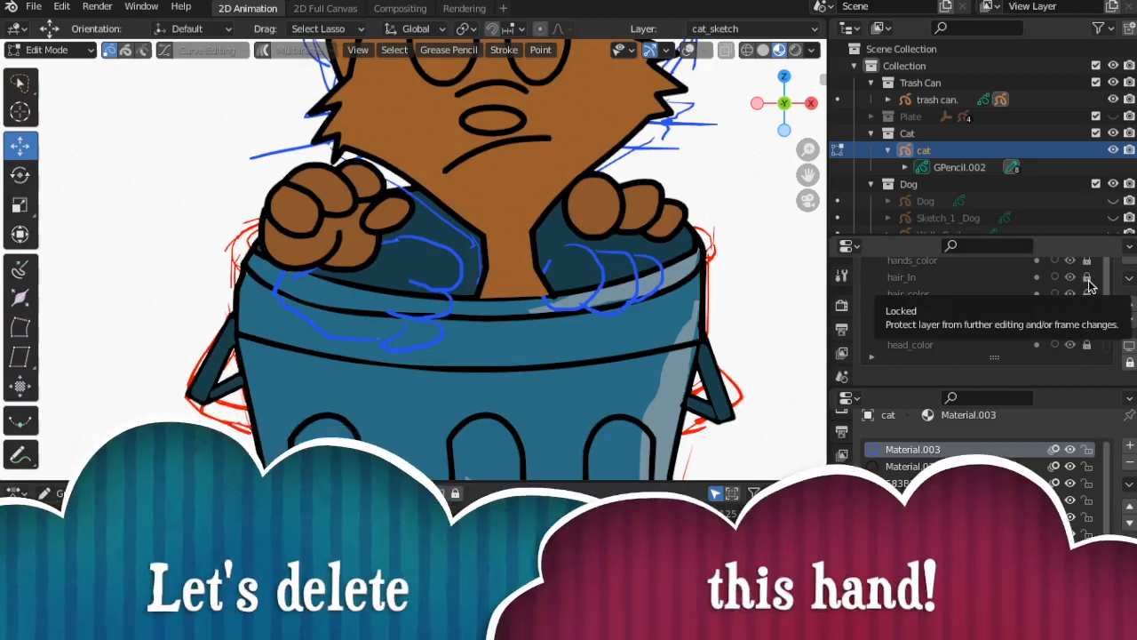
Unlock the hands_color layer, show the overlays, and lasso the cat's raised hand at frame 99 to delete it.
scroll(977, 302, "up", 1)
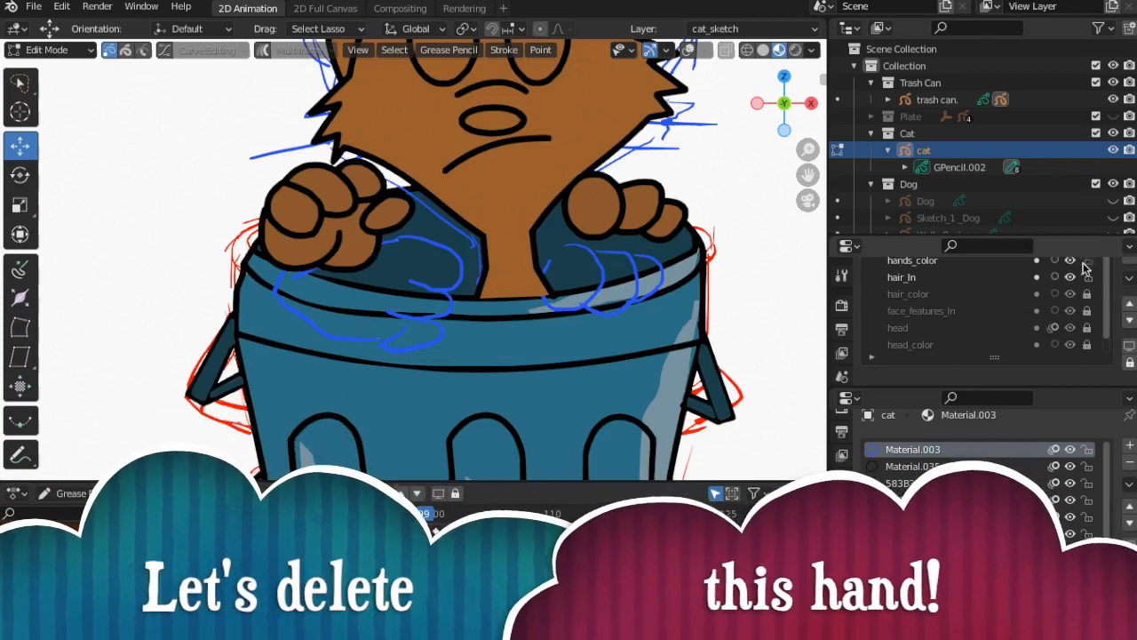
left_click(690, 51)
scroll(287, 263, "up", 3)
mouse_move(257, 89)
left_mouse_down()
mouse_move(235, 309)
mouse_move(420, 153)
mouse_move(345, 98)
left_mouse_up()
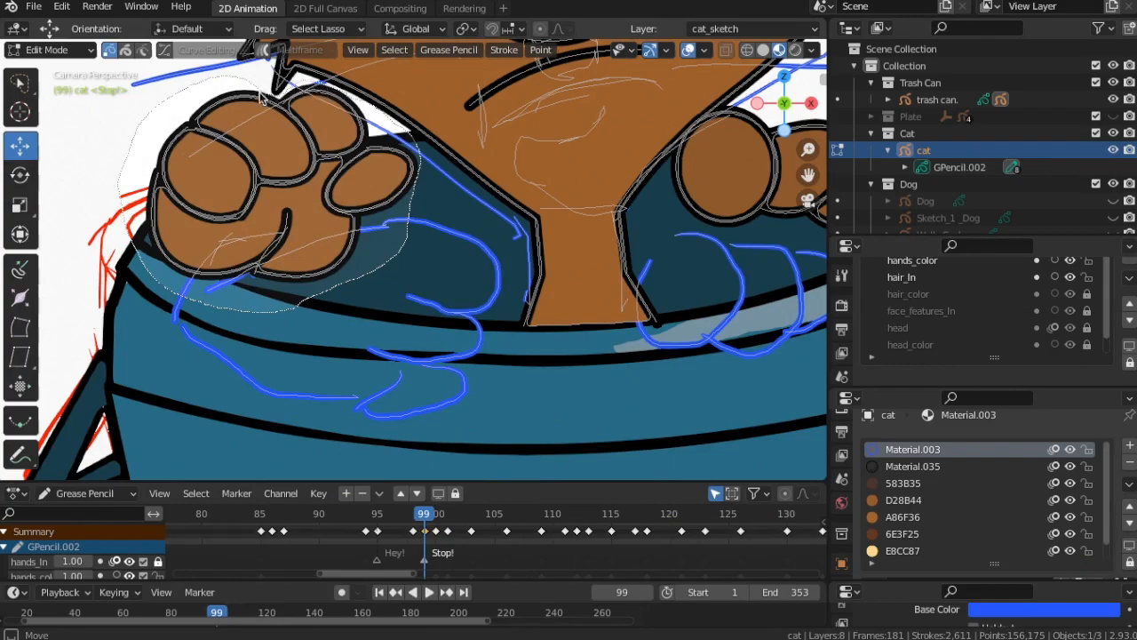
left_click_drag(263, 96, 258, 89)
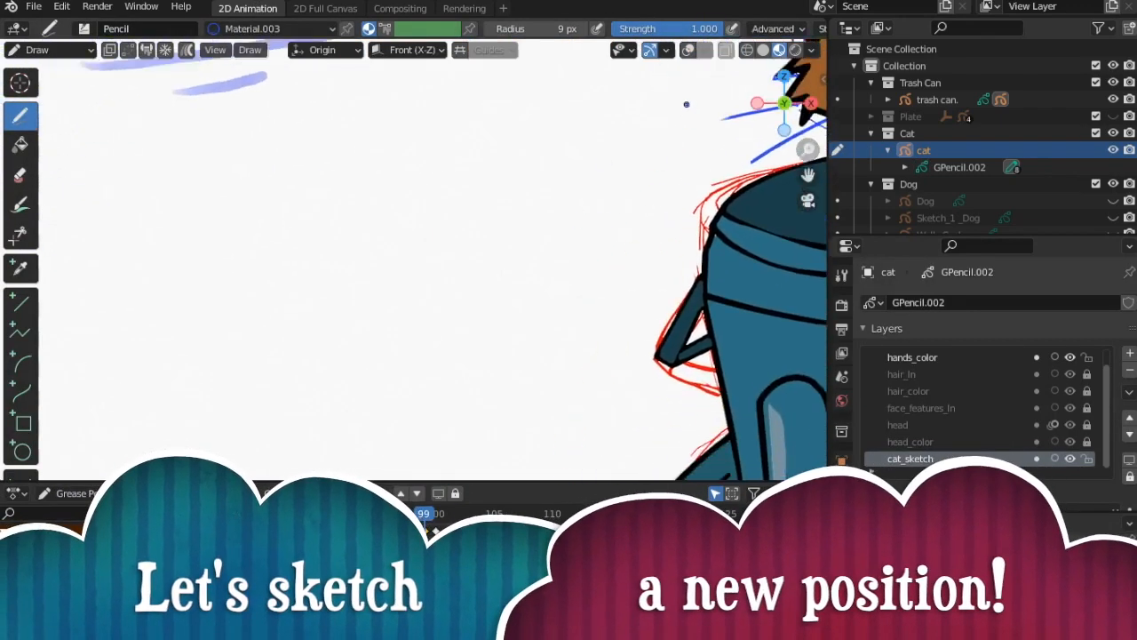
middle_click_drag(686, 104, 716, 35, "shift")
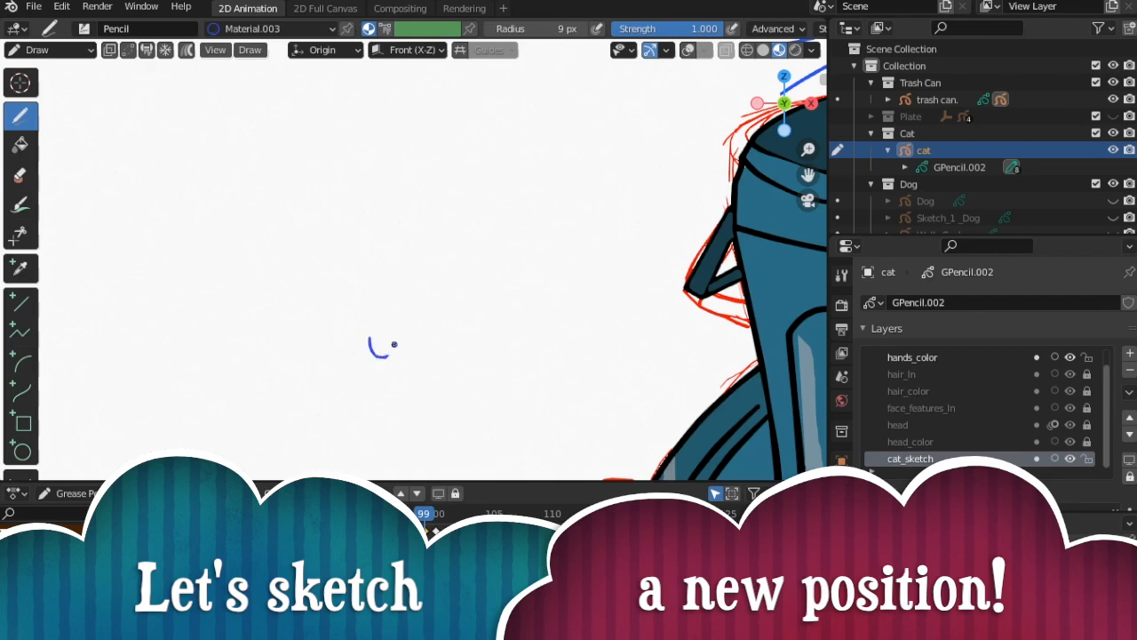
left_click_drag(380, 356, 425, 344)
key("ctrl+z")
key("ctrl+z")
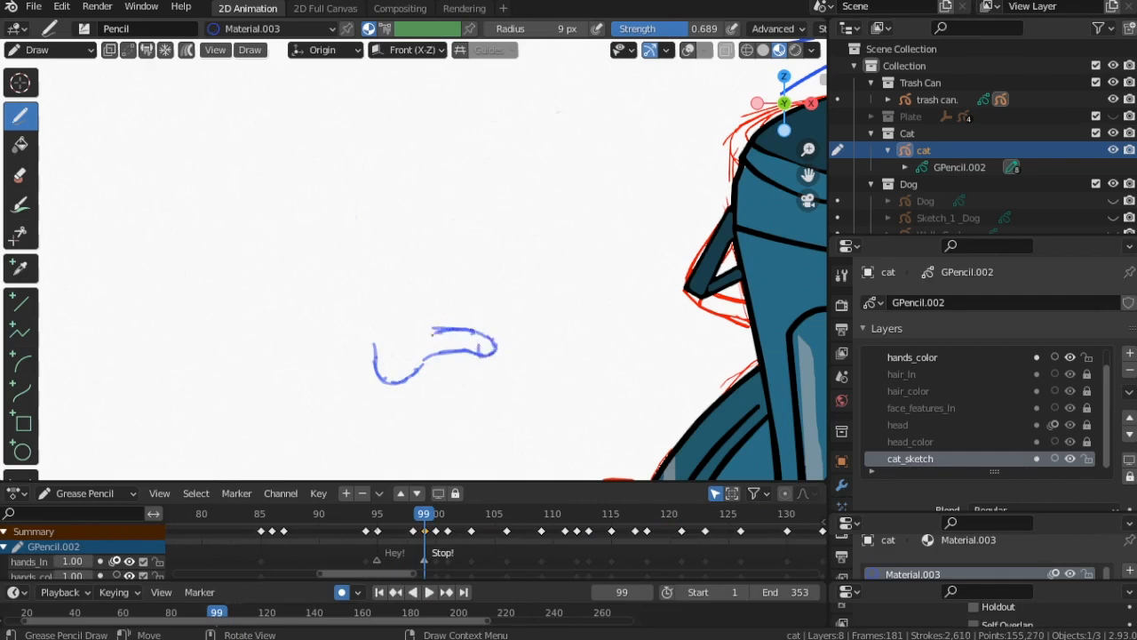
Sketch an open stop-gesture hand with three fingers and a thumb beside the trash can on the cat_sketch layer at 0.689 strength.
left_click_drag(418, 380, 439, 363, "ctrl")
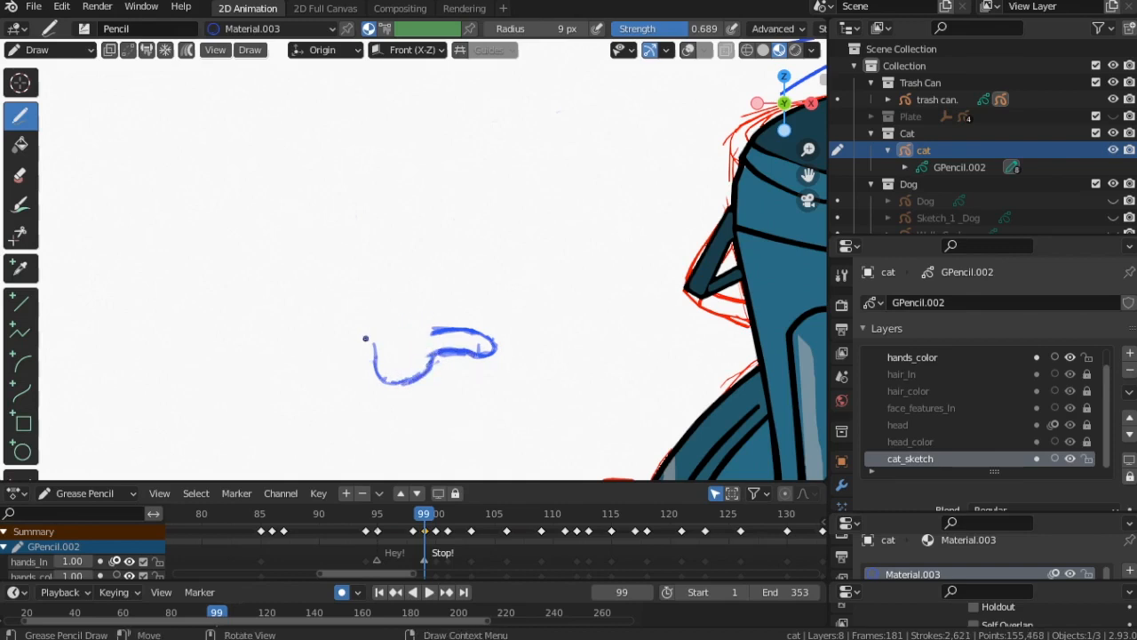
mouse_move(343, 351)
left_mouse_down("ctrl")
mouse_move(338, 376)
mouse_move(345, 353)
left_mouse_up("ctrl")
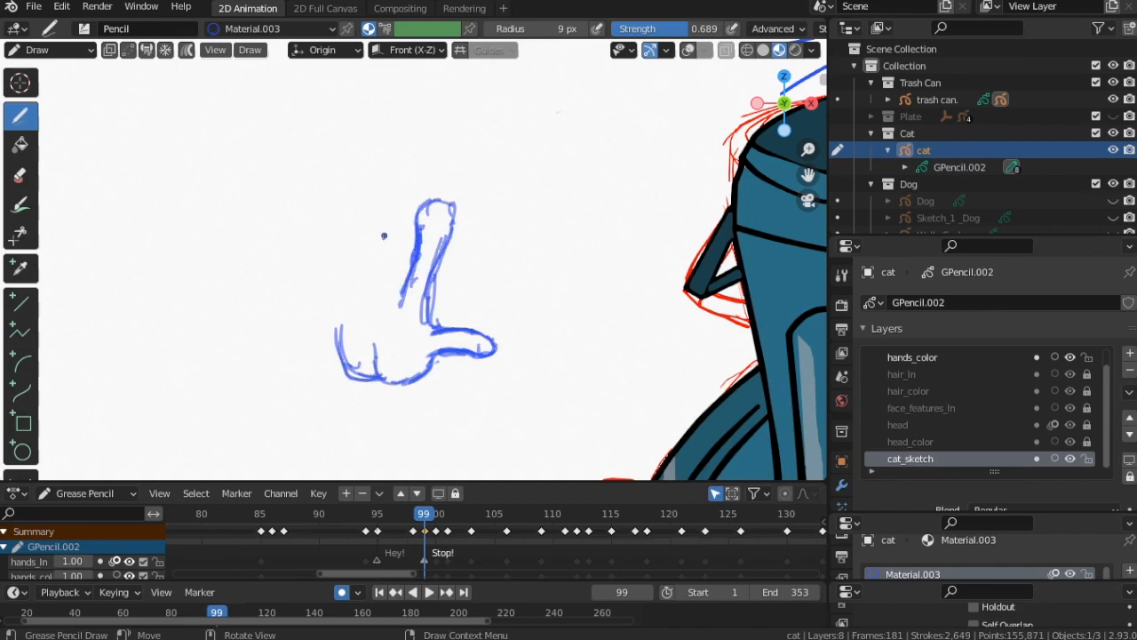
mouse_move(391, 197)
left_mouse_down()
mouse_move(384, 217)
mouse_move(396, 220)
left_mouse_up()
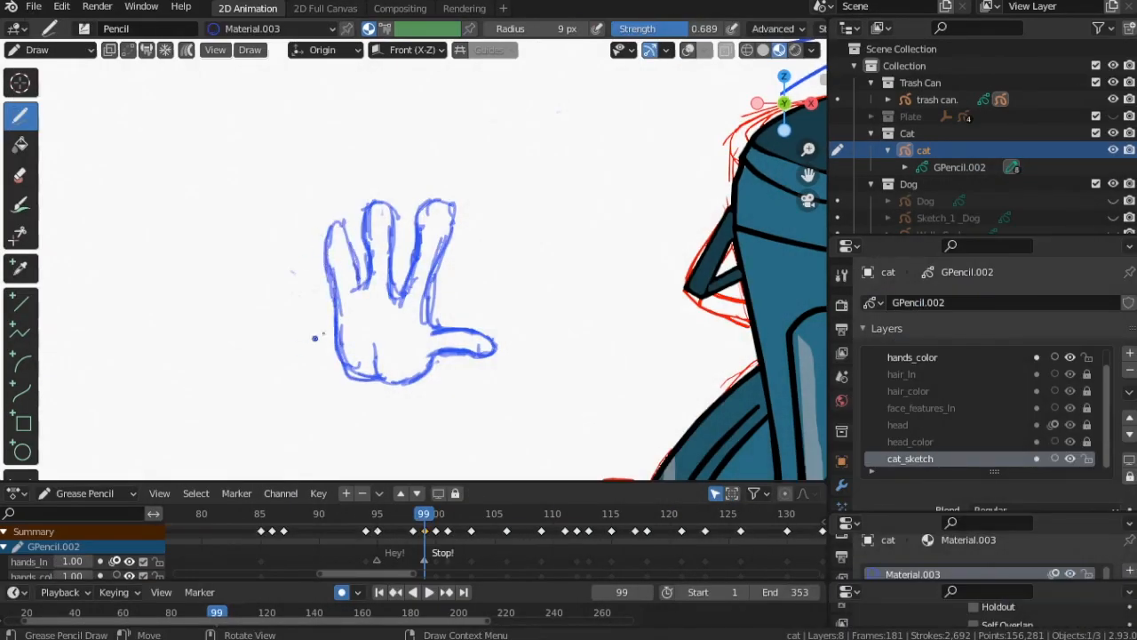
Switch the cat drawing to Sculpt Mode with the Push brush and select all of its editable strokes.
left_click(49, 49)
left_click(54, 117)
left_click(19, 229)
left_click(688, 50)
key("a")
left_click(688, 51)
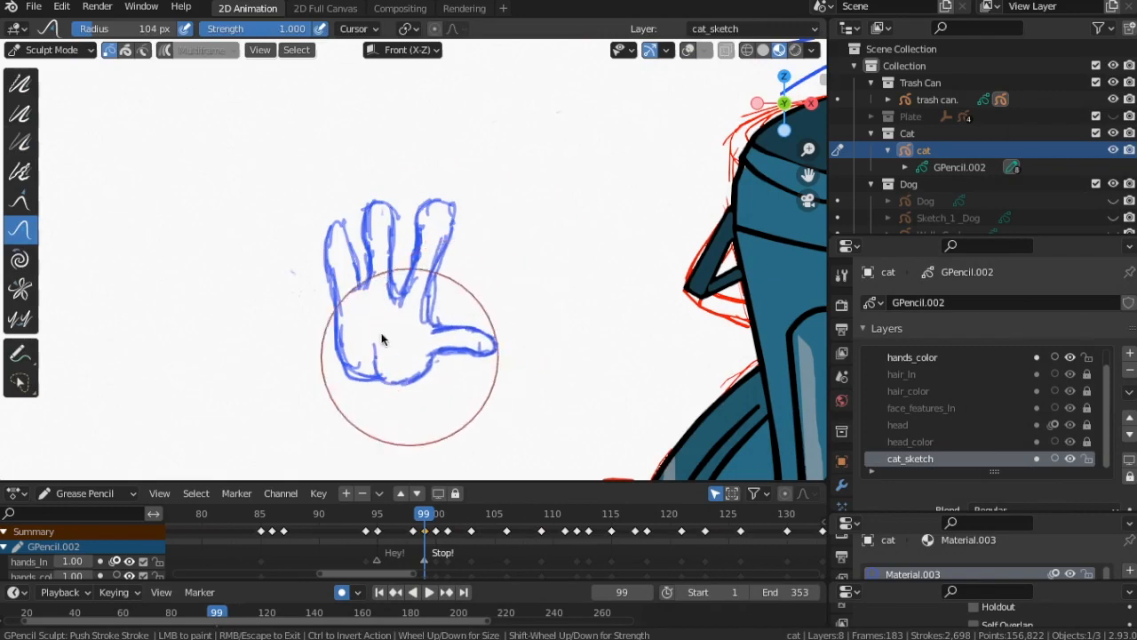
Push the hand sketch's strokes with a 104 px brush to lengthen the thumb and refine the fingers and palm.
scroll(515, 293, "up", 4)
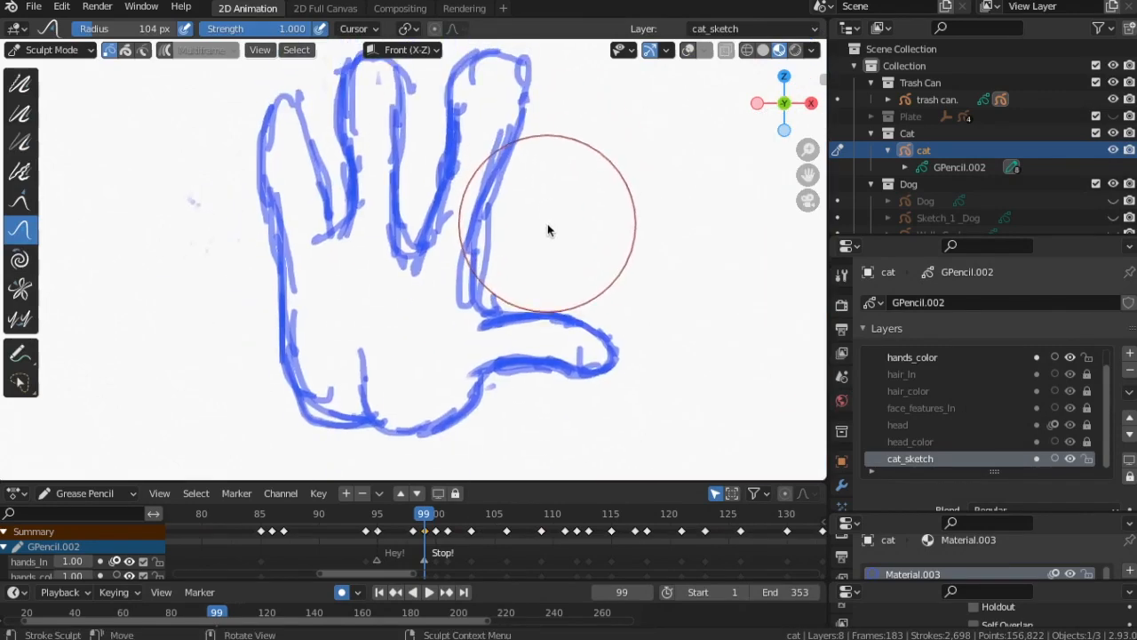
mouse_move(711, 275)
left_mouse_down()
mouse_move(528, 305)
mouse_move(602, 359)
mouse_move(511, 331)
mouse_move(595, 322)
mouse_move(470, 411)
mouse_move(533, 313)
left_mouse_up()
mouse_move(497, 116)
left_mouse_down()
mouse_move(406, 119)
mouse_move(299, 158)
mouse_move(279, 230)
mouse_move(310, 391)
mouse_move(442, 401)
mouse_move(599, 320)
mouse_move(564, 312)
mouse_move(574, 307)
left_mouse_up()
left_click_drag(522, 111, 510, 109)
mouse_move(504, 173)
left_mouse_down()
mouse_move(491, 183)
mouse_move(478, 168)
left_mouse_up()
left_click_drag(530, 107, 510, 109)
left_click_drag(424, 140, 414, 140)
left_click_drag(342, 149, 353, 151)
left_click_drag(280, 213, 293, 211)
left_click_drag(343, 201, 330, 208)
left_click_drag(310, 369, 313, 374)
left_click_drag(384, 399, 385, 394)
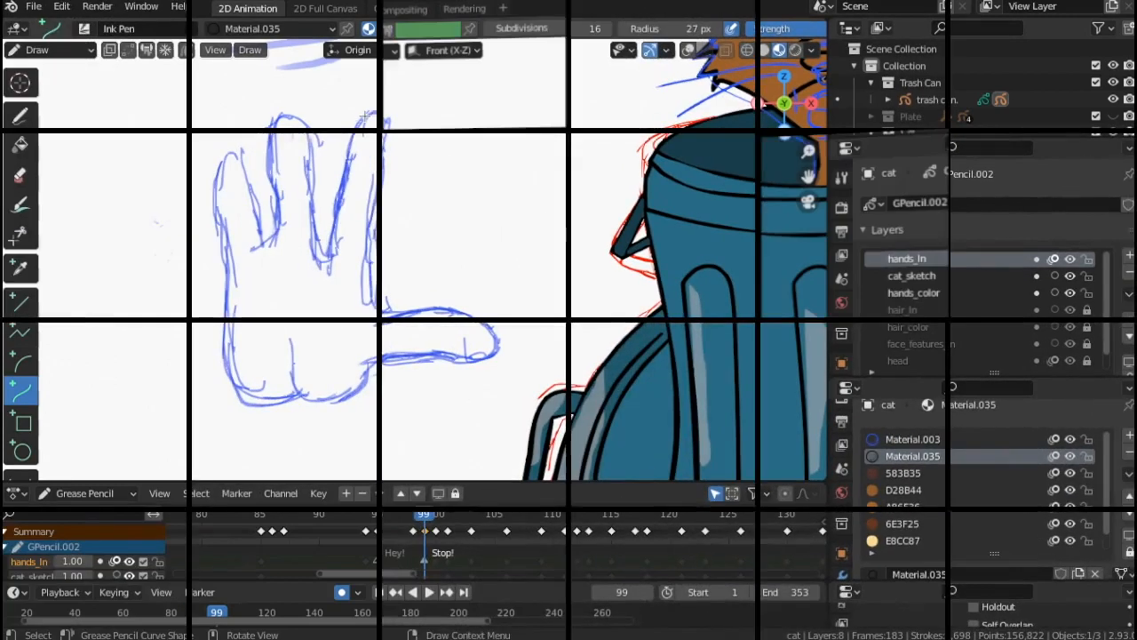
Ink the gap between the index and middle fingers on the hands line layer, using a 27 px Ink Pen curve in Material.035.
left_click_drag(343, 255, 328, 260)
left_click_drag(351, 154, 345, 133)
key("e")
left_click(319, 257)
key("e")
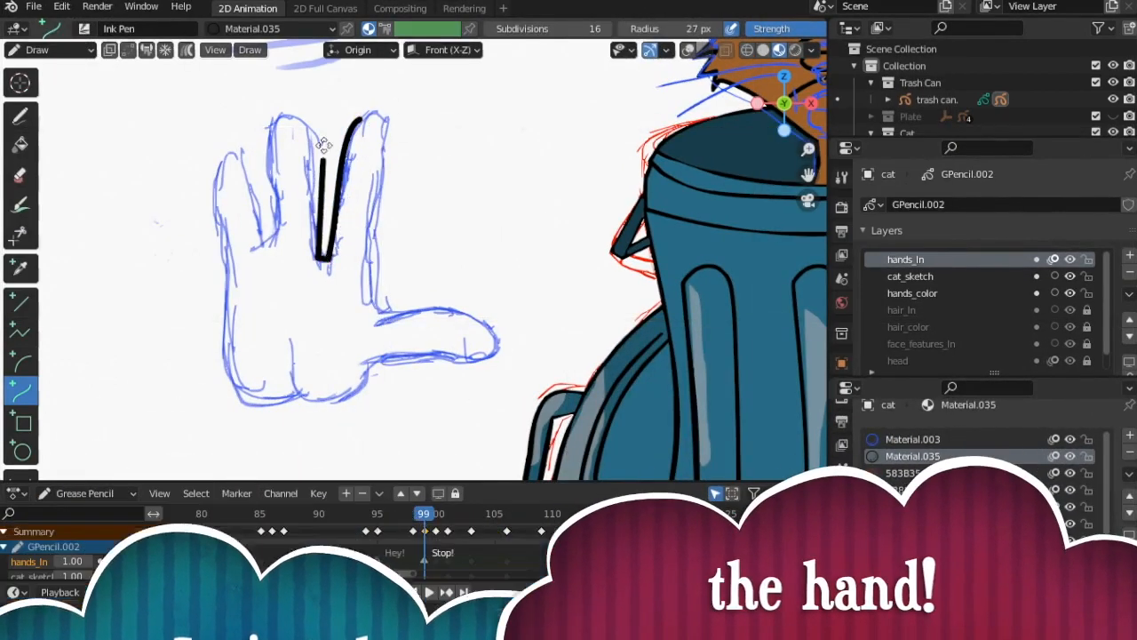
left_click(309, 134)
left_click_drag(312, 175, 312, 184)
left_click_drag(313, 217, 313, 220)
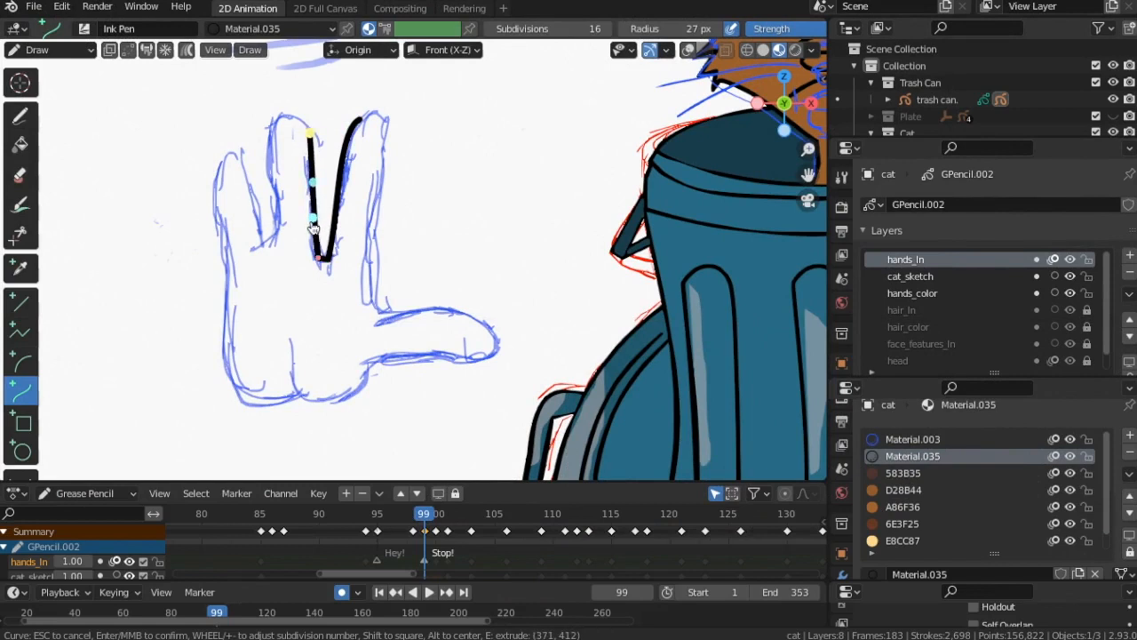
Extend the ink curve around the middle finger's rounded tip and down its other side to the next finger gap.
key("e")
left_click(269, 167)
left_click_drag(296, 145, 262, 148)
left_click_drag(284, 95, 270, 72)
left_click_drag(262, 148, 262, 116)
left_click_drag(271, 74, 304, 108)
left_click_drag(262, 115, 255, 87)
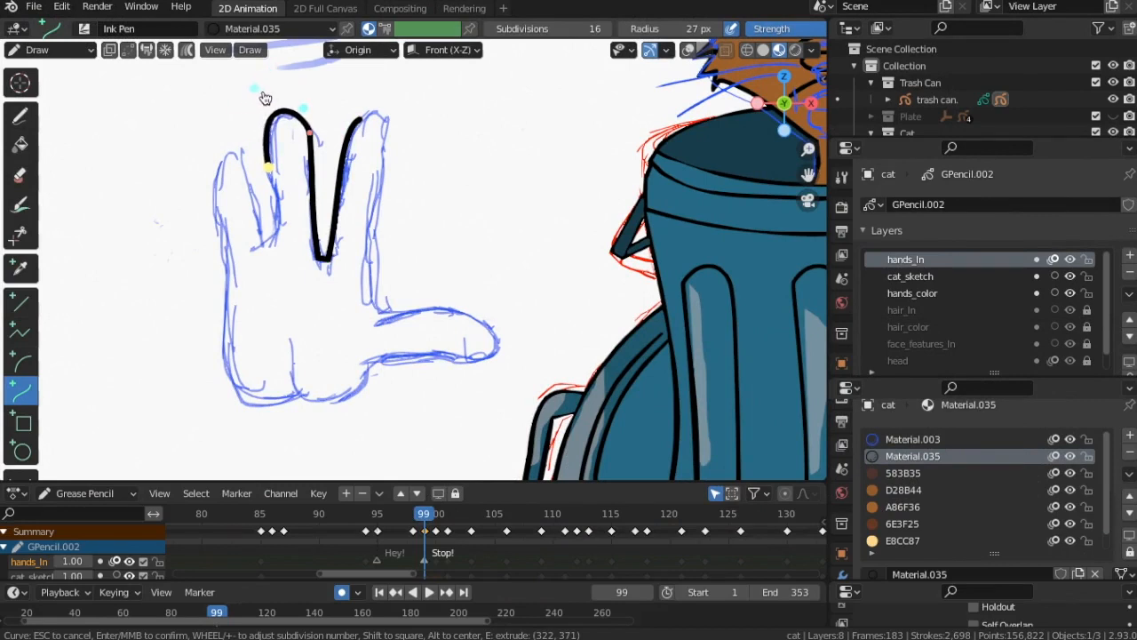
key("e")
left_click(278, 237)
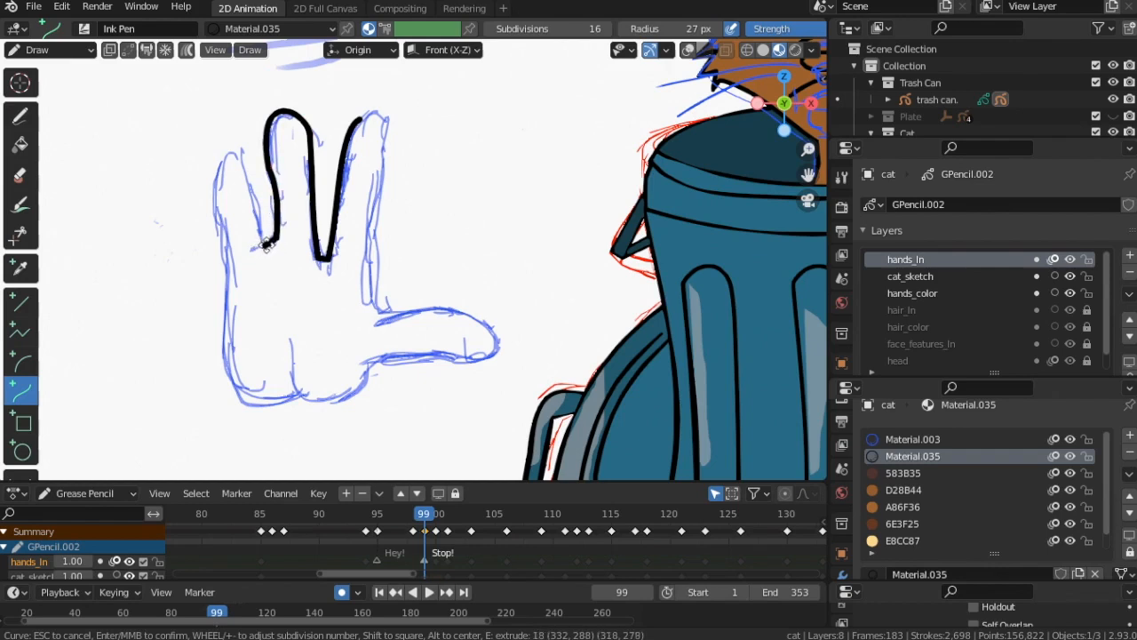
Extend the ink curve up and around the little finger's tip and down its outer side, matching the sketch.
key("e")
left_click(239, 152)
key("e")
left_click(223, 249)
left_click_drag(234, 186, 198, 150)
left_click_drag(230, 218, 217, 216)
left_click_drag(198, 149, 207, 161)
Continue the ink curve down the palm's outer edge and around its base, and finish the stroke.
key("e")
left_click(240, 398)
left_click_drag(226, 355, 209, 360)
key("e")
left_click(300, 395)
left_click_drag(262, 397, 259, 418)
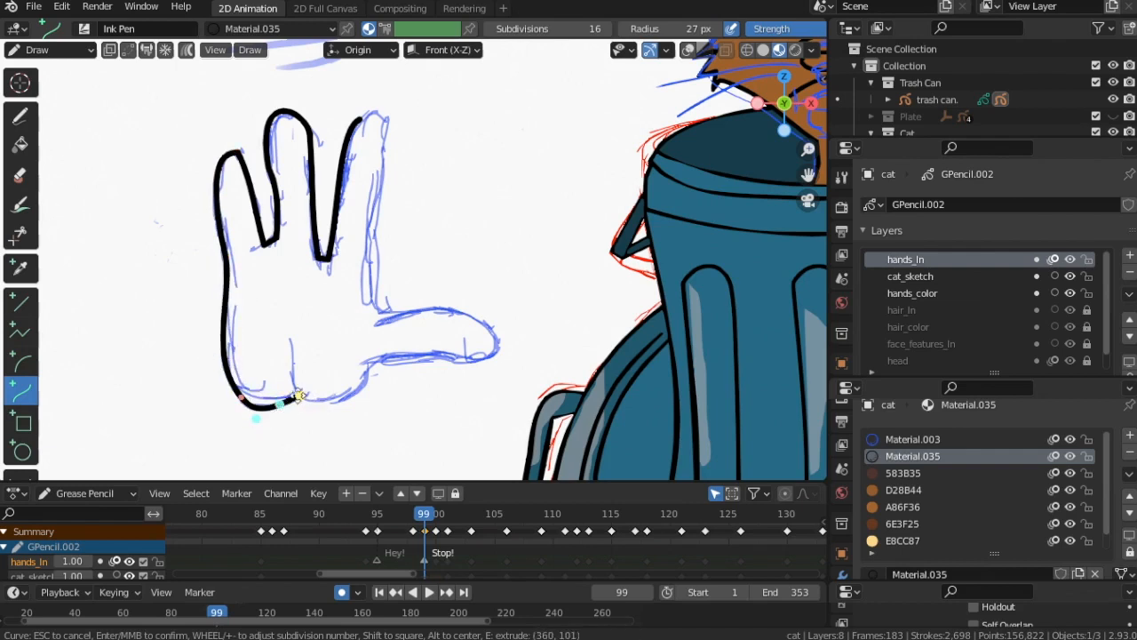
key("Return")
Ink a second curve from the palm crease along the base of the palm to where the thumb begins.
mouse_move(284, 345)
left_mouse_down()
mouse_move(292, 376)
mouse_move(348, 393)
left_mouse_up()
mouse_move(305, 361)
left_mouse_down()
mouse_move(291, 426)
mouse_move(279, 428)
left_mouse_up()
mouse_move(326, 377)
left_mouse_down()
mouse_move(317, 412)
mouse_move(327, 403)
left_mouse_up()
left_click_drag(348, 394, 357, 394)
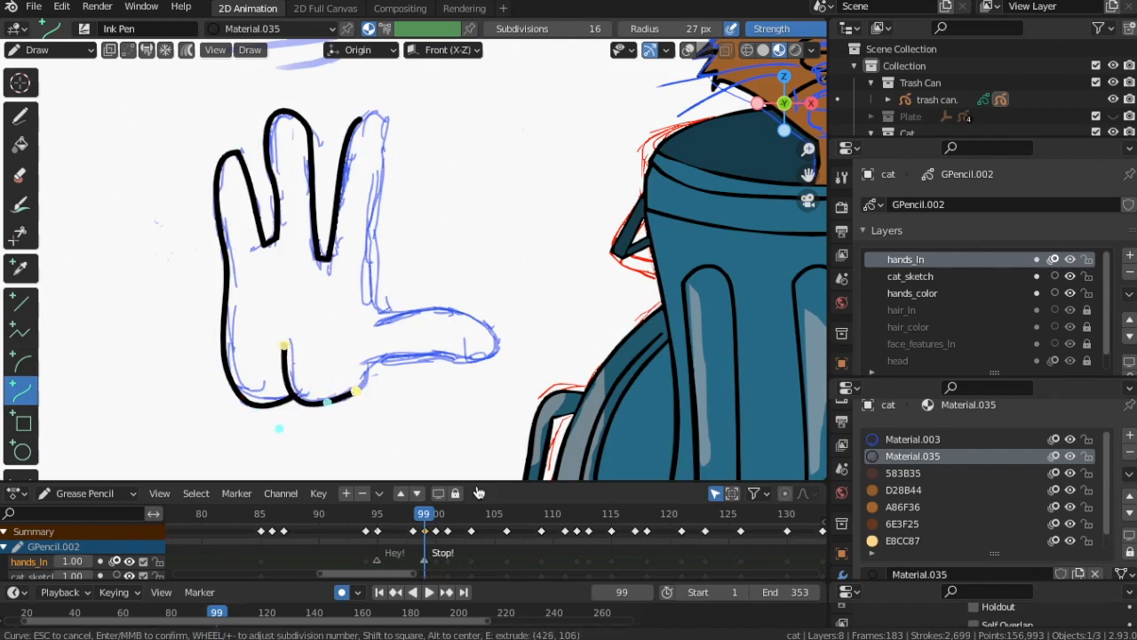
key("e")
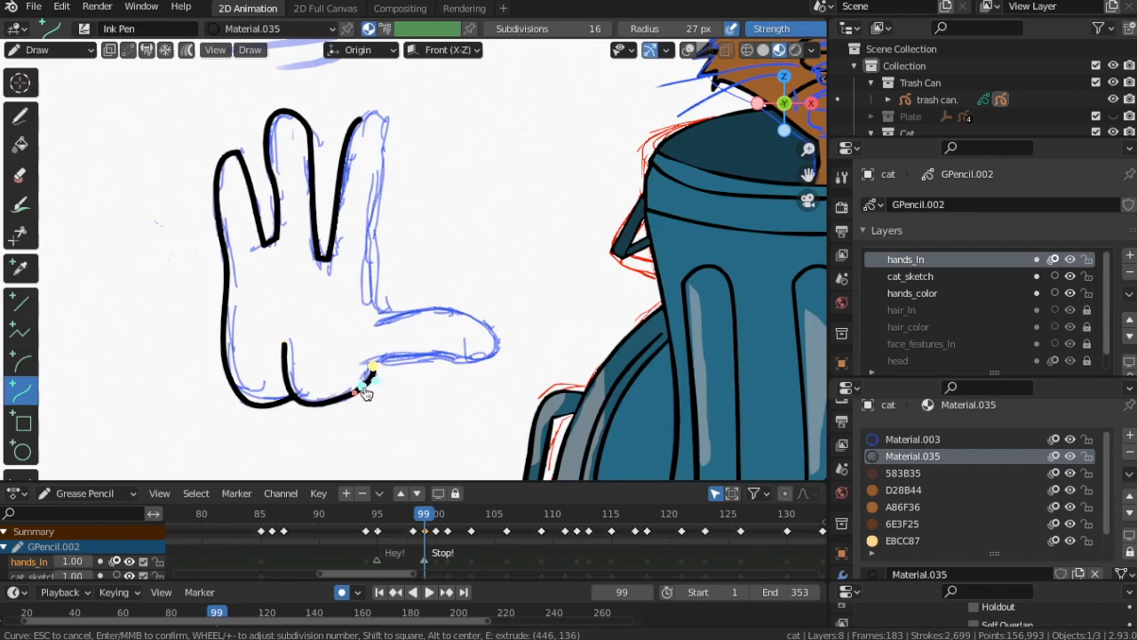
key("Return")
Ink the thumb as one curve along its lower edge, around the rounded tip and back to the palm.
mouse_move(363, 362)
left_mouse_down()
mouse_move(439, 347)
mouse_move(469, 359)
left_mouse_up()
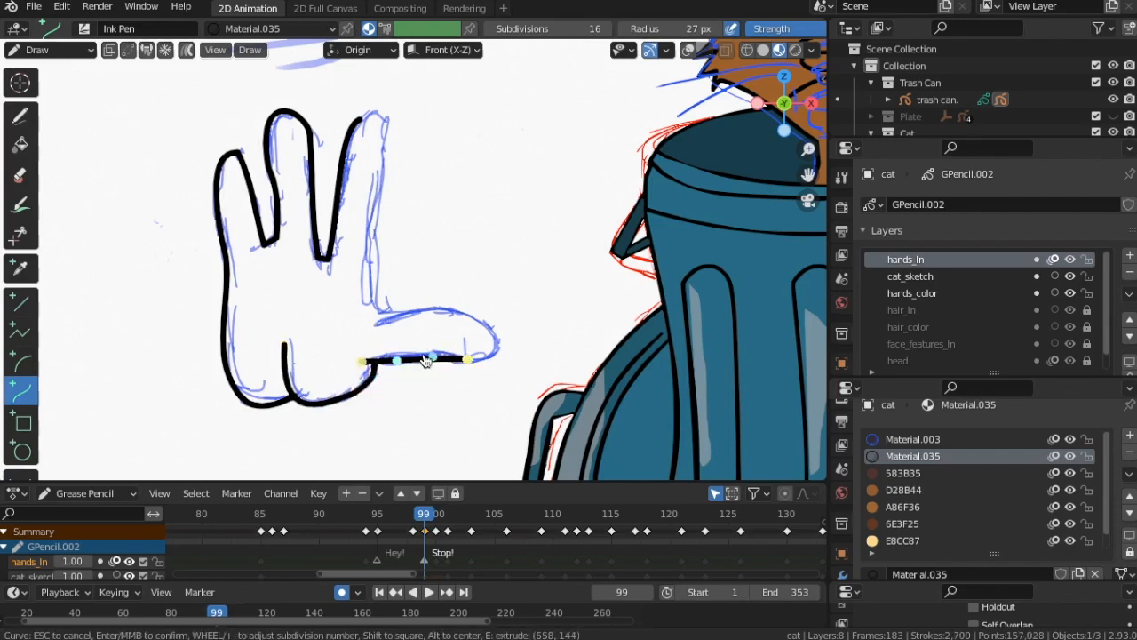
key("e")
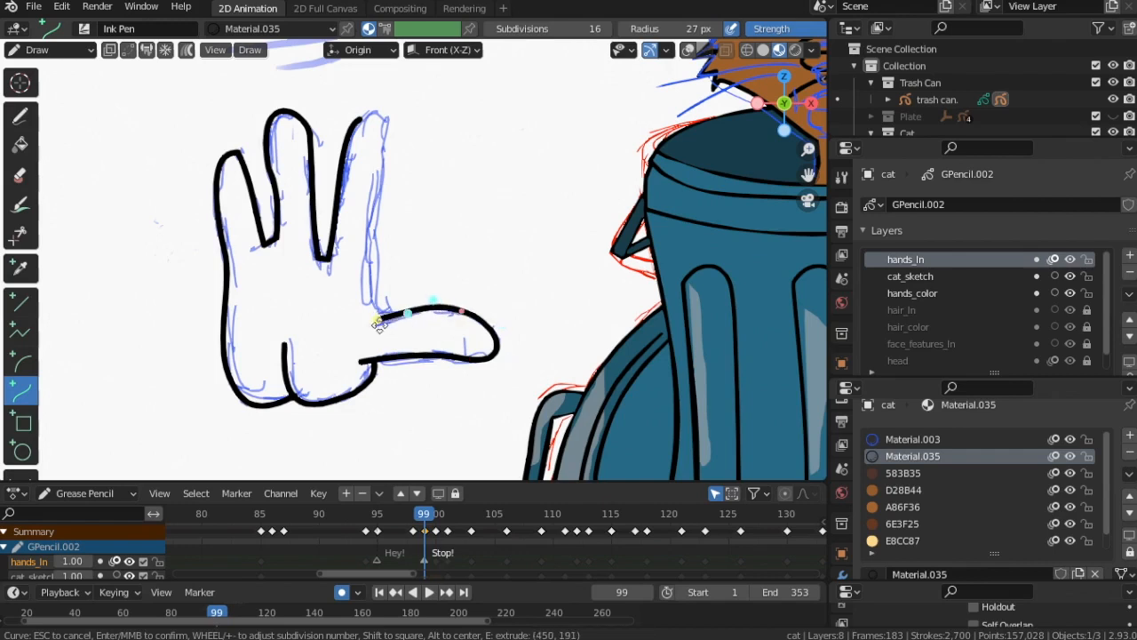
key("Return")
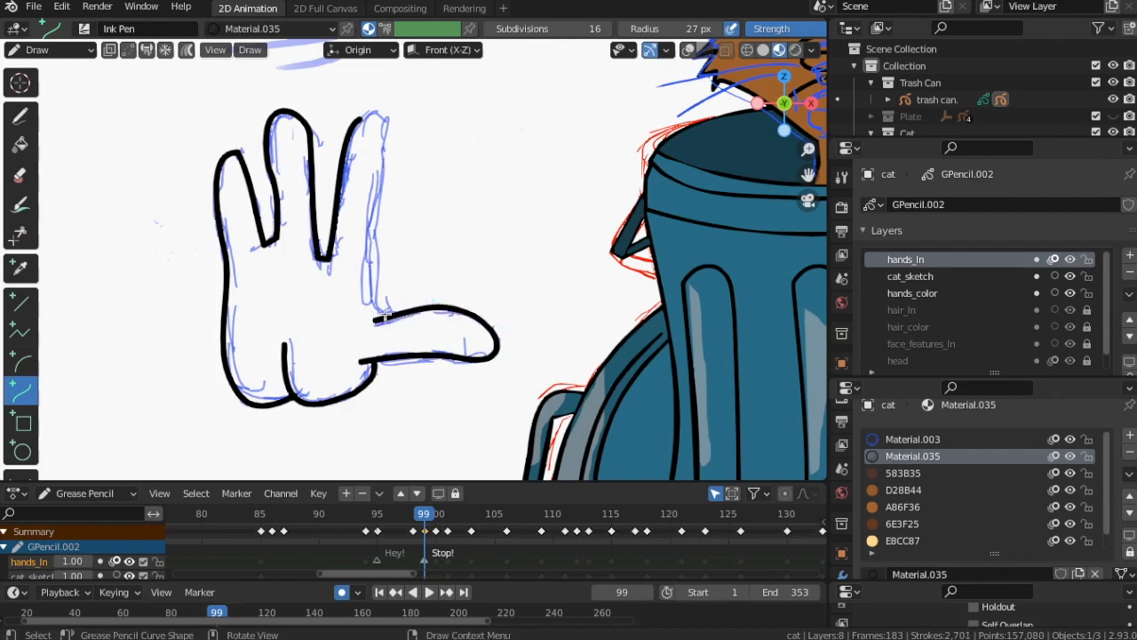
Ink the index finger's outer side from the thumb base up around its tip, following the sketch.
left_click_drag(384, 316, 382, 147)
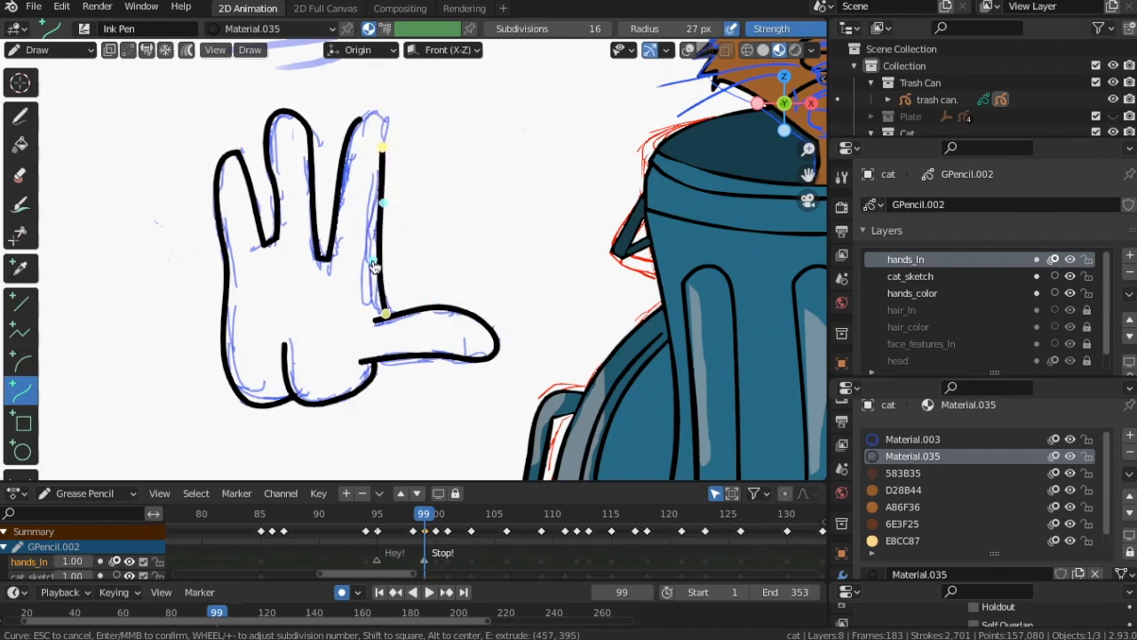
left_click_drag(388, 202, 382, 203)
key("e")
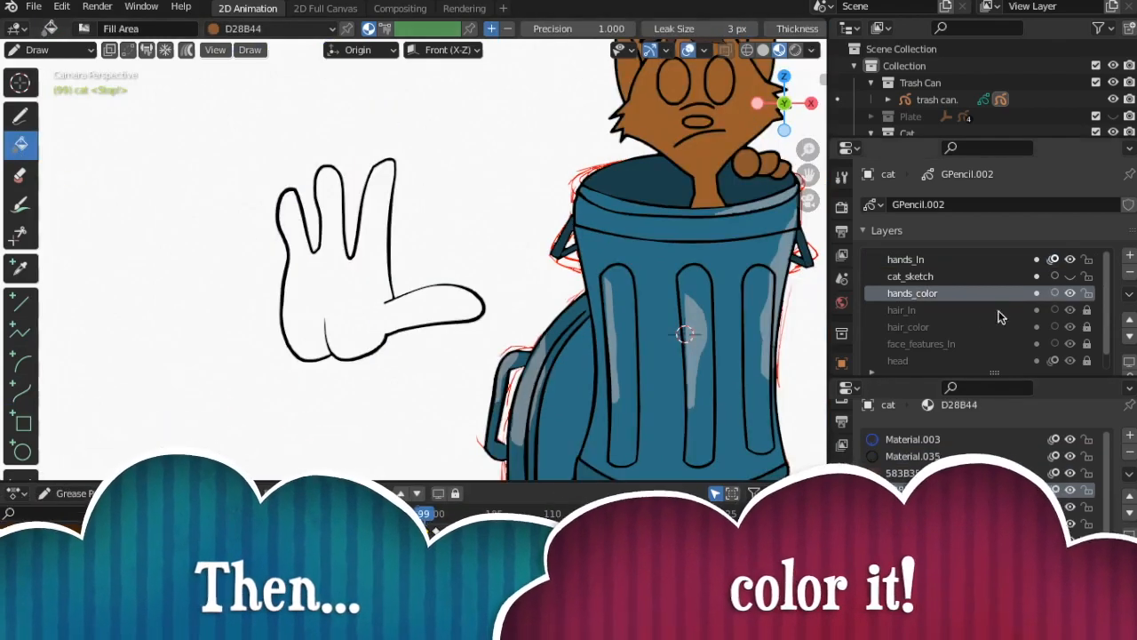
Fill the inked hand with material D28B44 on the hands_color layer, and lock the hands_ln layer.
left_click(360, 273)
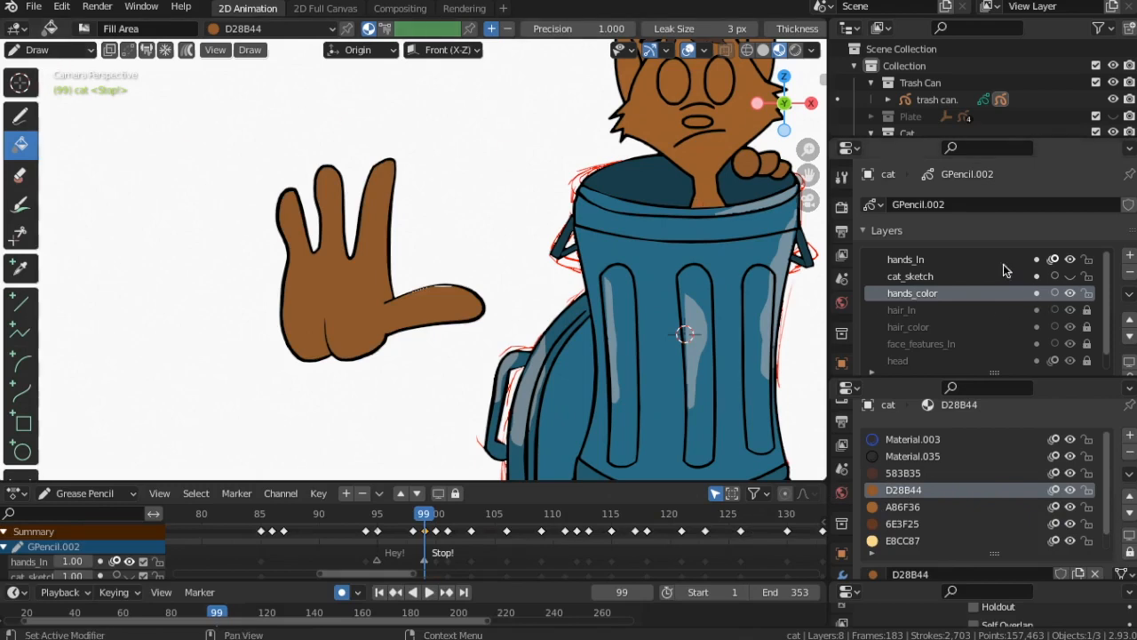
left_click(1088, 258)
Sculpt the brown fill with the Push brush to close the white gap under the thumb's upper outline.
scroll(497, 292, "up", 2)
left_click(40, 50)
left_click(47, 107)
scroll(460, 318, "up", 3)
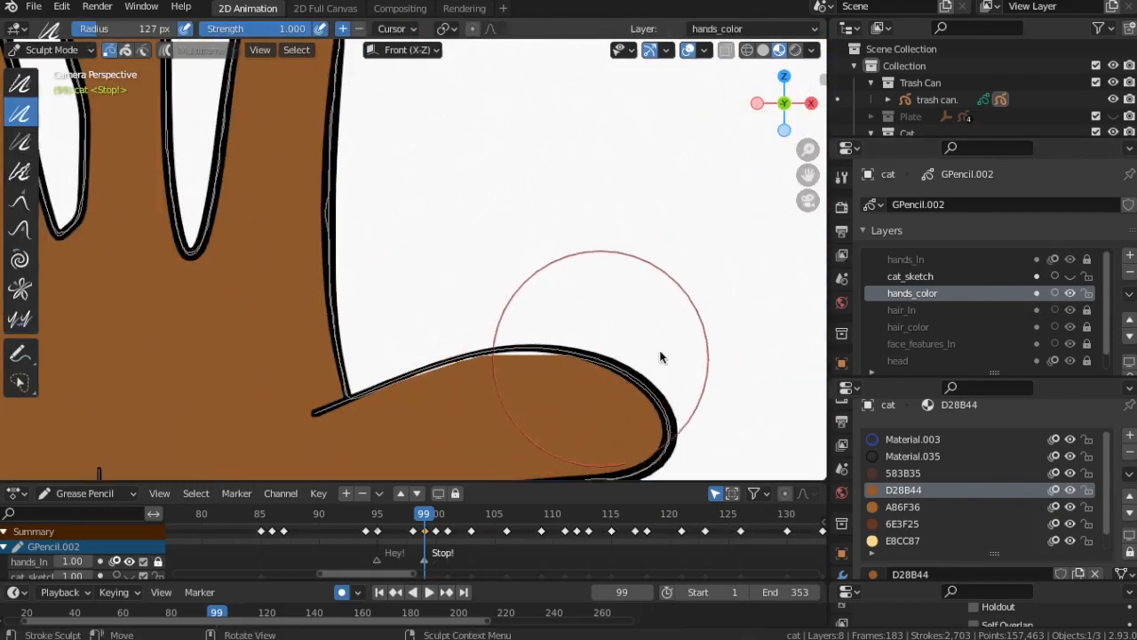
left_click(19, 228)
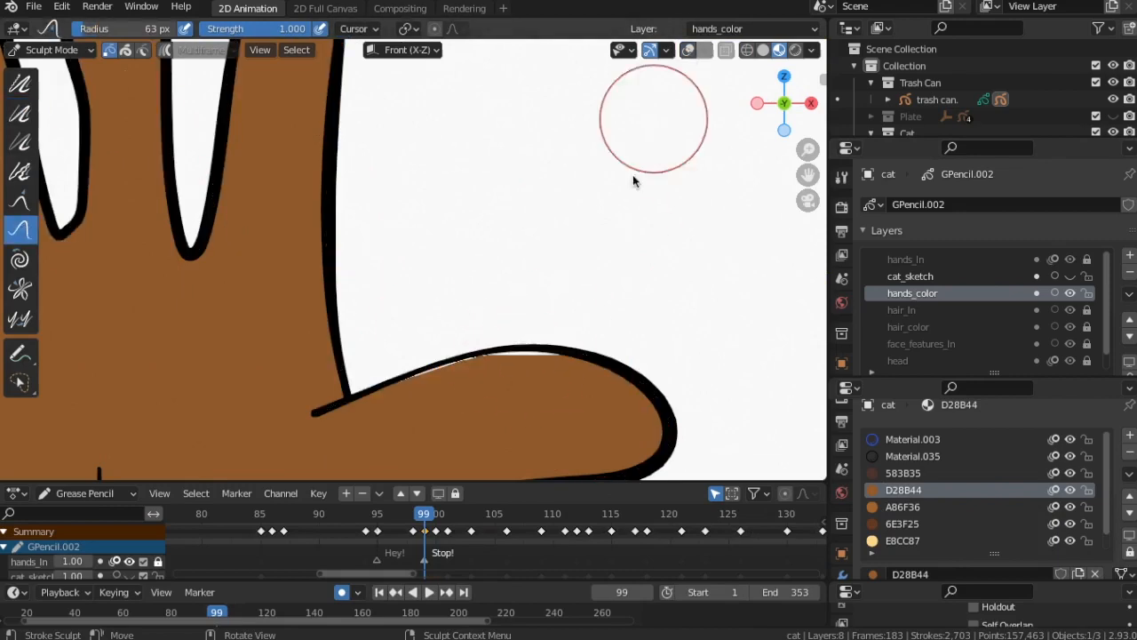
left_click_drag(530, 362, 448, 375)
scroll(374, 251, "down", 8)
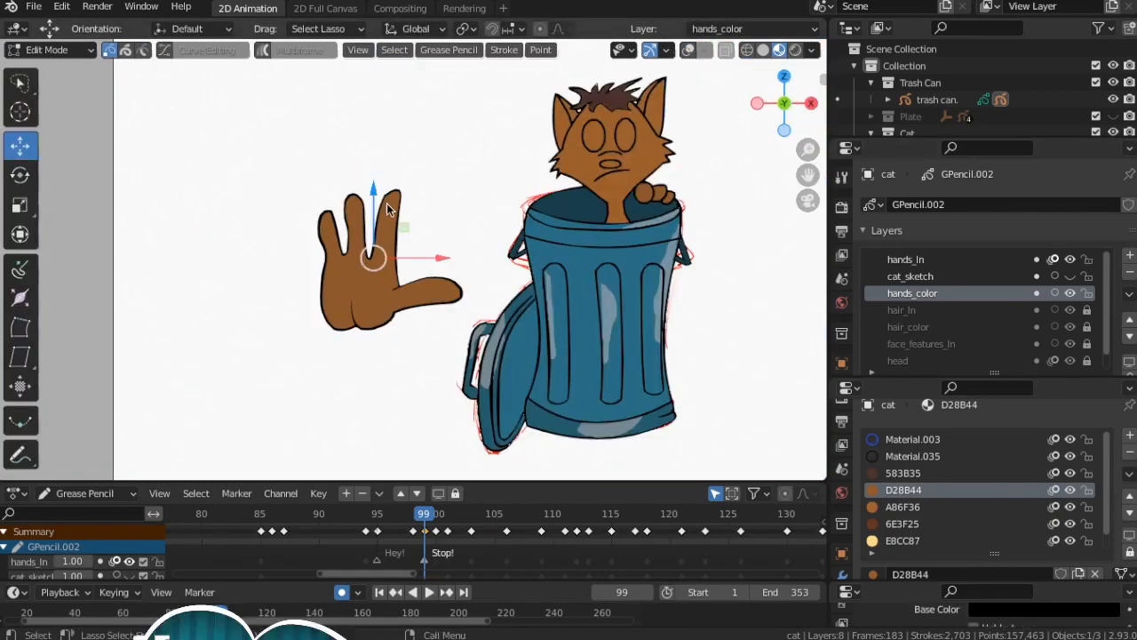
Select the whole hand, outline and fill, move it in front of the cat beside its face, and scale it.
left_click_drag(456, 165, 450, 354)
key("g")
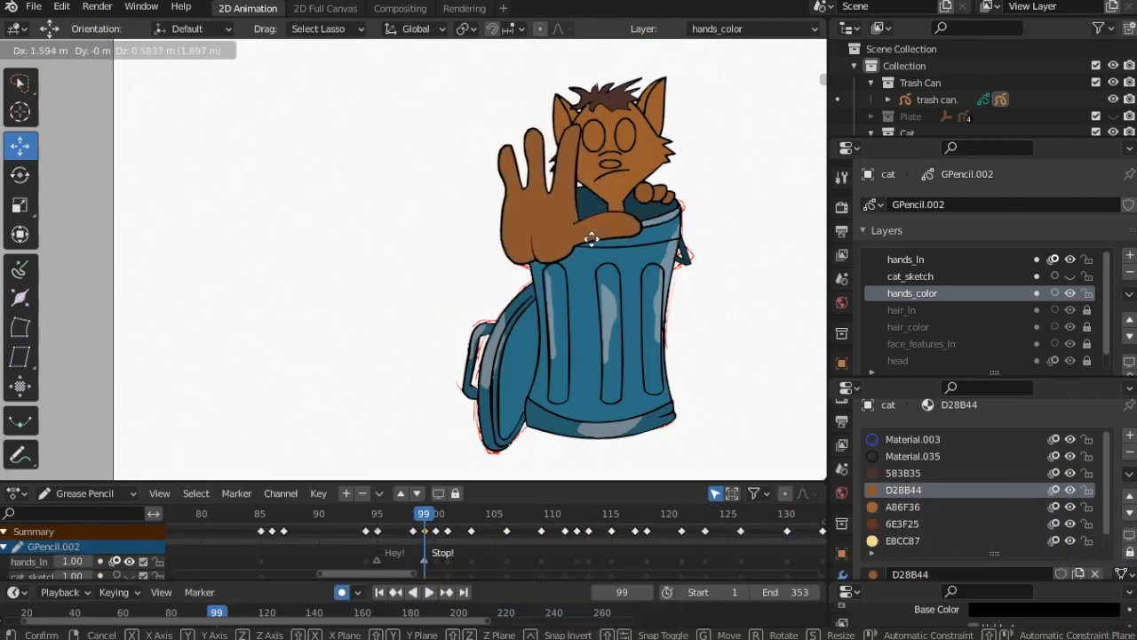
left_click(607, 243)
key("s")
left_click(659, 286)
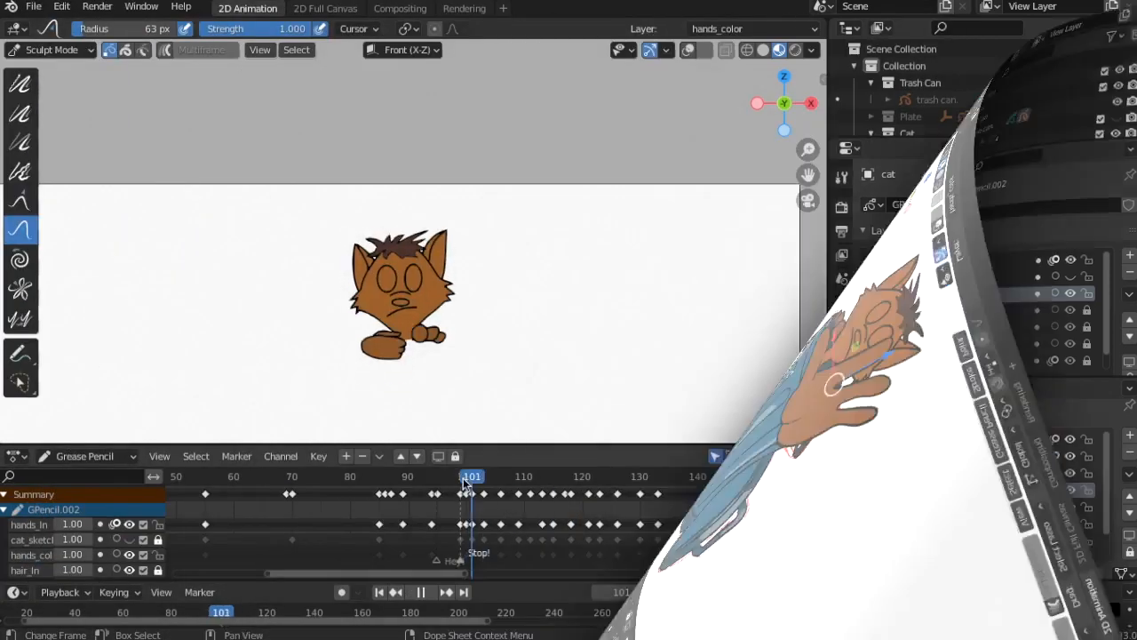
Scrub and play the animation from frame 99 onward to examine the hand poses following the Stop! marker.
left_click_drag(391, 481, 462, 494)
scroll(661, 380, "up", 2)
scroll(615, 375, "down", 1)
middle_click_drag(615, 374, 625, 295, "shift")
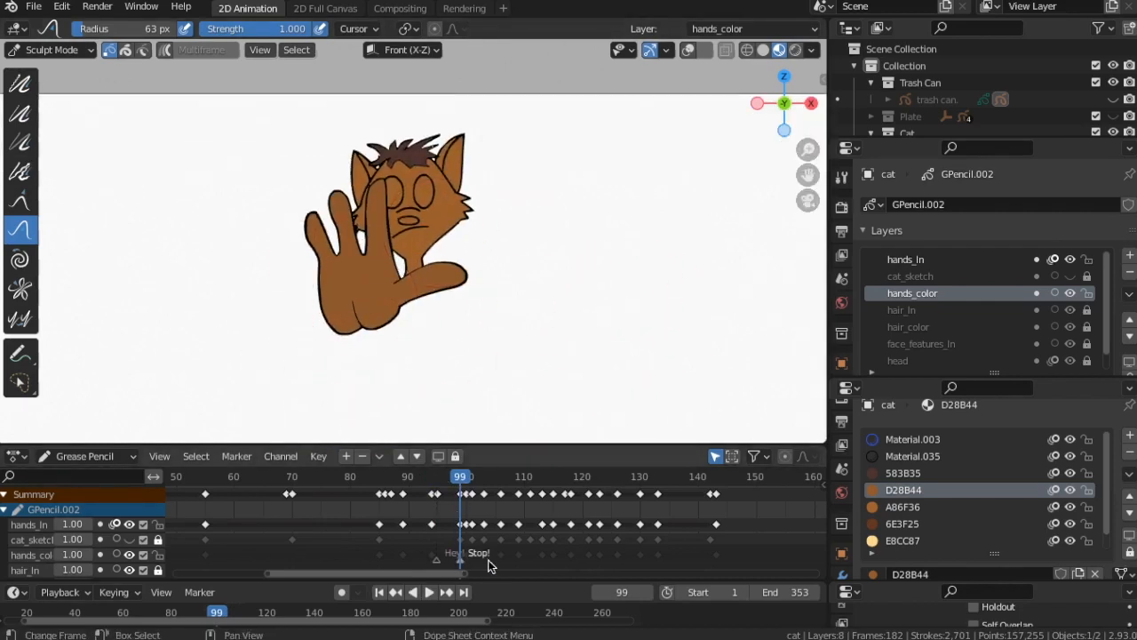
scroll(490, 559, "up", 6)
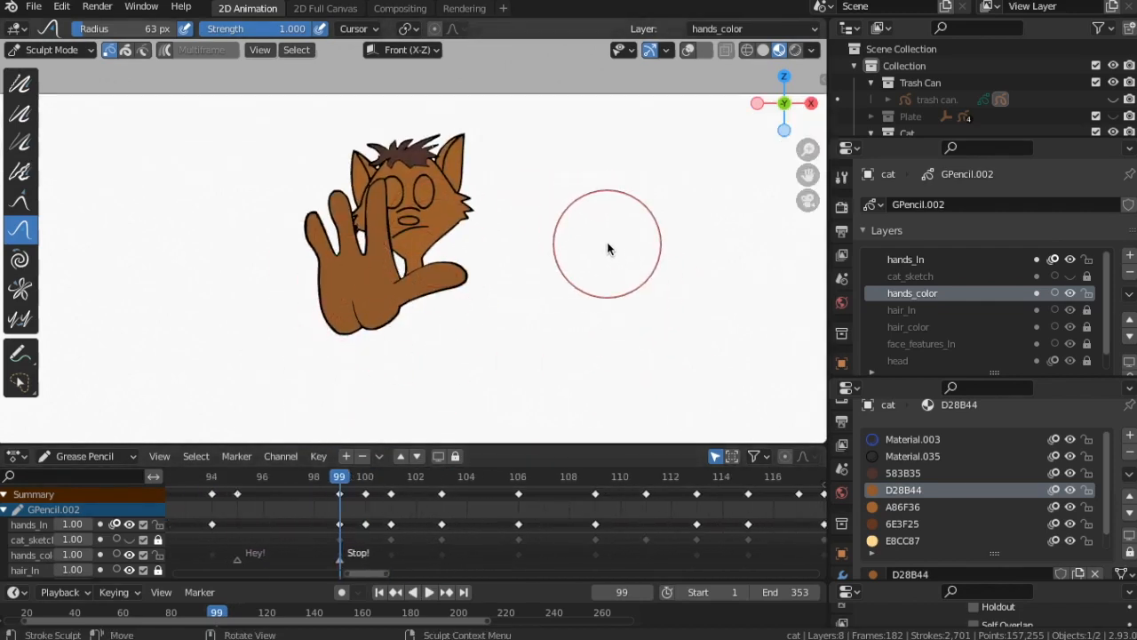
mouse_move(339, 475)
left_mouse_down()
mouse_move(255, 487)
mouse_move(258, 500)
mouse_move(347, 509)
mouse_move(456, 482)
mouse_move(752, 484)
left_mouse_up()
scroll(566, 371, "down", 3)
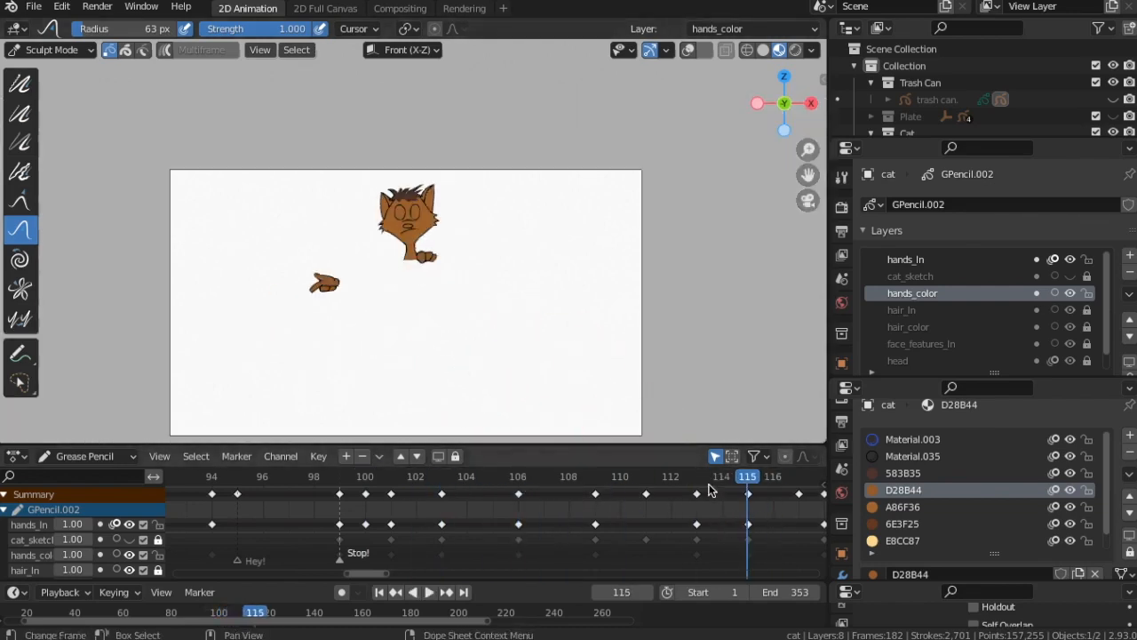
middle_click_drag(639, 525, 382, 524)
key("space")
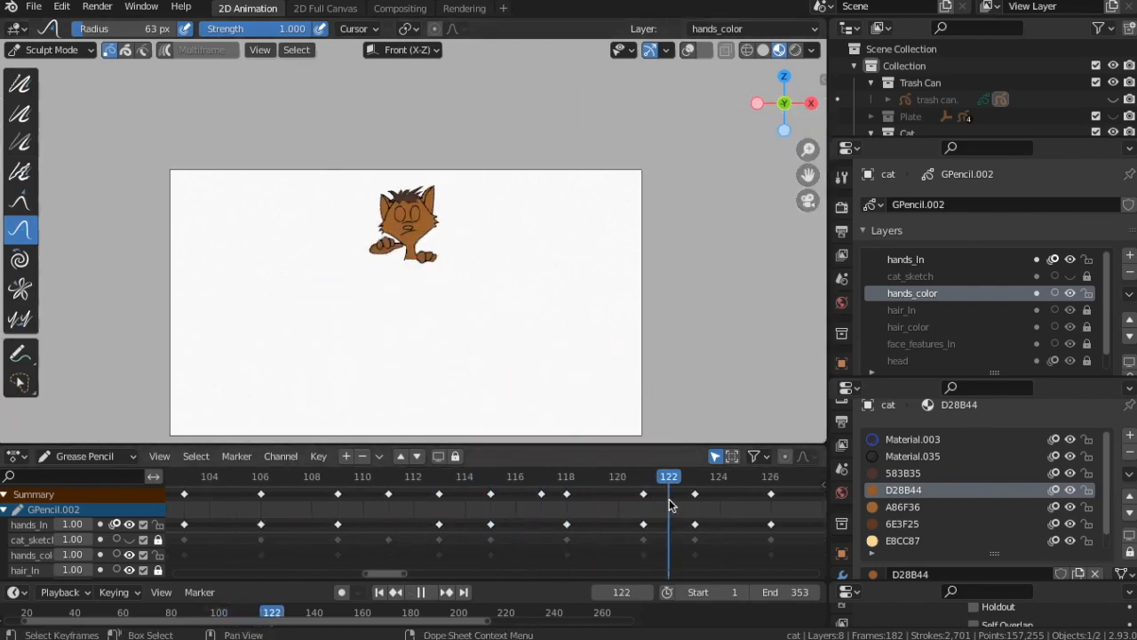
Add a timeline marker at frame 115 and rename it "That's my food.".
left_click(440, 495)
left_click_drag(442, 496, 462, 509)
key("Right")
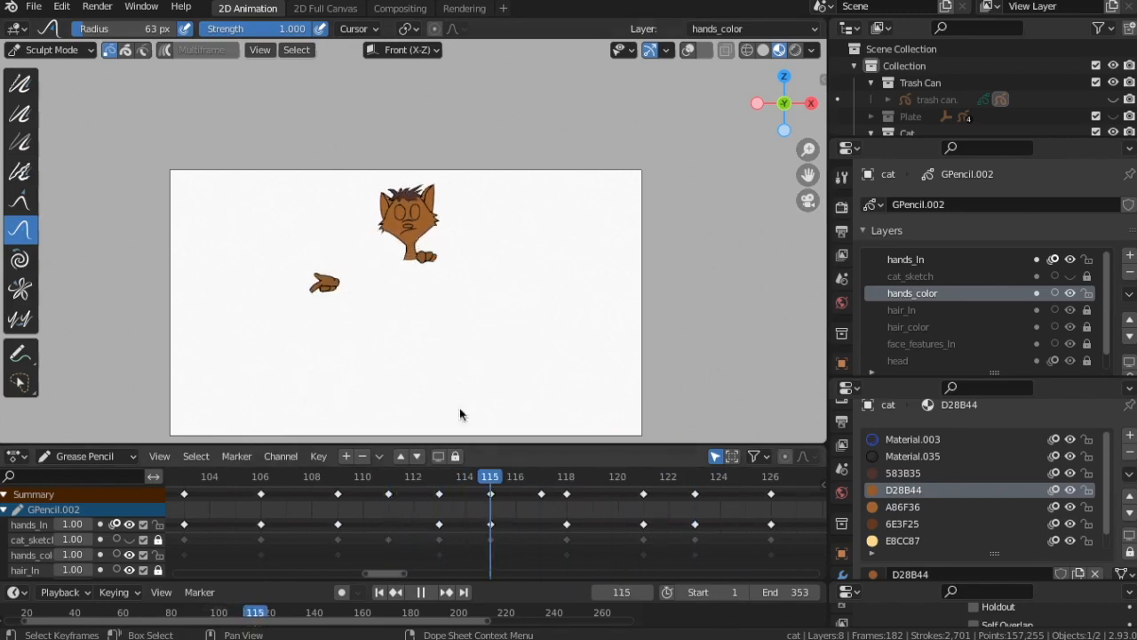
left_click(236, 456)
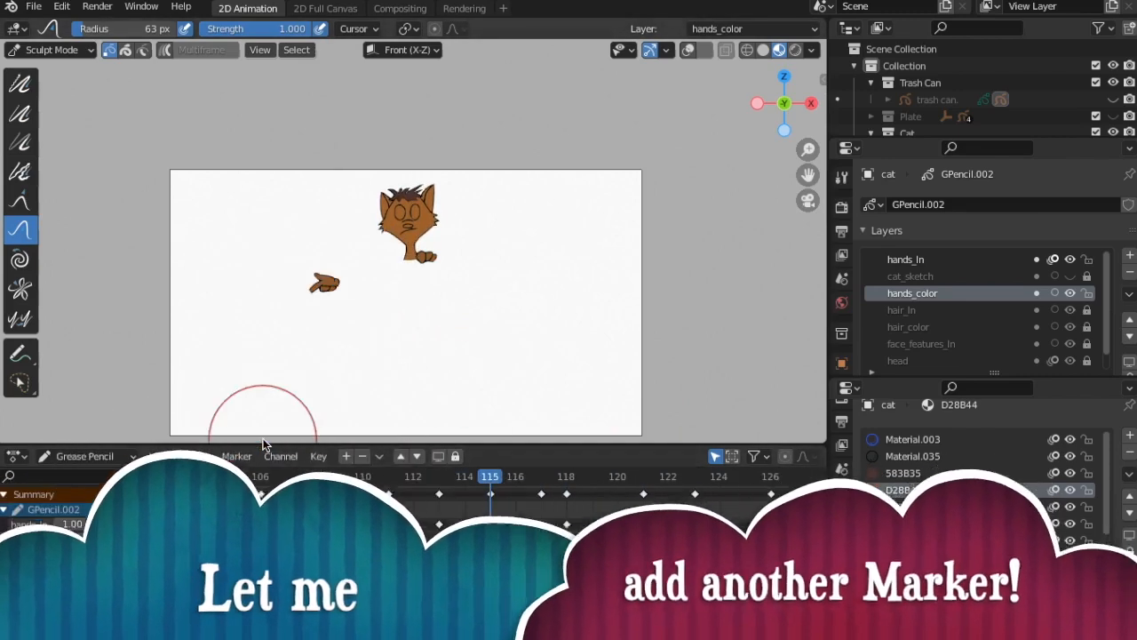
left_click(237, 456)
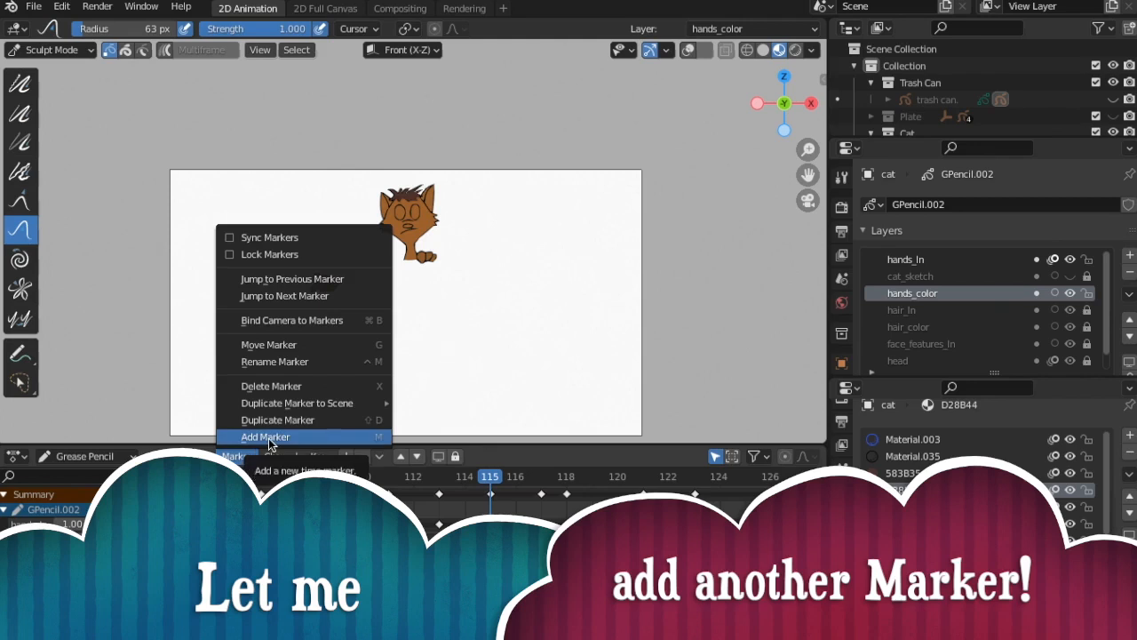
left_click(284, 362)
type("That's")
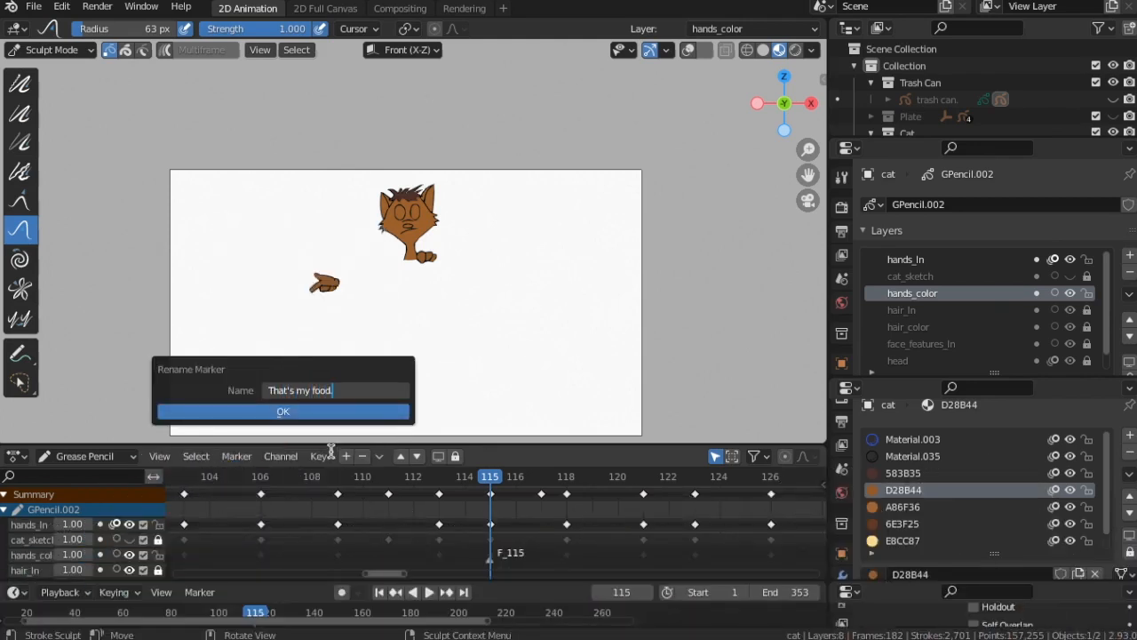
type(" my food.")
left_click(267, 414)
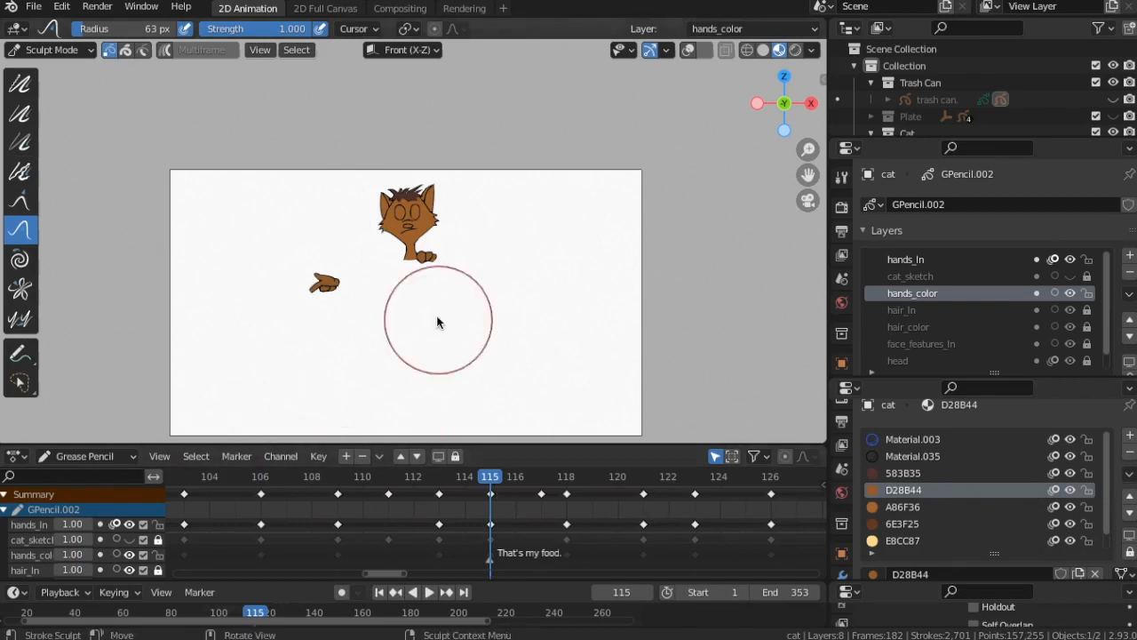
Play back the animation past the new marker, and return the playhead to the Hey! marker at frame 95.
scroll(458, 356, "up", 4)
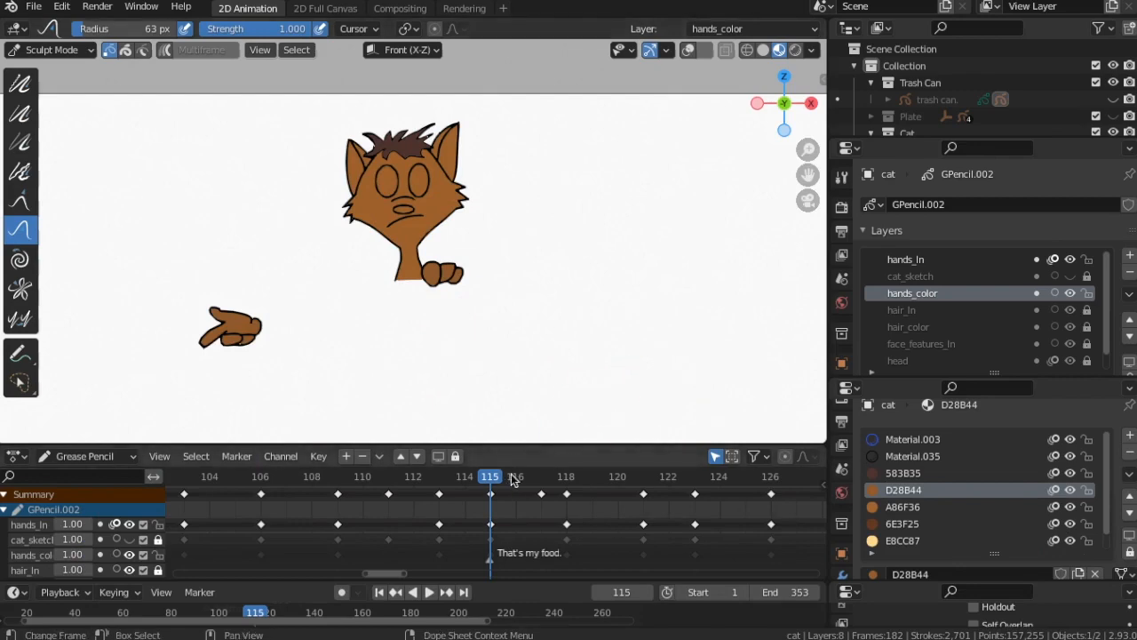
key("space")
left_click_drag(661, 485, 496, 526)
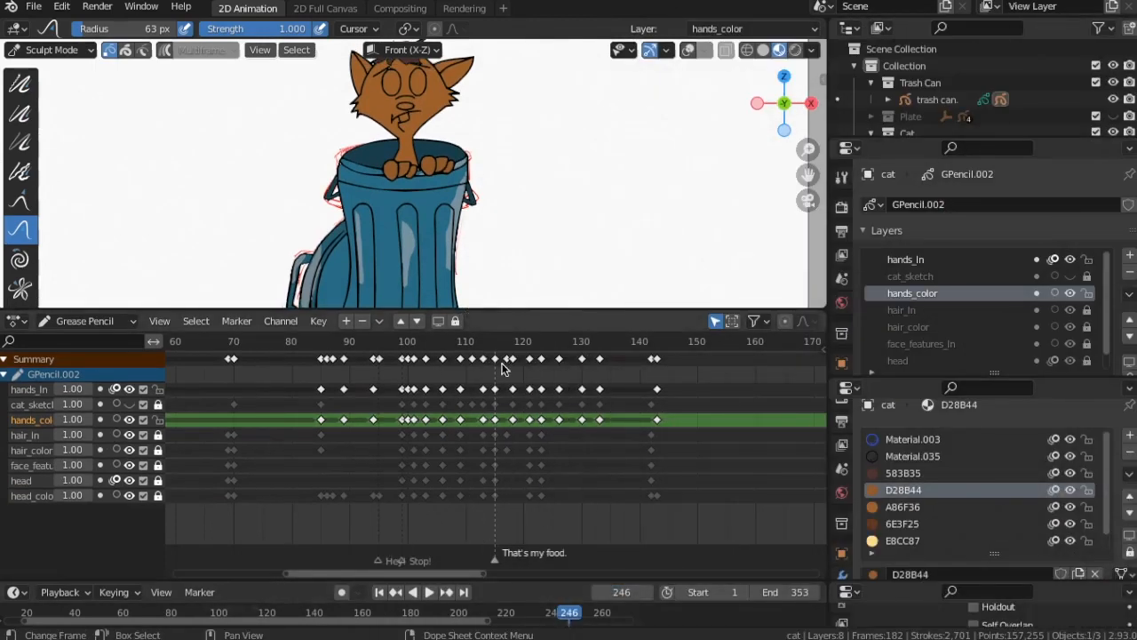
left_click(401, 339)
scroll(373, 524, "up", 5)
left_click(319, 351)
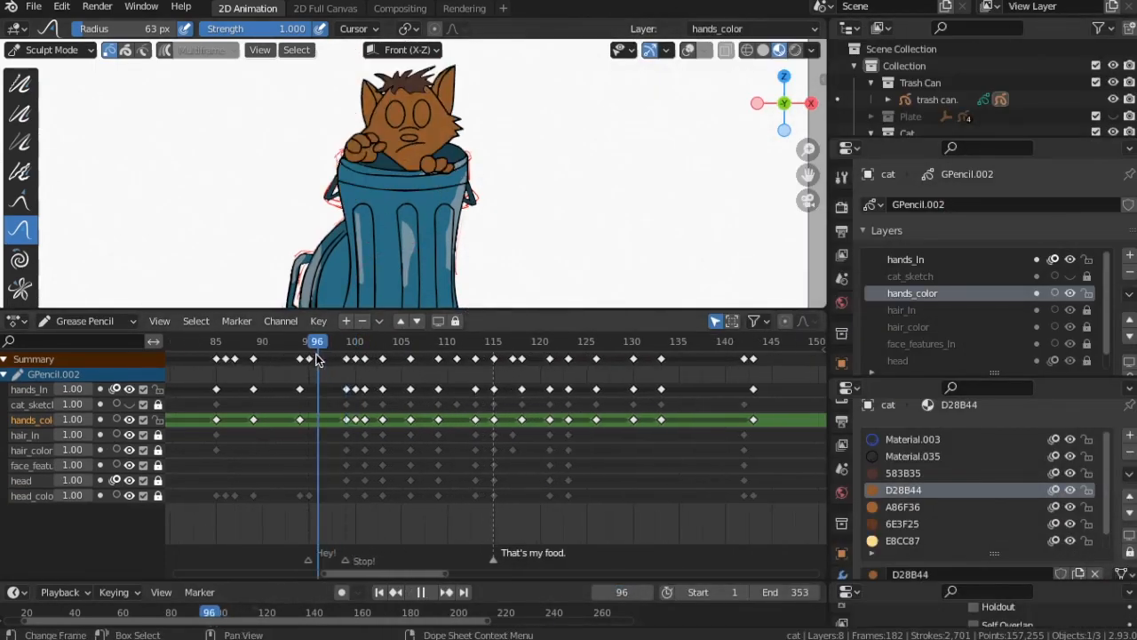
middle_click_drag(336, 365, 375, 365)
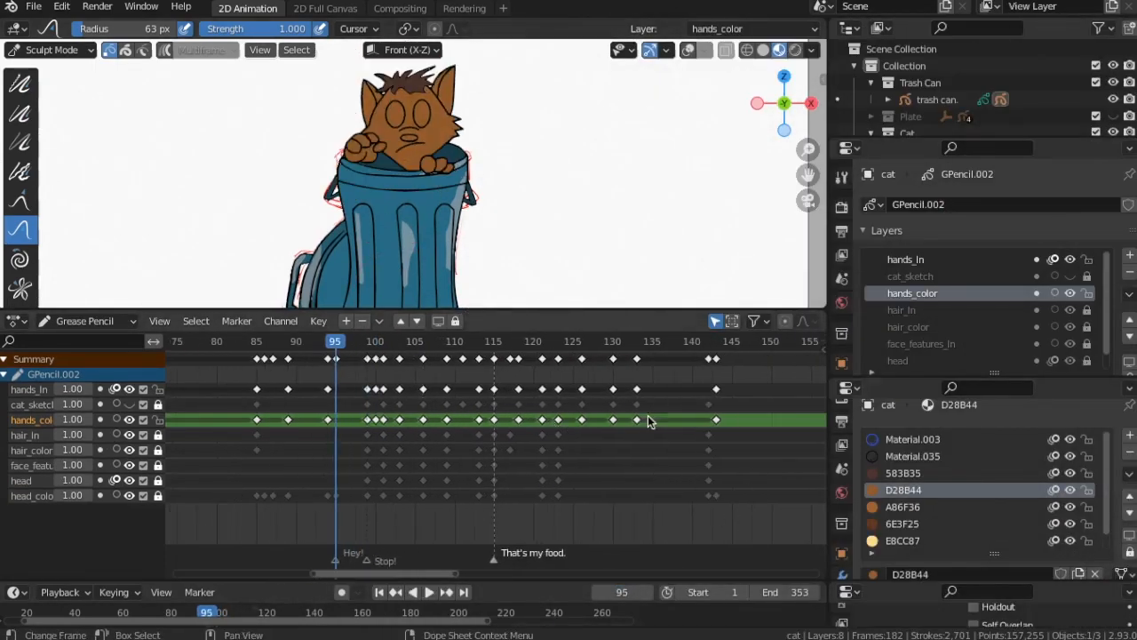
Unlock all Grease Pencil layers, briefly check the cat_sketch layer, and replay the animation from around frame 95.
left_click(1129, 293)
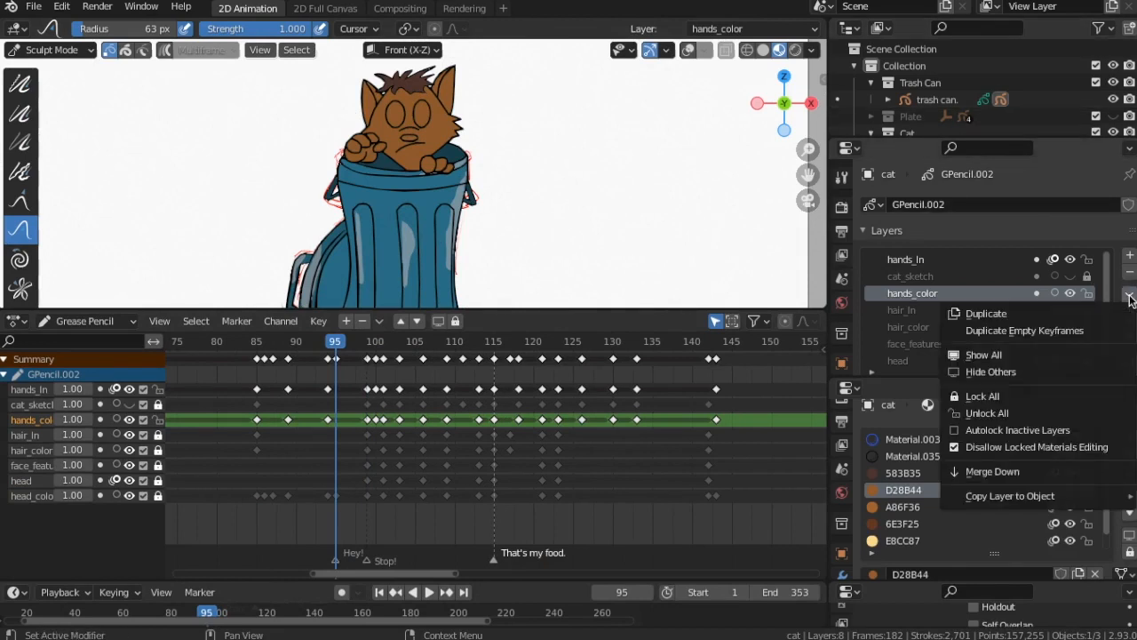
left_click(982, 413)
left_click(1070, 276)
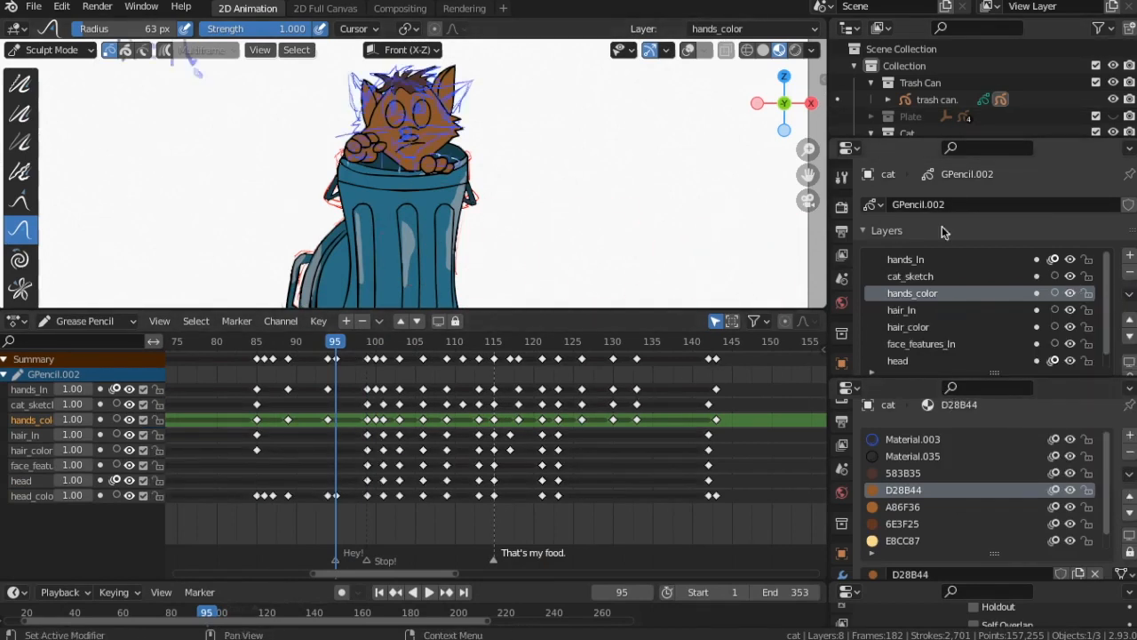
left_click(1068, 277)
key("space")
left_click_drag(378, 358, 327, 371)
key("space")
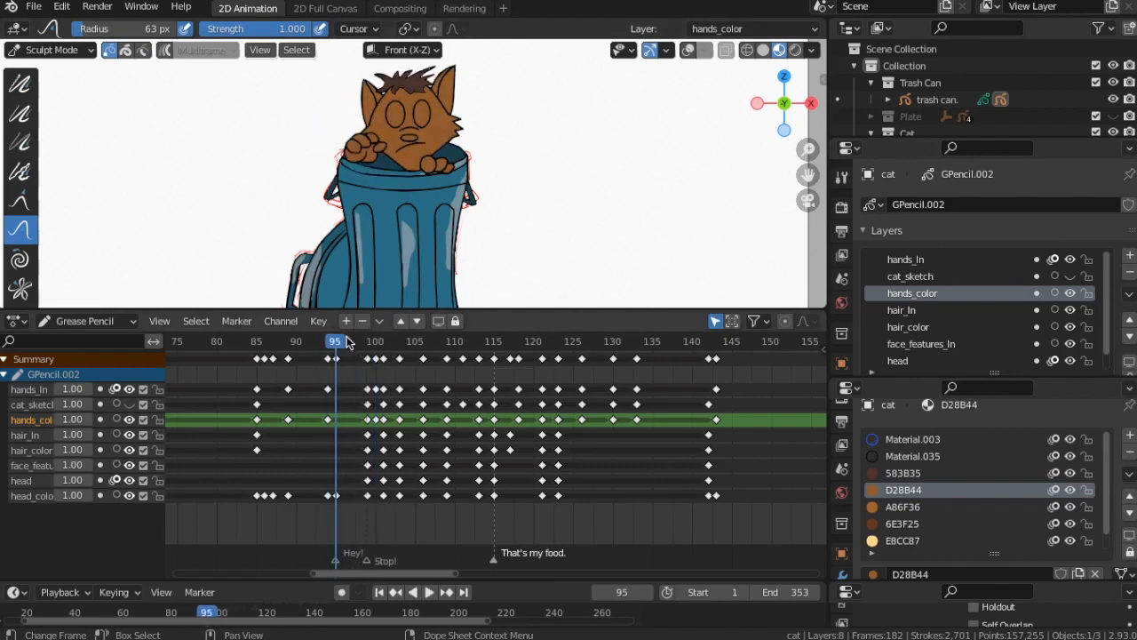
Select the keyframes of every layer from frame 99 onward and shift them 21 frames later to start at frame 120.
left_click_drag(761, 525, 352, 351)
scroll(351, 430, "down", 4)
scroll(351, 430, "up", 6)
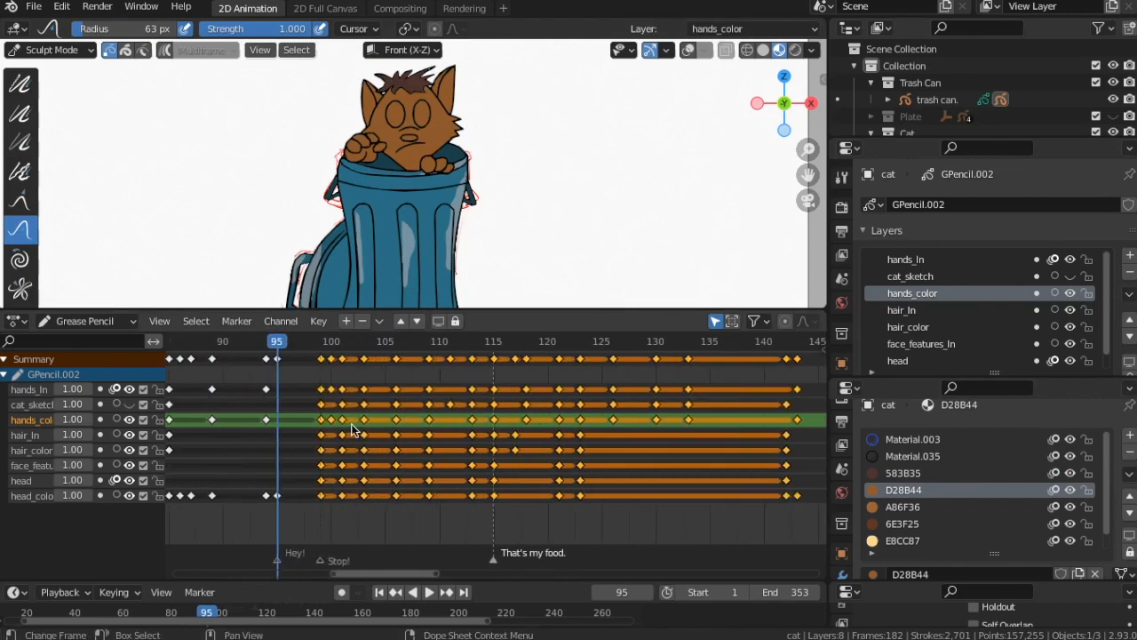
key("g")
key("Escape")
left_click(322, 560, "shift")
left_click(491, 567, "shift")
left_click(490, 567, "shift")
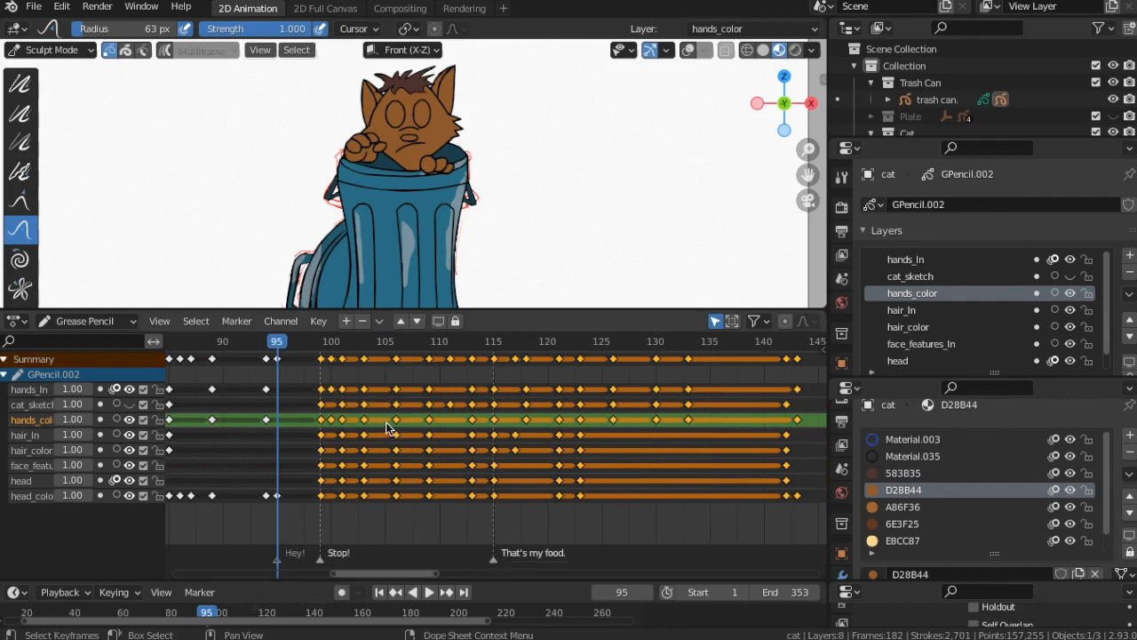
key("g")
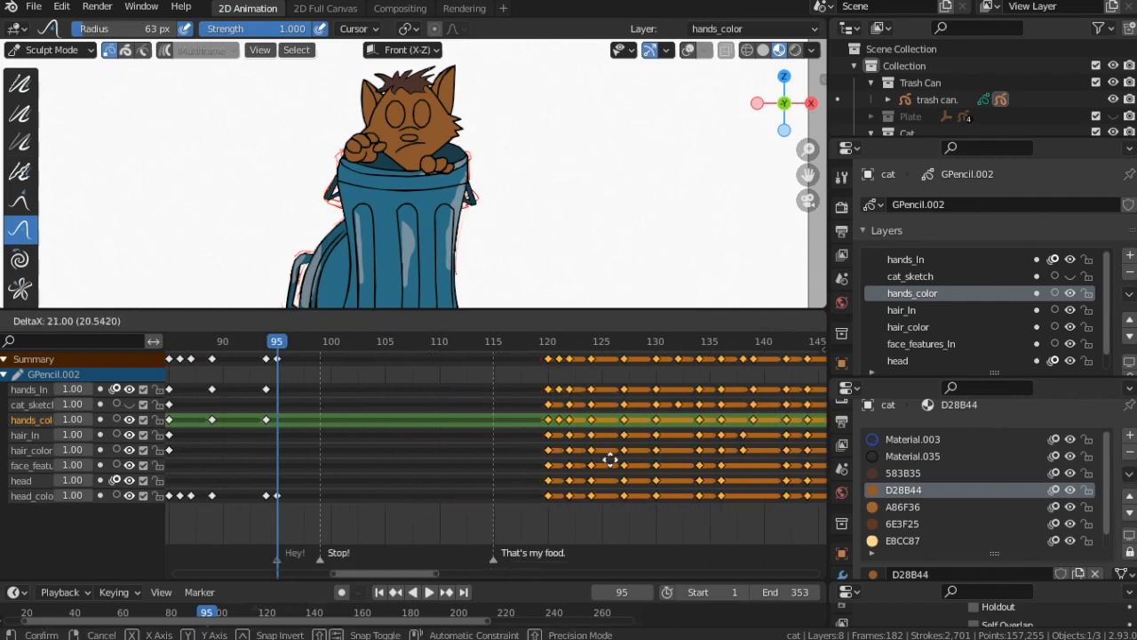
left_click(608, 458)
Move the "That's my food." marker to frame 134 and the Stop! marker to frame 120, and play back the timing.
left_click(487, 567)
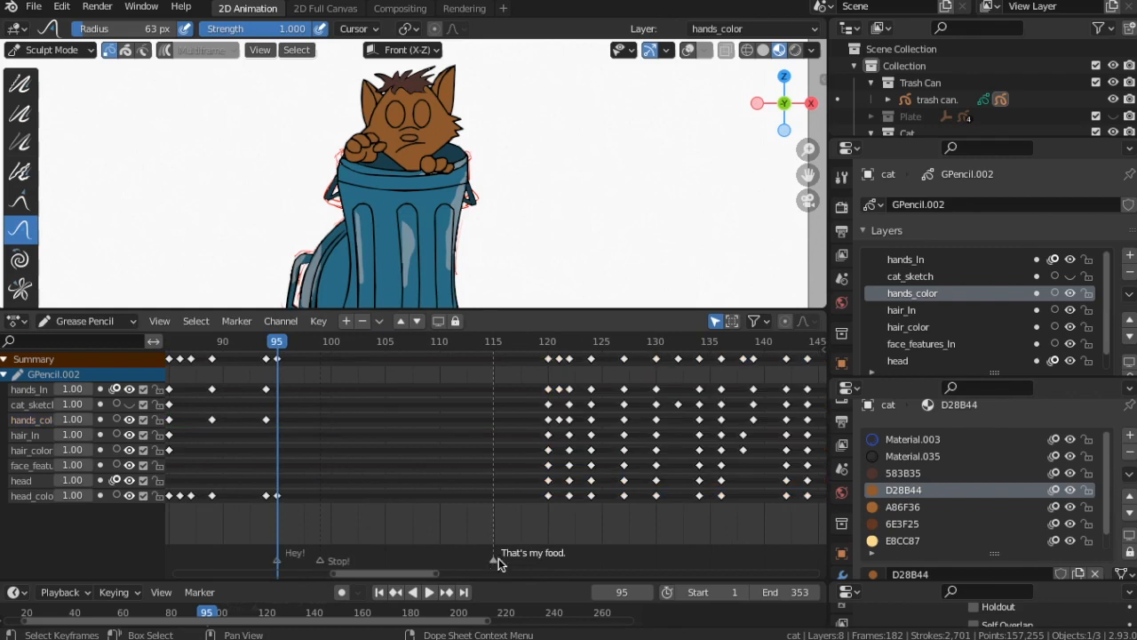
left_click_drag(502, 568, 719, 573)
left_click_drag(322, 562, 549, 567)
left_click(428, 592)
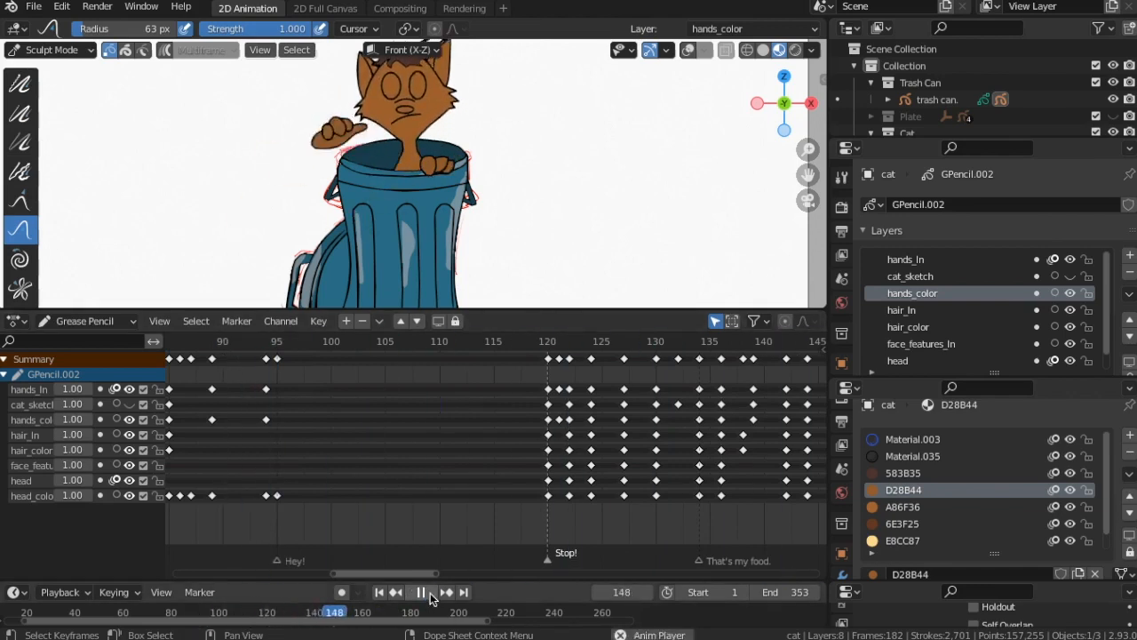
left_click(425, 592)
Select all keyframes after frame 120, shift them about 47 frames later to start near frame 168, and play back.
scroll(560, 471, "up", 2)
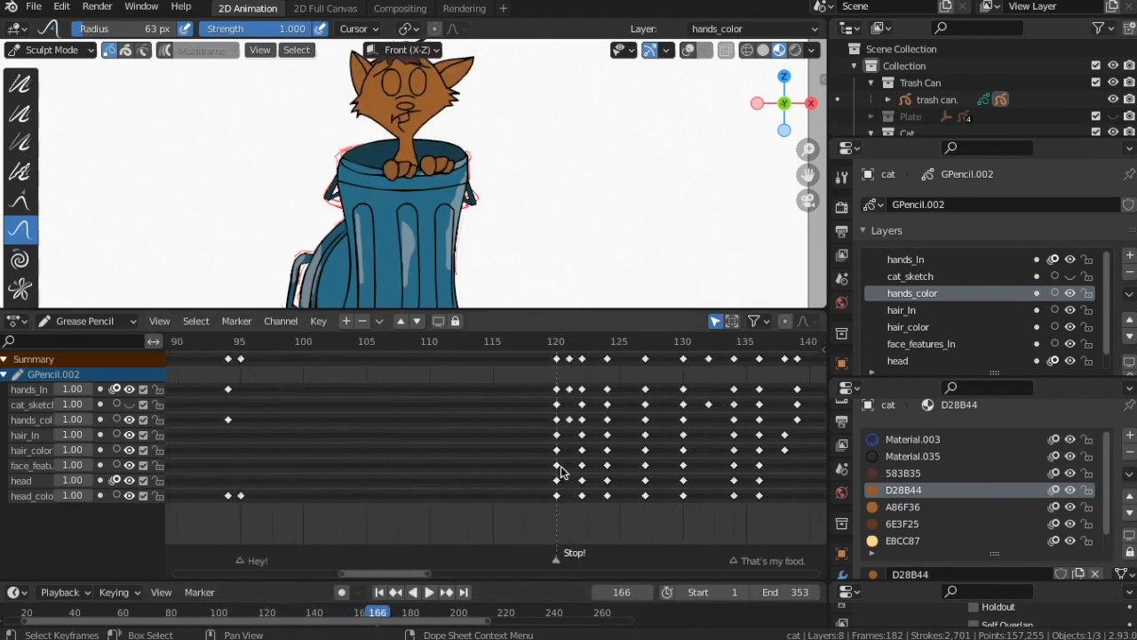
scroll(592, 512, "down", 6)
middle_click_drag(695, 539, 428, 541)
mouse_move(344, 526)
left_mouse_down()
mouse_move(656, 355)
mouse_move(745, 522)
mouse_move(401, 348)
mouse_move(302, 348)
left_mouse_up()
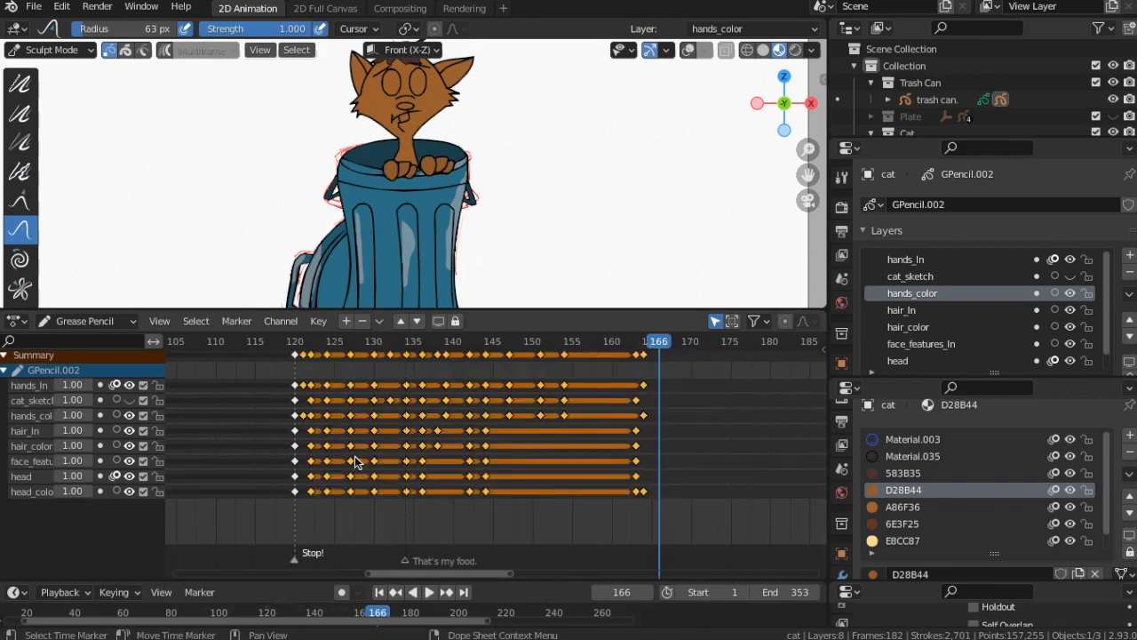
key("g")
left_click(727, 460)
left_click(430, 593)
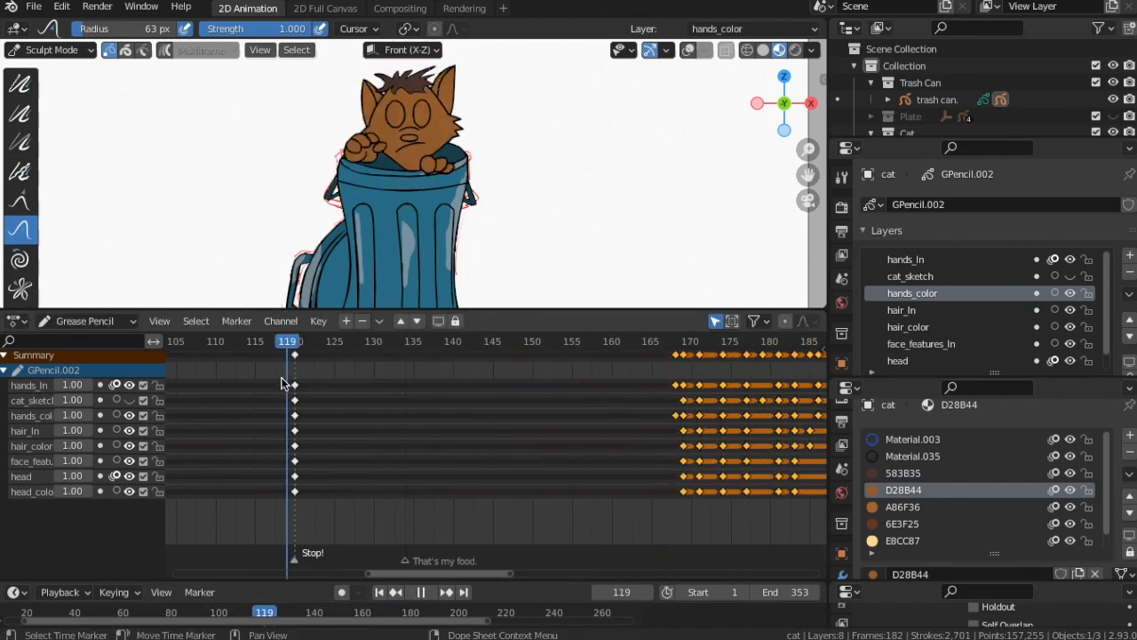
Move the "That's my food." marker to frame 168 and play the animation back from the start.
left_click(432, 593)
left_click(405, 561)
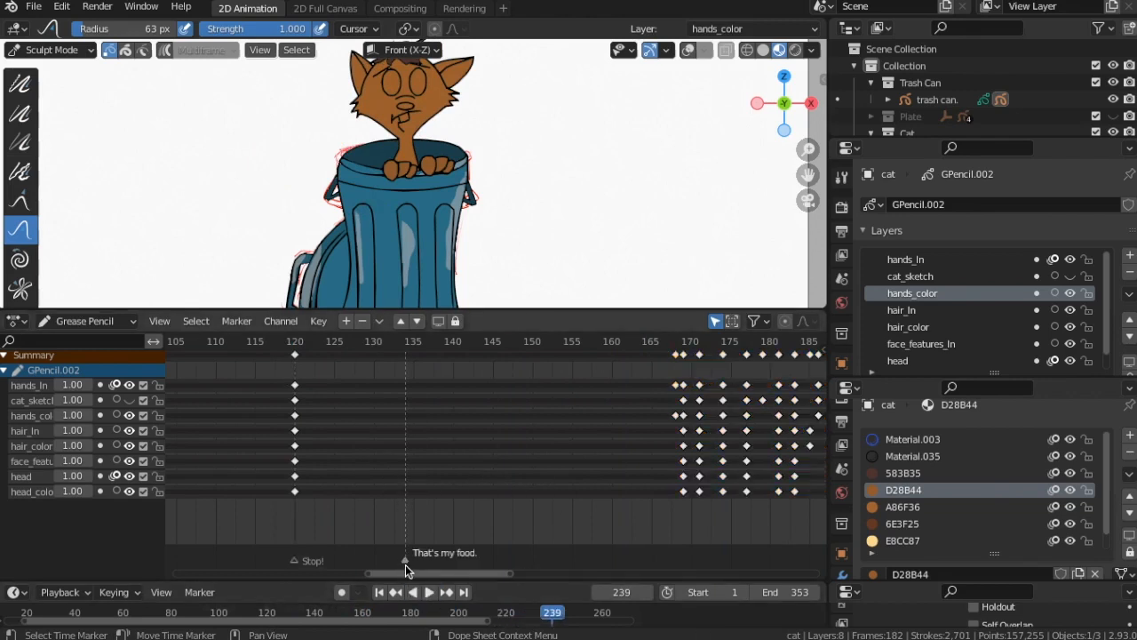
key("g")
left_click(711, 562)
scroll(302, 513, "down", 3)
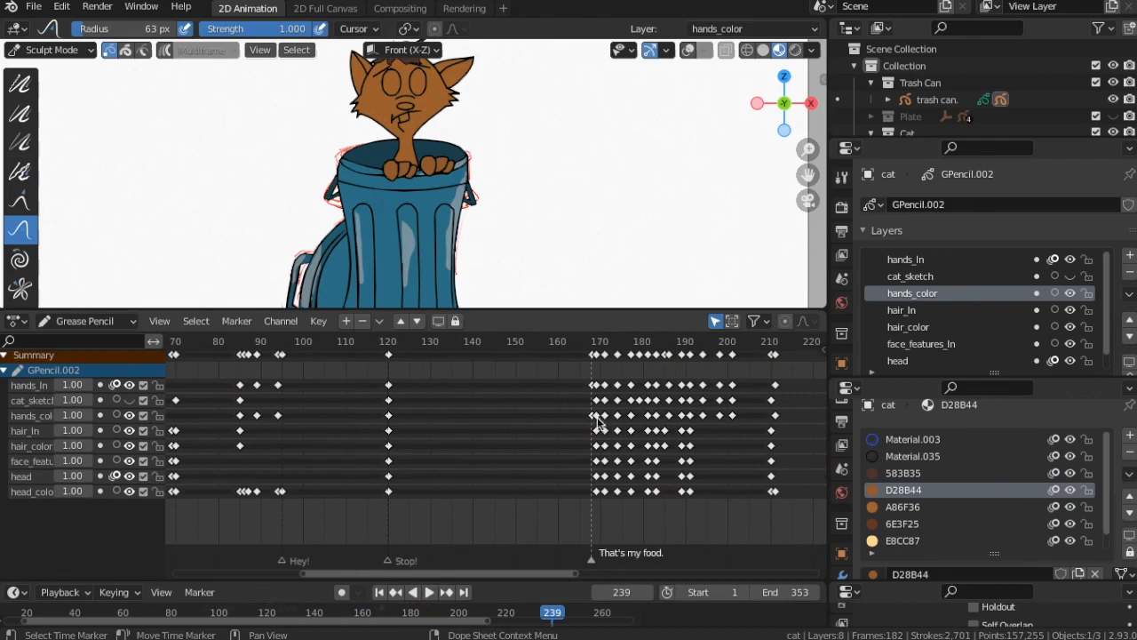
left_click(379, 592)
left_click(429, 592)
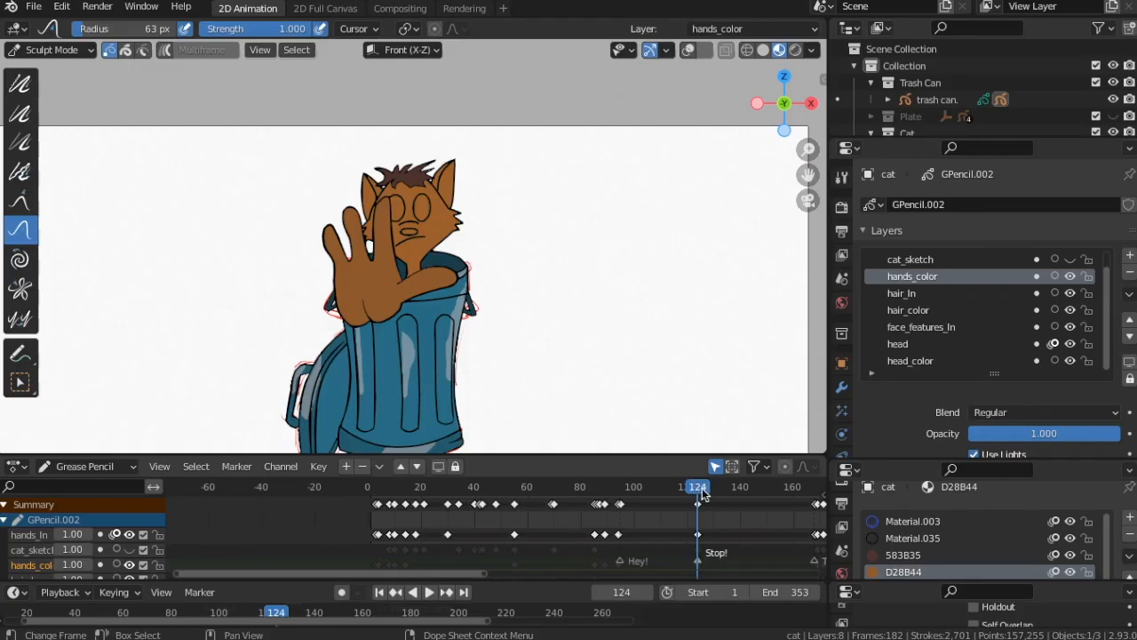
Return to frame 1, switch to Object Mode, and add a blank Grease Pencil object to the Cat collection.
left_click_drag(701, 495, 370, 489)
left_click(50, 49)
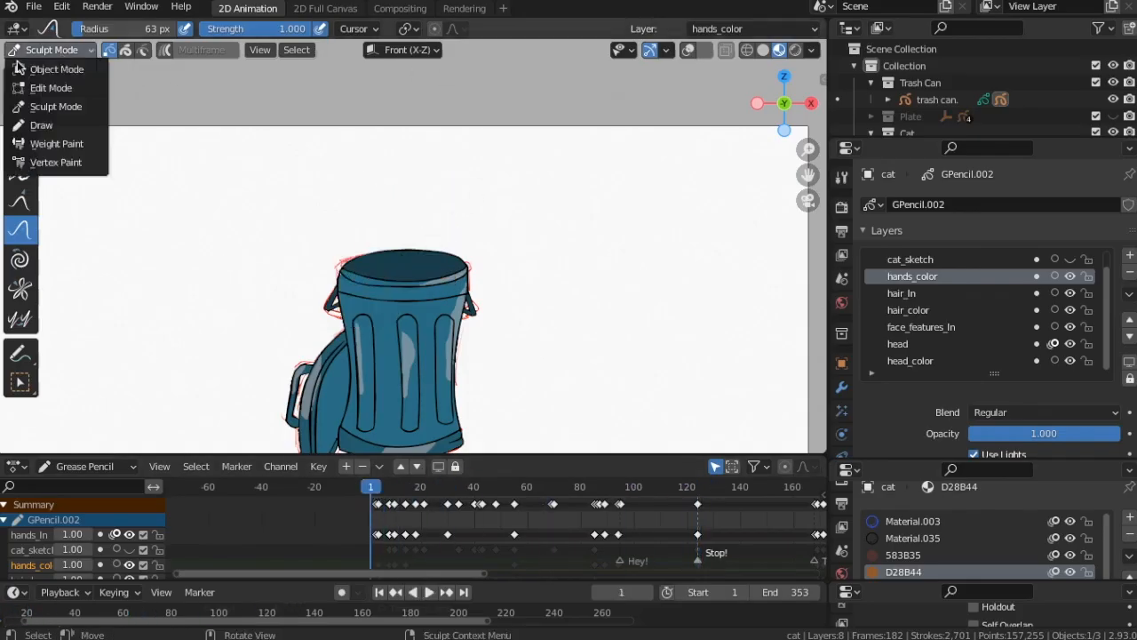
left_click(55, 69)
left_click_drag(978, 139, 977, 311)
left_click(902, 157)
left_click(908, 133)
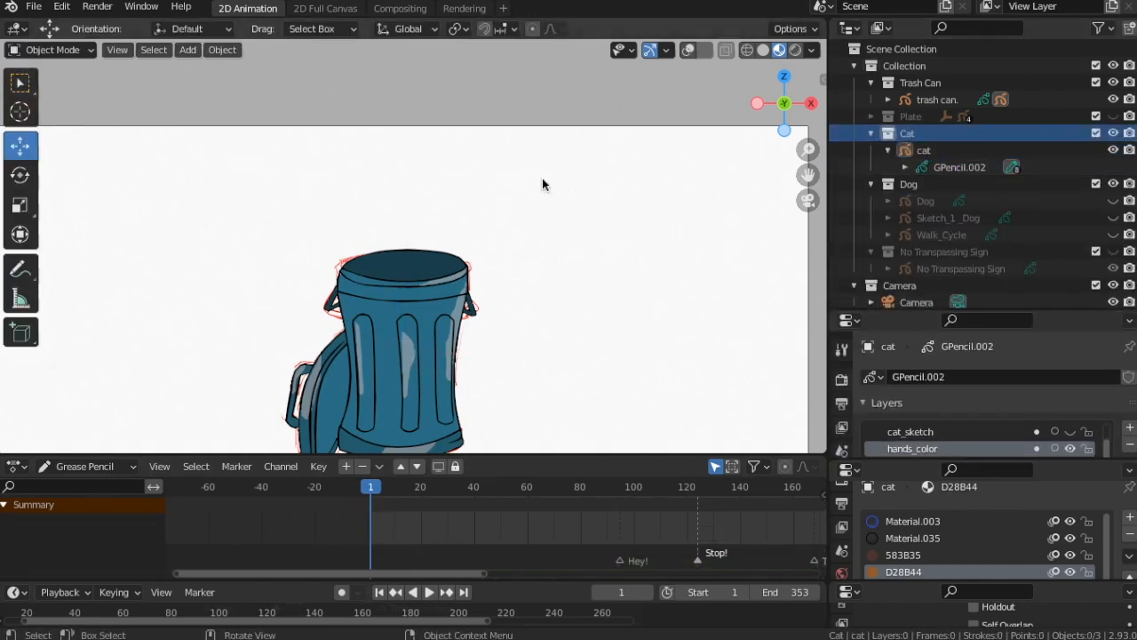
left_click(188, 50)
mouse_move(209, 170)
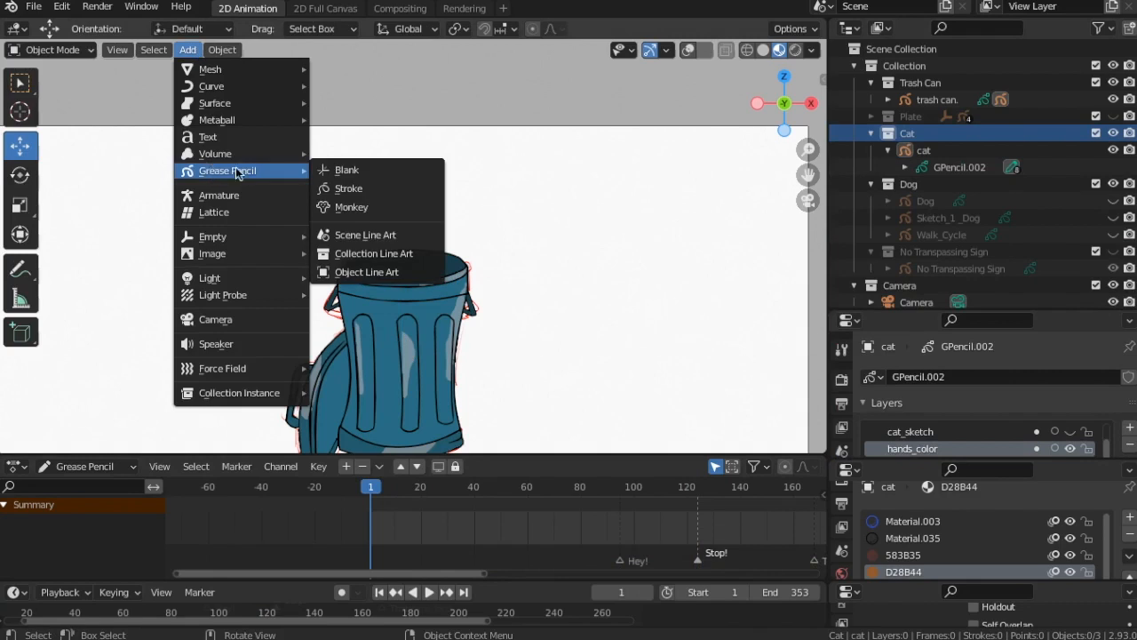
left_click(361, 170)
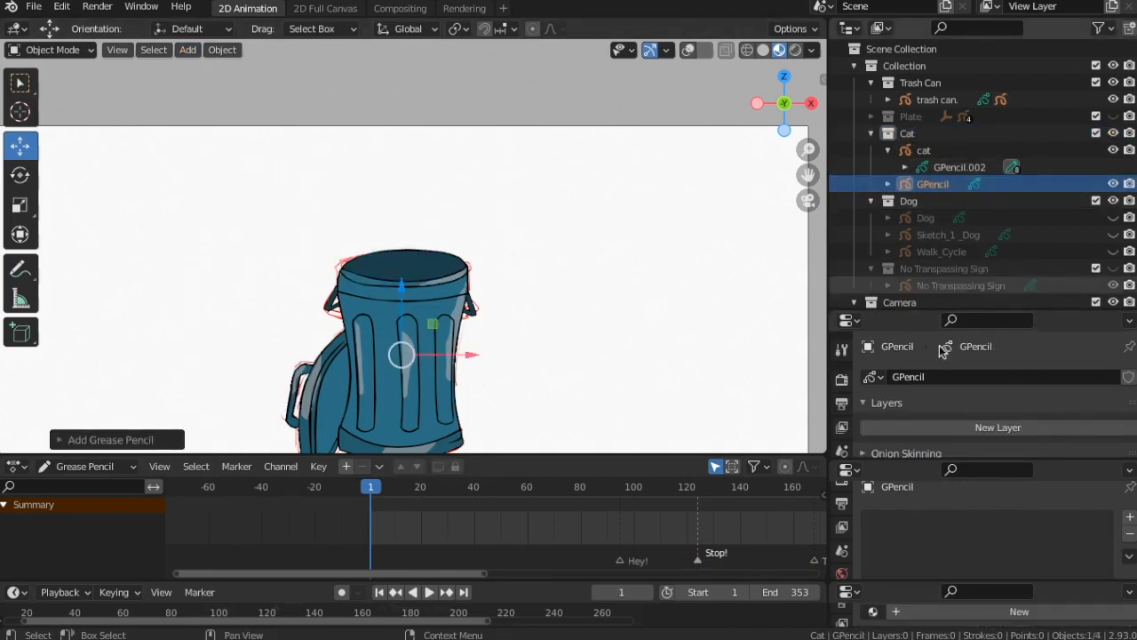
Name the new Grease Pencil data arm and create a layer named arm_R.
left_click(949, 376)
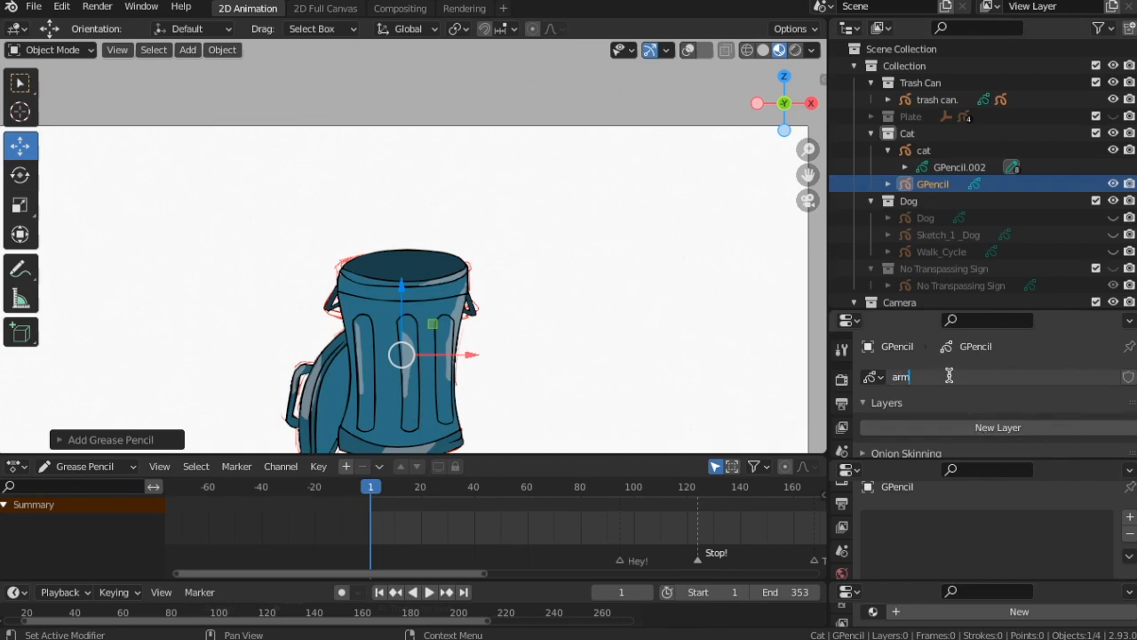
type("arm")
key("Return")
left_click(950, 427)
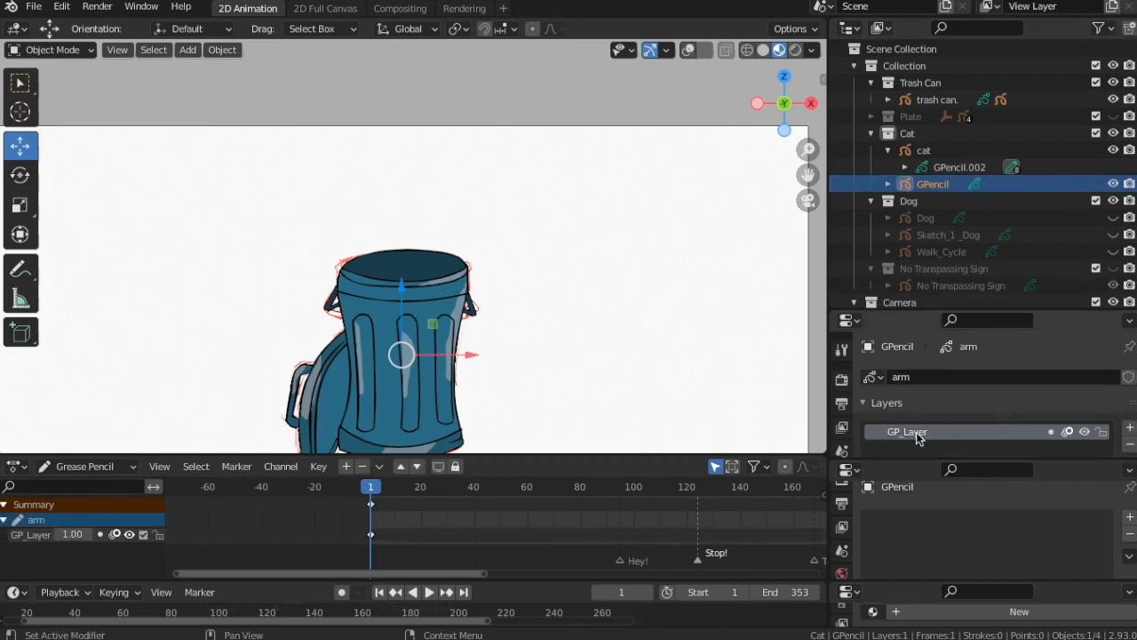
left_click(914, 435)
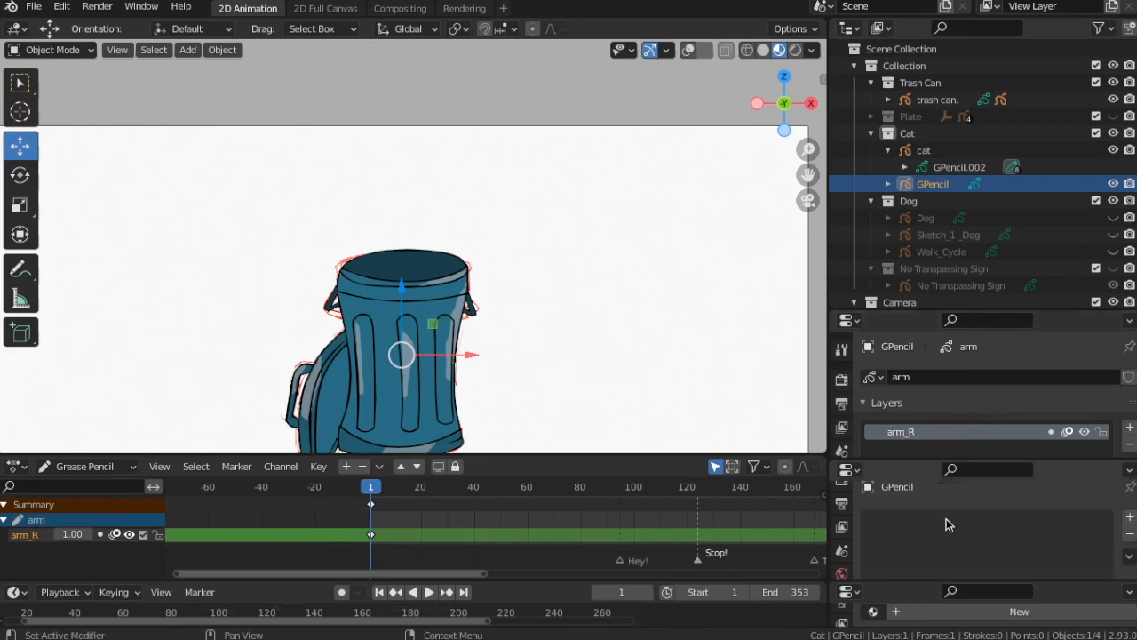
Add a material to the arm object and set its stroke base color to the brown sampled from the cat's face.
left_click(1130, 517)
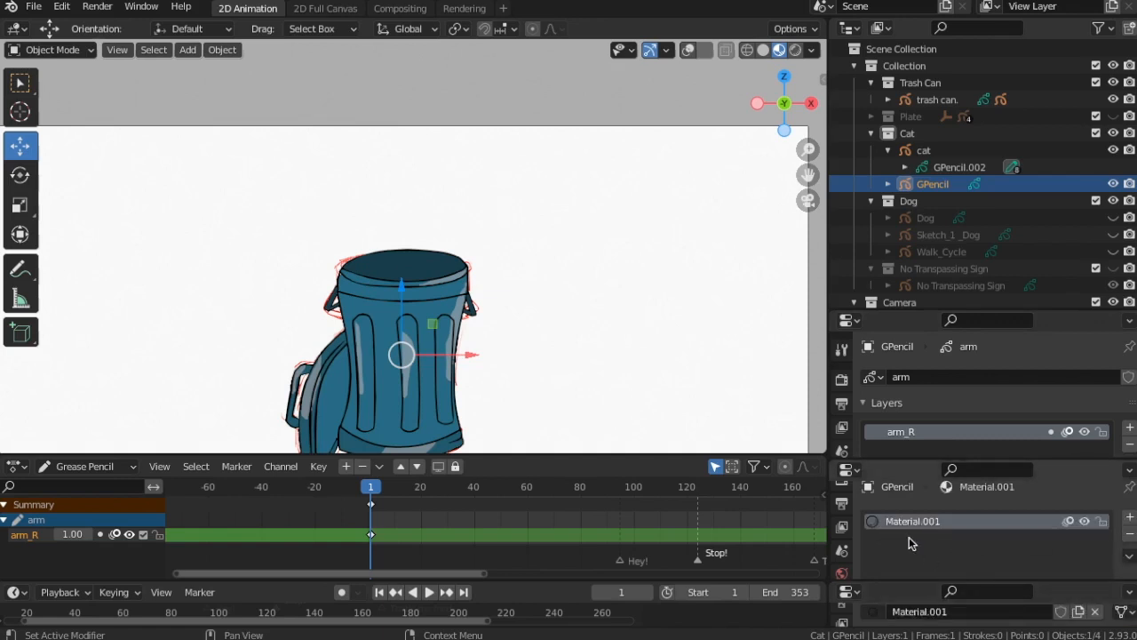
scroll(924, 533, "down", 5)
key("space")
key("space")
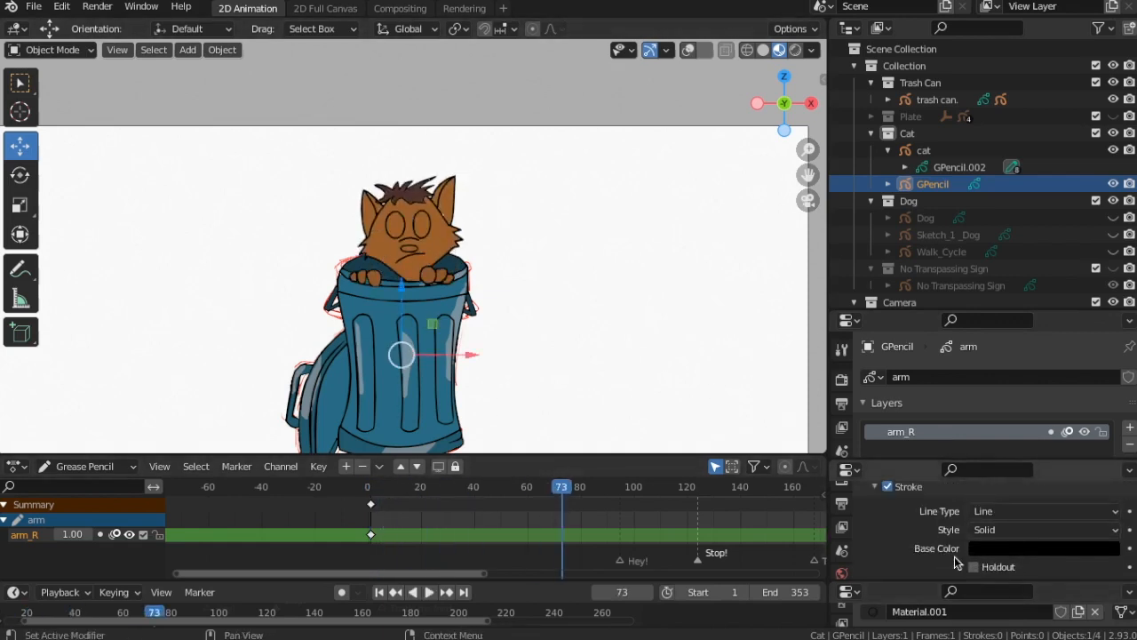
left_click(1049, 549)
left_click(1106, 474)
left_click(430, 247)
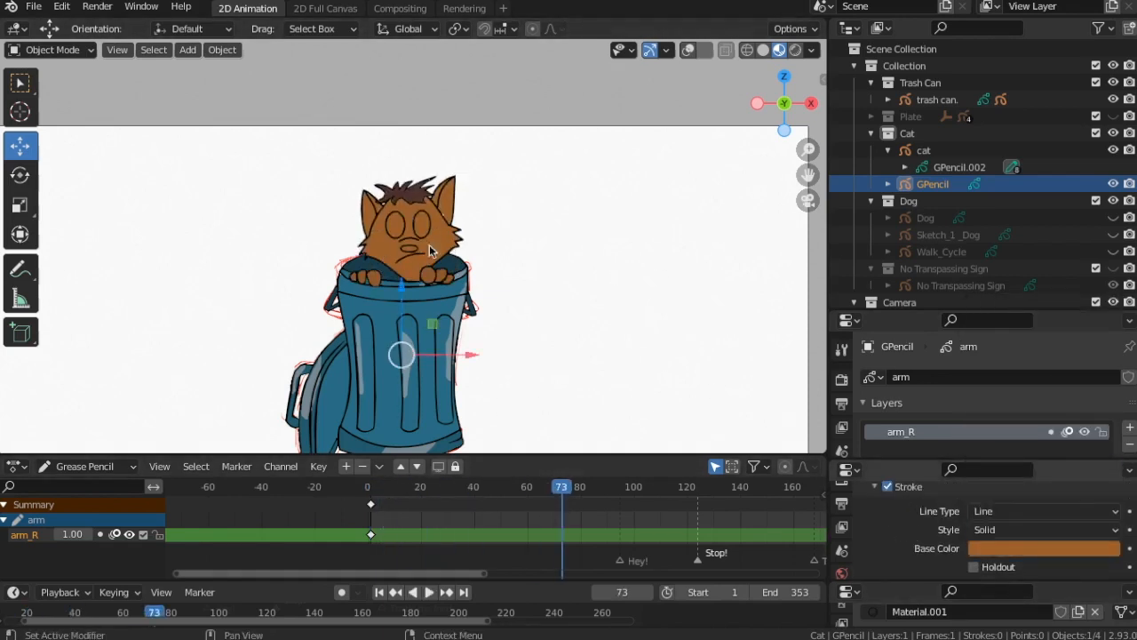
scroll(925, 501, "up", 3)
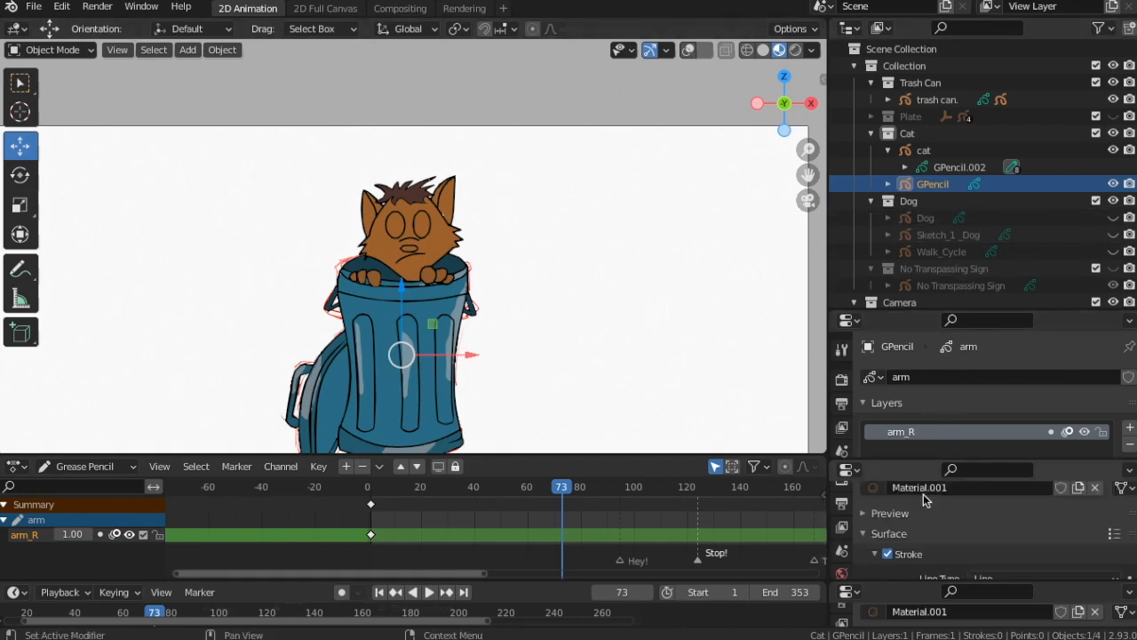
left_click_drag(977, 311, 977, 211)
left_click_drag(981, 458, 981, 359)
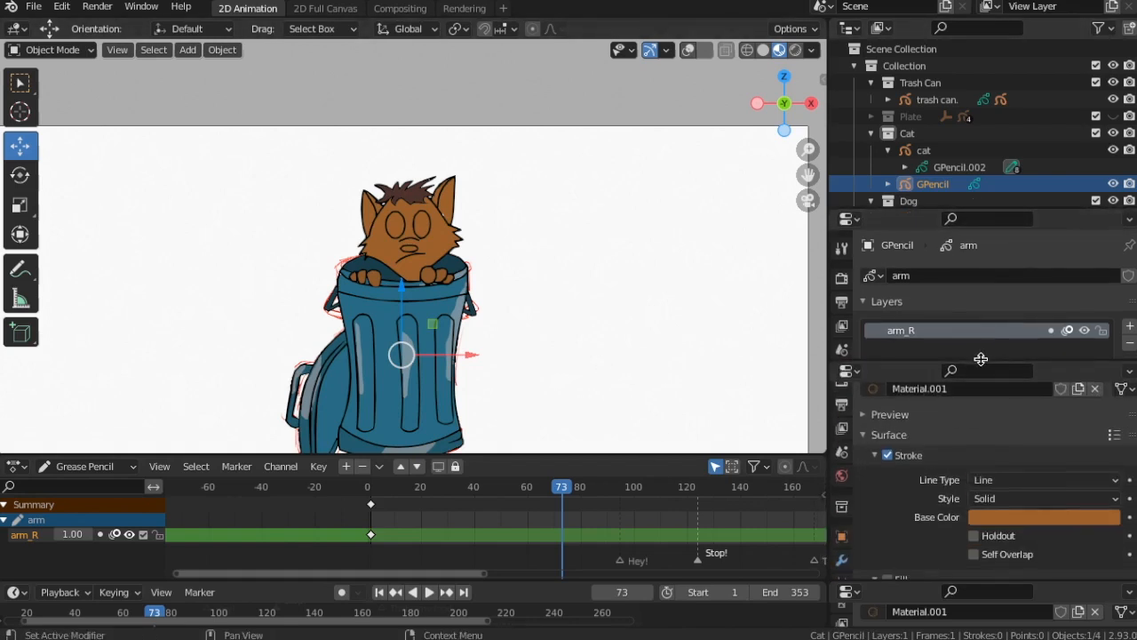
Move the playhead to frame 87 and switch the new Grease Pencil object to Draw mode.
key("space")
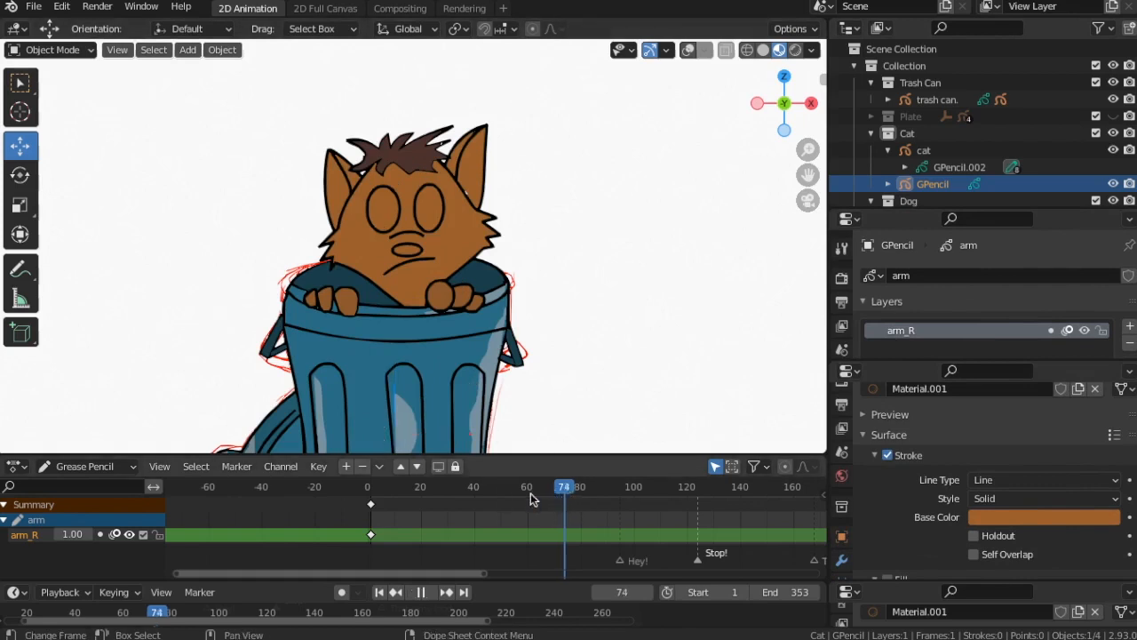
key("space")
left_click(372, 495)
key("space")
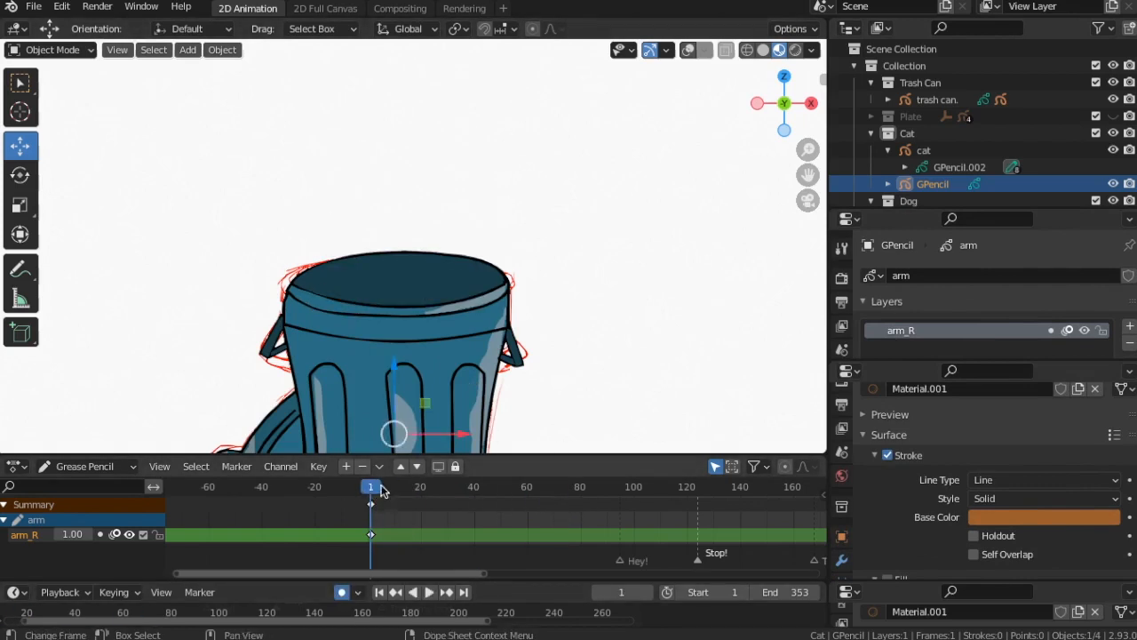
left_click(483, 495)
left_click_drag(489, 498, 599, 517)
scroll(329, 319, "up", 2)
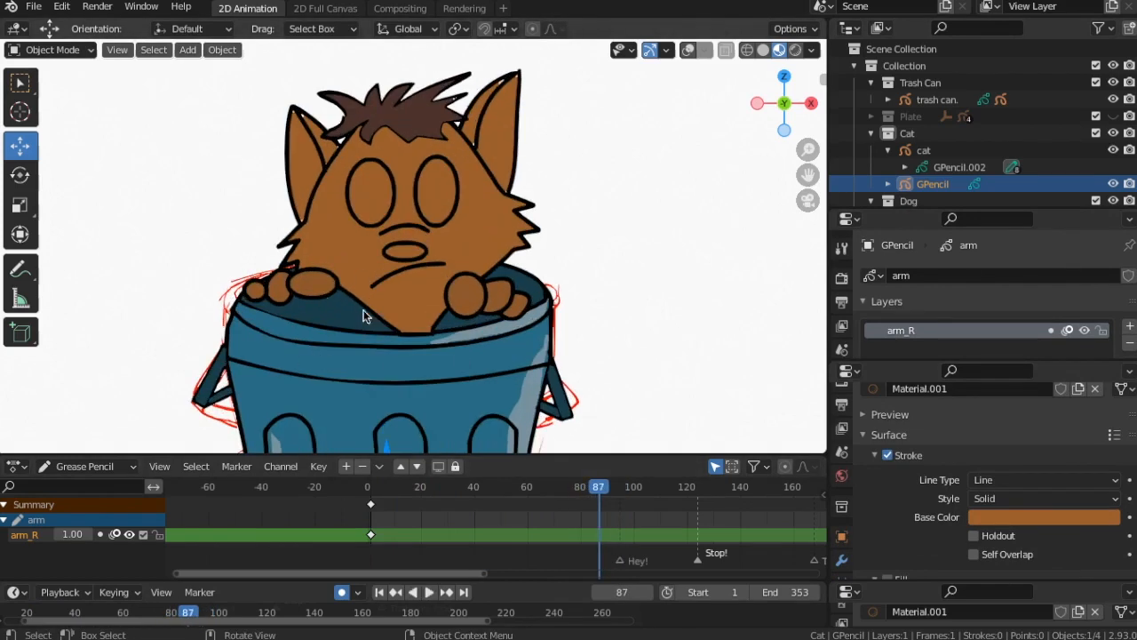
left_click(79, 50)
left_click(40, 127)
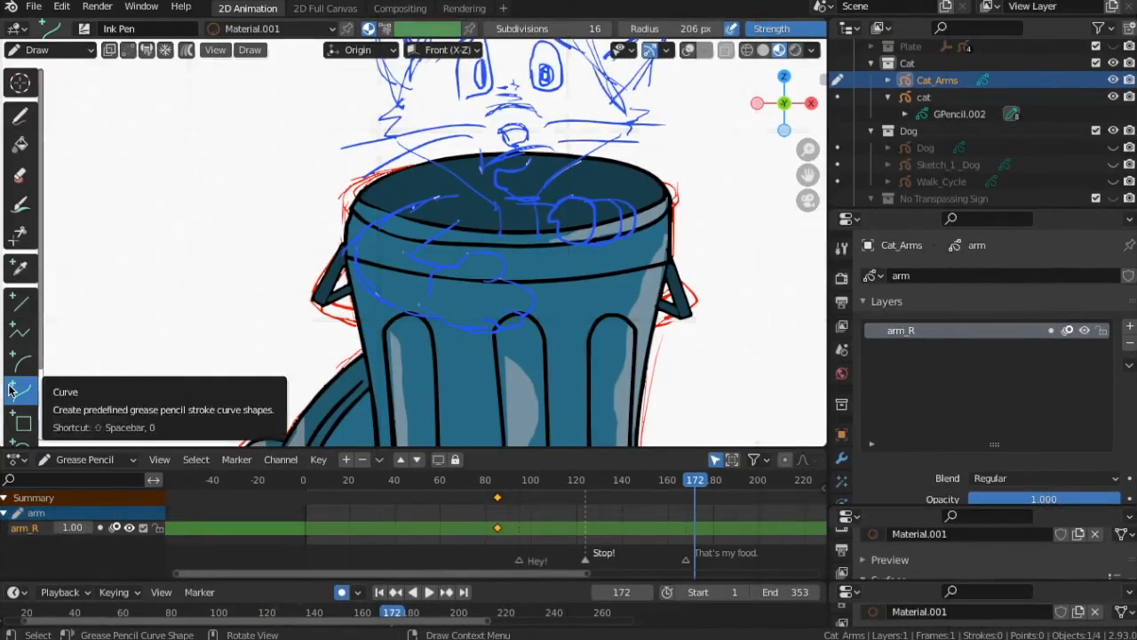
With the Curve tool, draw the bent brown arm over the sketch on frame 172.
left_click(22, 391)
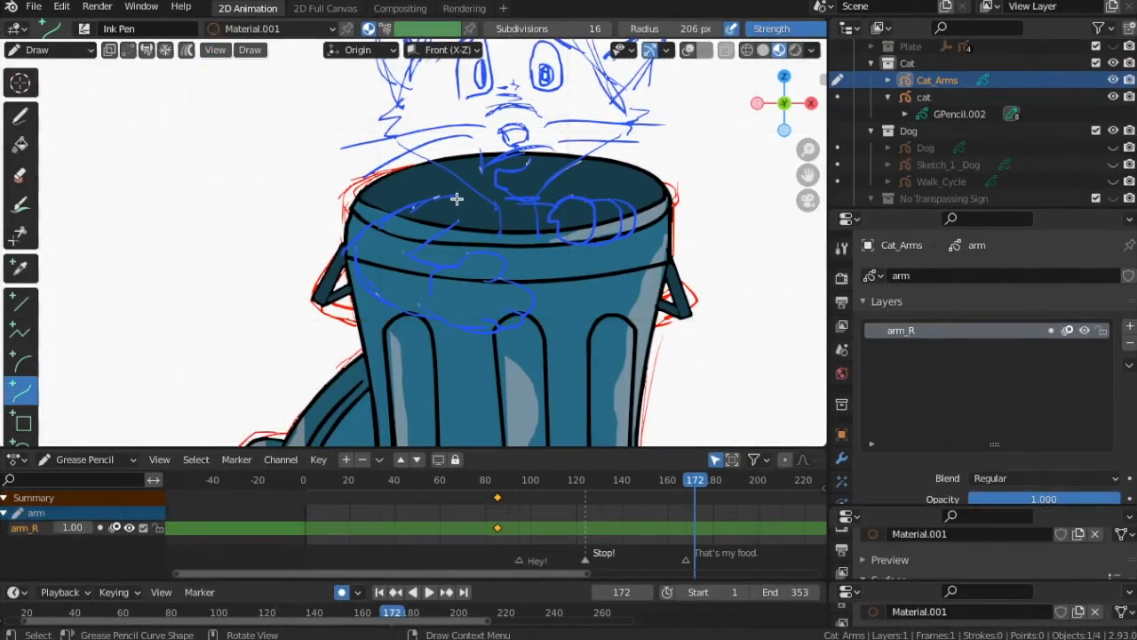
mouse_move(454, 200)
left_mouse_down()
mouse_move(405, 288)
mouse_move(416, 283)
left_mouse_up()
left_click_drag(442, 228, 305, 276)
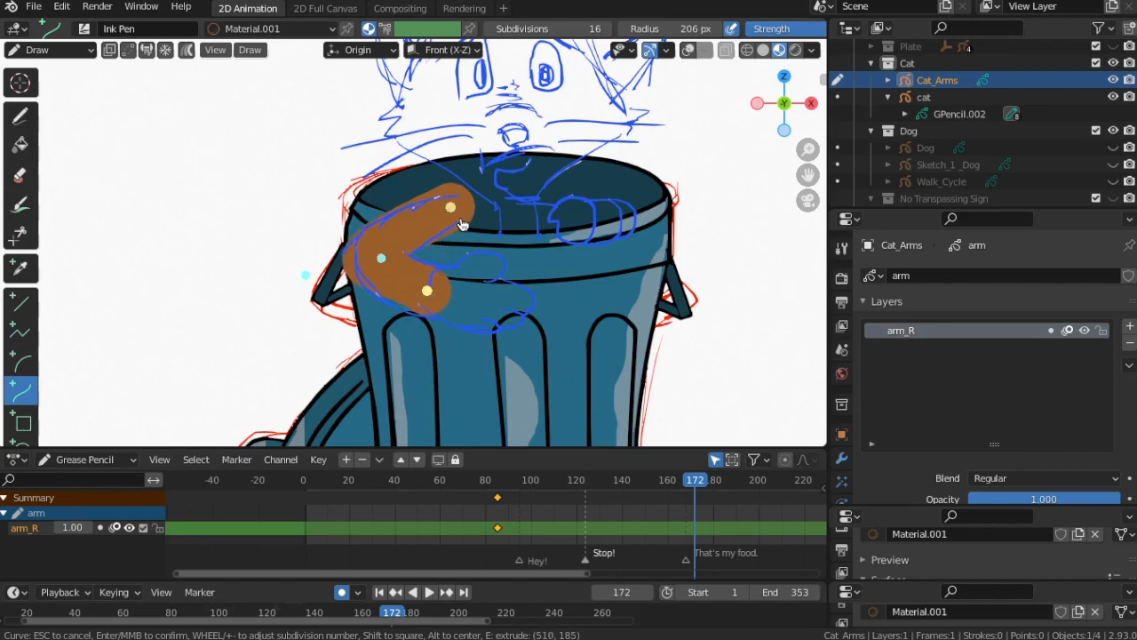
key("Return")
On frame 174, draw the arm as a curve from the rim of the can down to the sketched wrist.
scroll(698, 495, "down", 3)
mouse_move(653, 482)
left_mouse_down()
mouse_move(674, 485)
mouse_move(655, 484)
left_mouse_up()
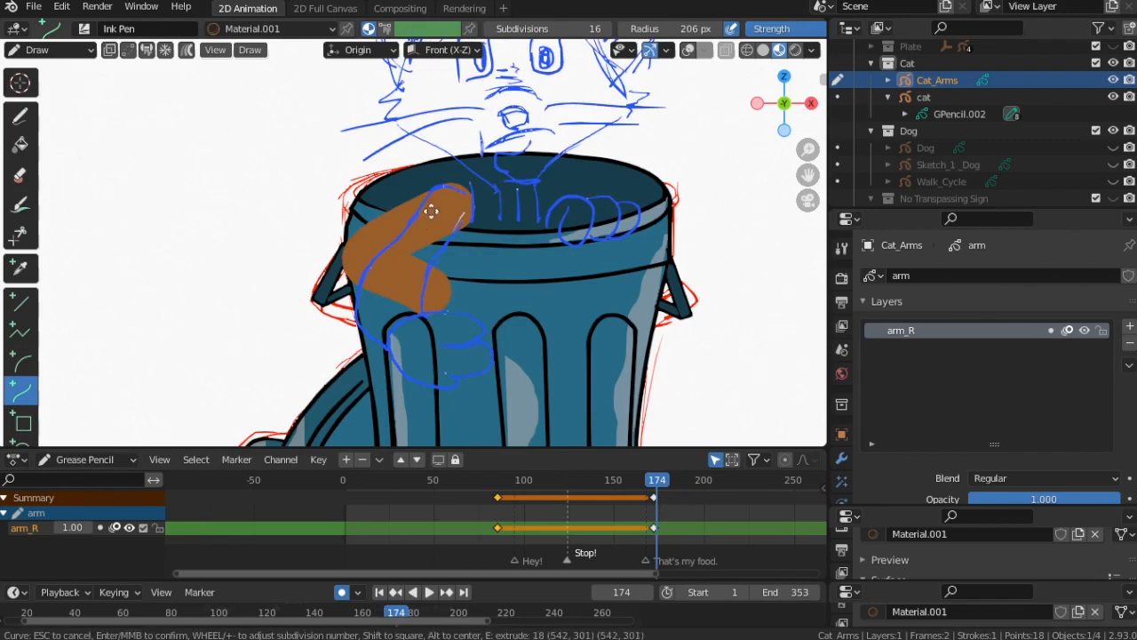
left_click_drag(453, 192, 384, 313)
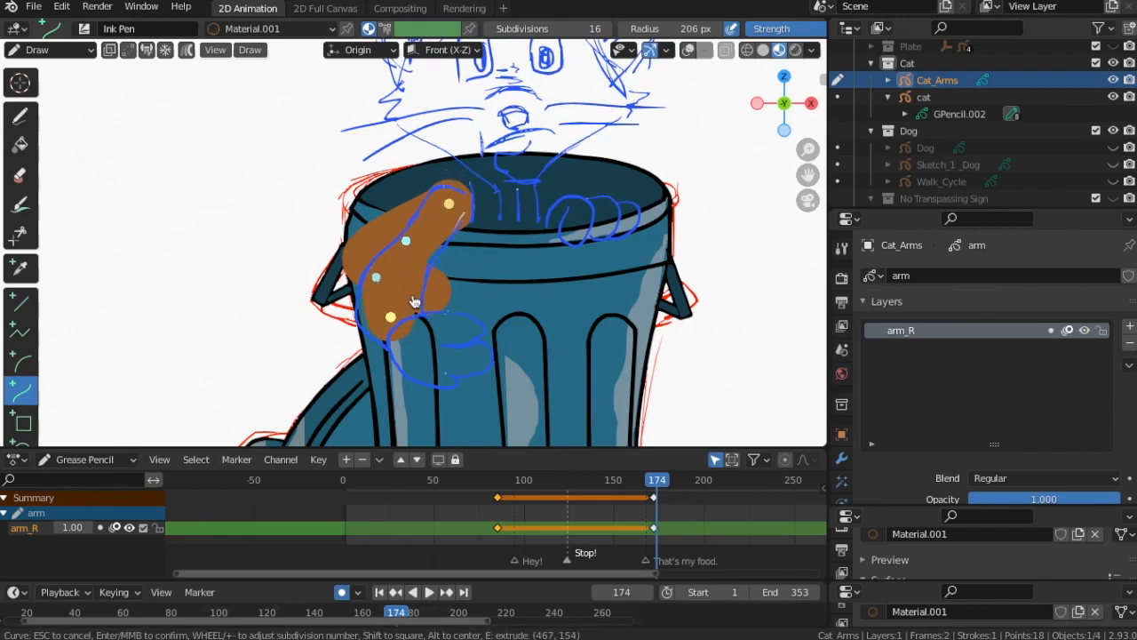
key("Return")
On frame 176, draw the arm curve down to the lower hand and adjust its ends to follow the sketch.
key("Right")
left_click_drag(460, 198, 342, 328)
left_click_drag(460, 197, 454, 205)
left_click_drag(343, 330, 345, 343)
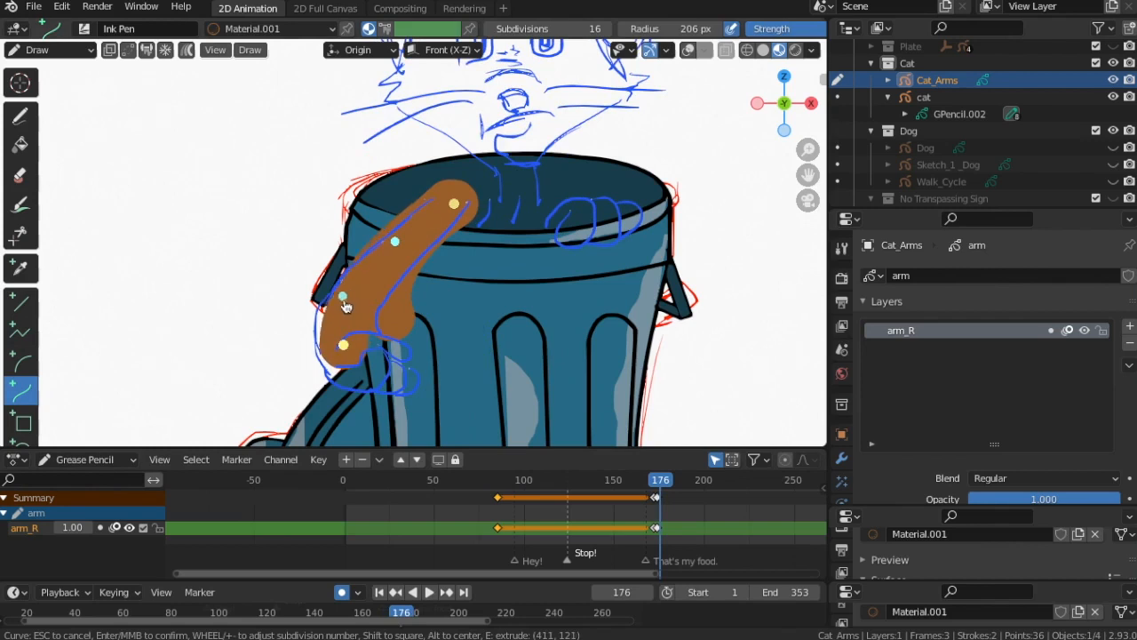
key("Return")
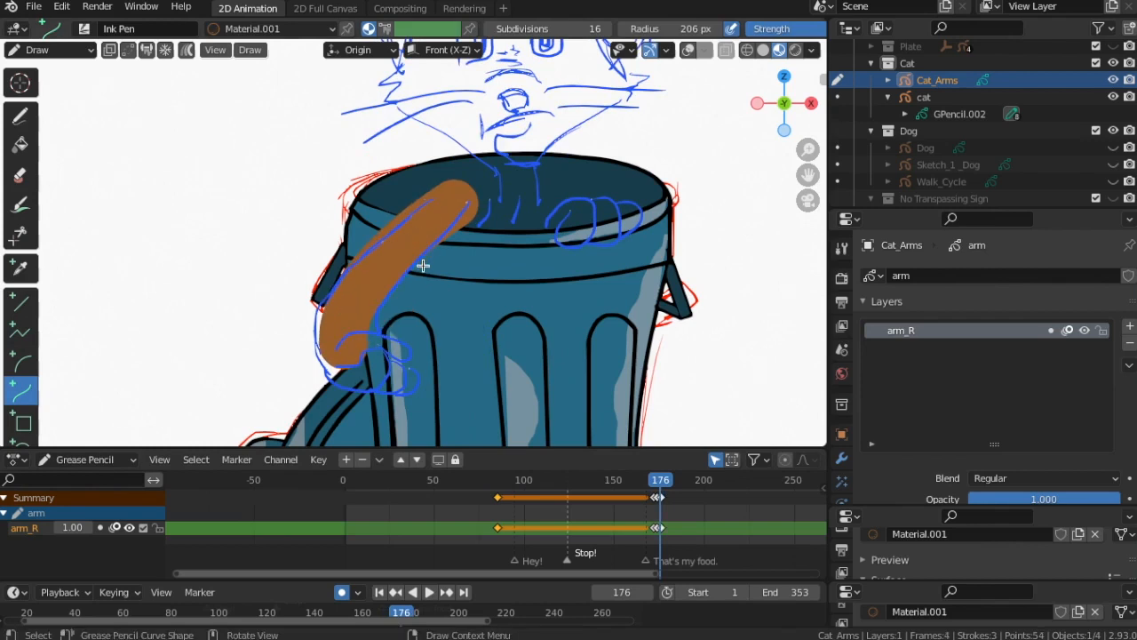
On frame 178, draw the arm curve toward the outstretched sketched hand.
key("Right")
left_click_drag(453, 206, 320, 318)
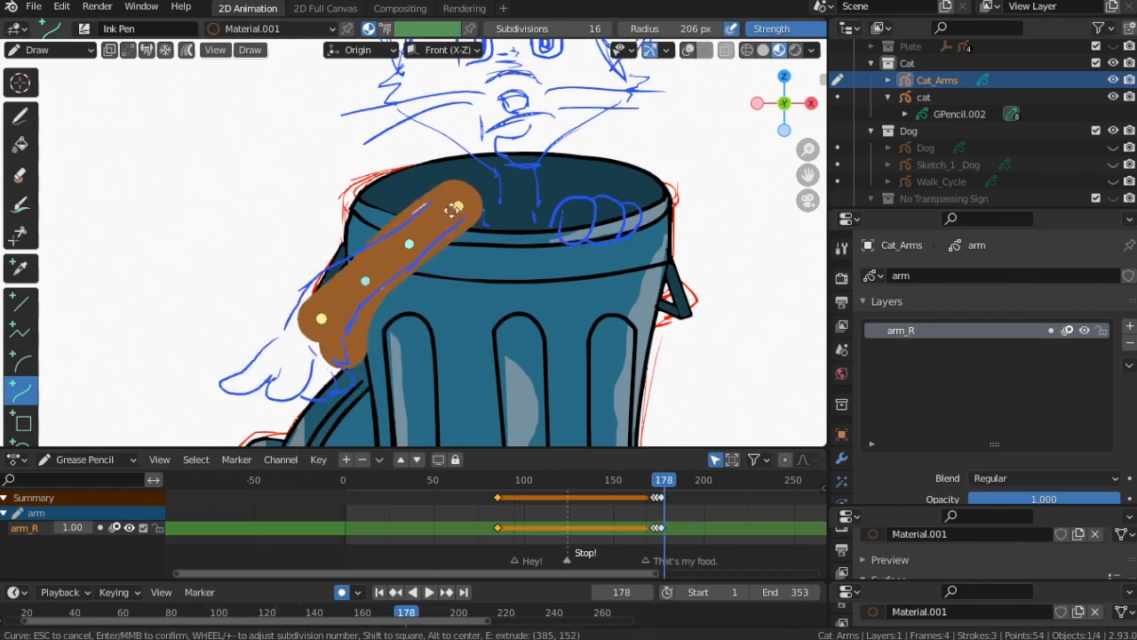
key("Return")
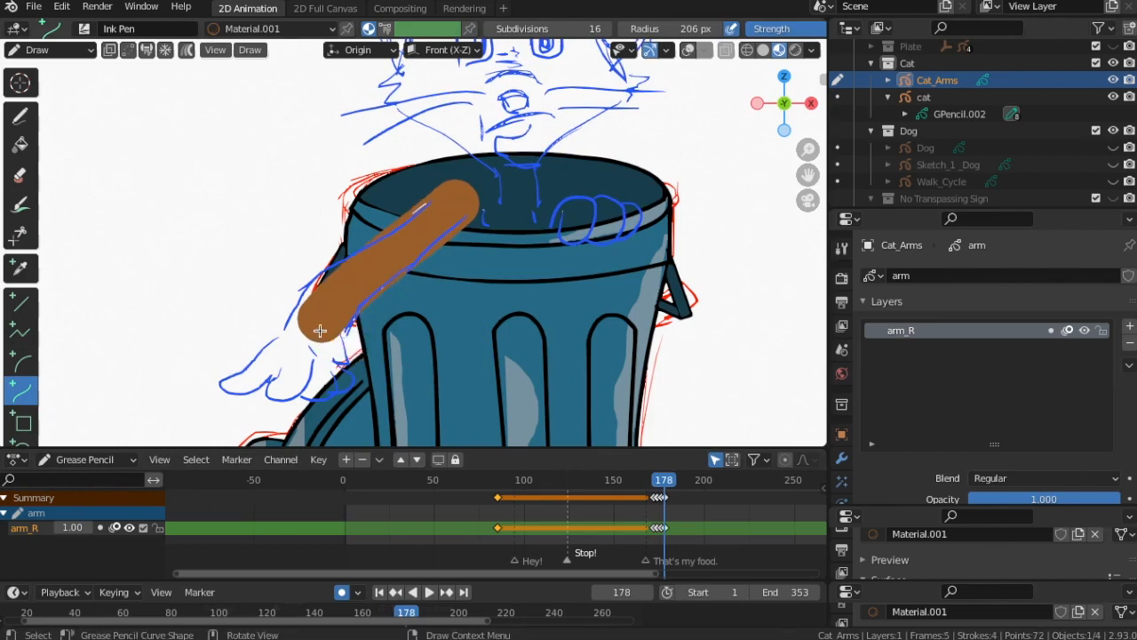
Select the cat object, show all of its layers, and move the playhead to frame 168.
mouse_move(664, 480)
left_mouse_down()
mouse_move(680, 480)
mouse_move(574, 479)
mouse_move(652, 482)
left_mouse_up()
left_click(924, 98)
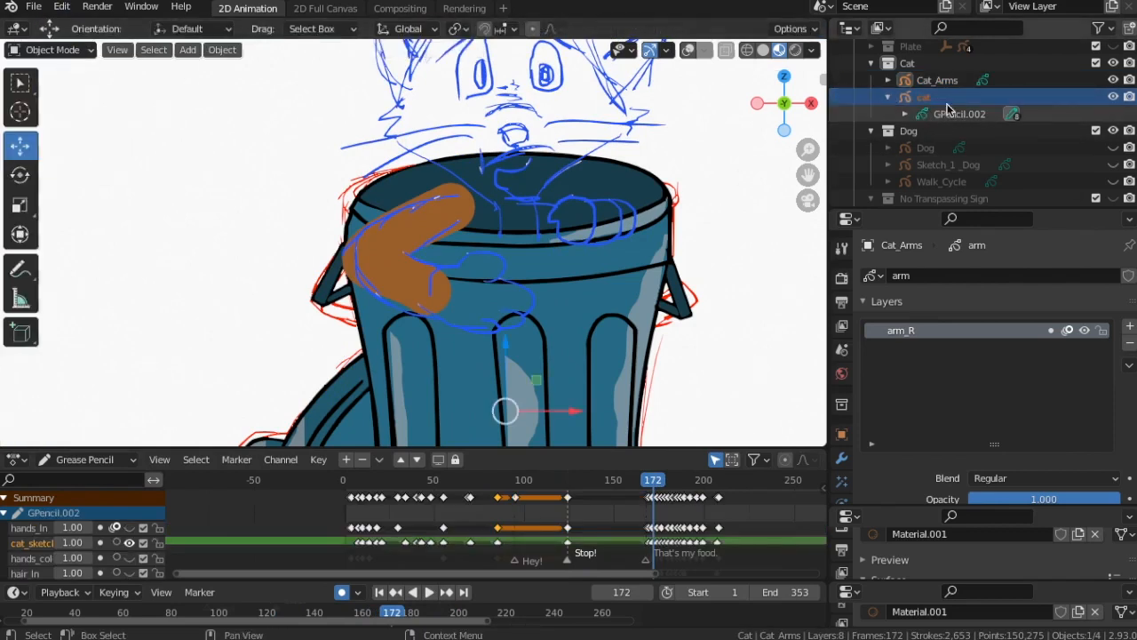
left_click(952, 115)
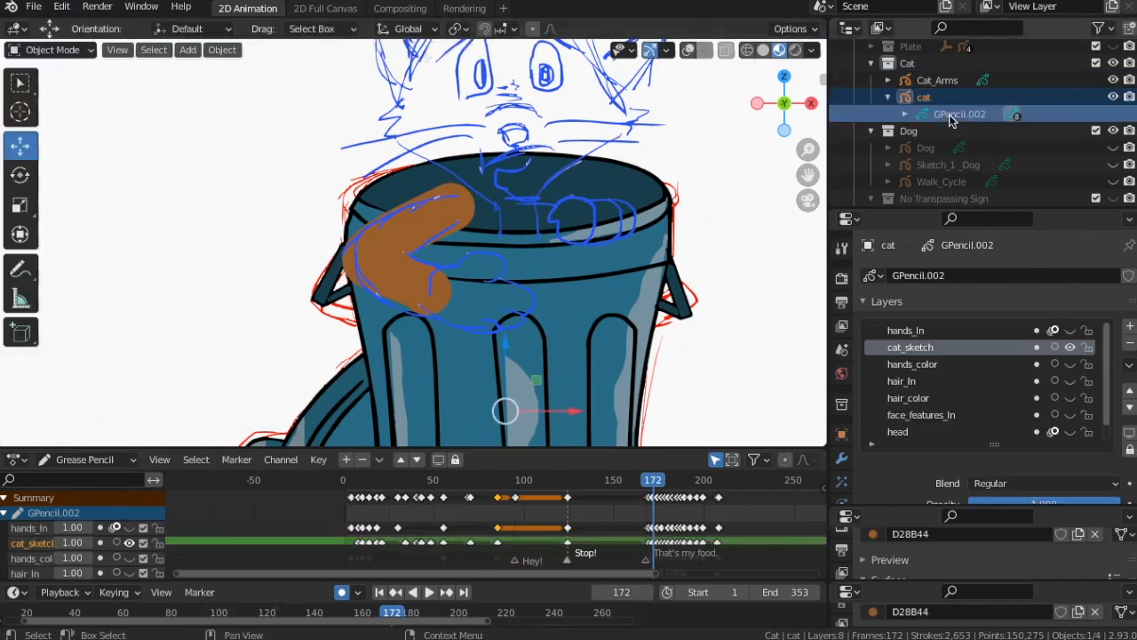
left_click(1131, 367)
left_click(989, 426)
left_click_drag(569, 497, 645, 510)
key("space")
scroll(647, 514, "up", 7)
middle_click_drag(710, 521, 369, 497)
scroll(378, 491, "up", 7)
mouse_move(380, 490)
left_mouse_down()
mouse_move(406, 493)
mouse_move(374, 493)
left_mouse_up()
In Draw mode on Cat_Arms, draw the folded arm at frame 168 and bend the curve behind the cat's hand.
left_click(937, 80)
left_click(53, 50)
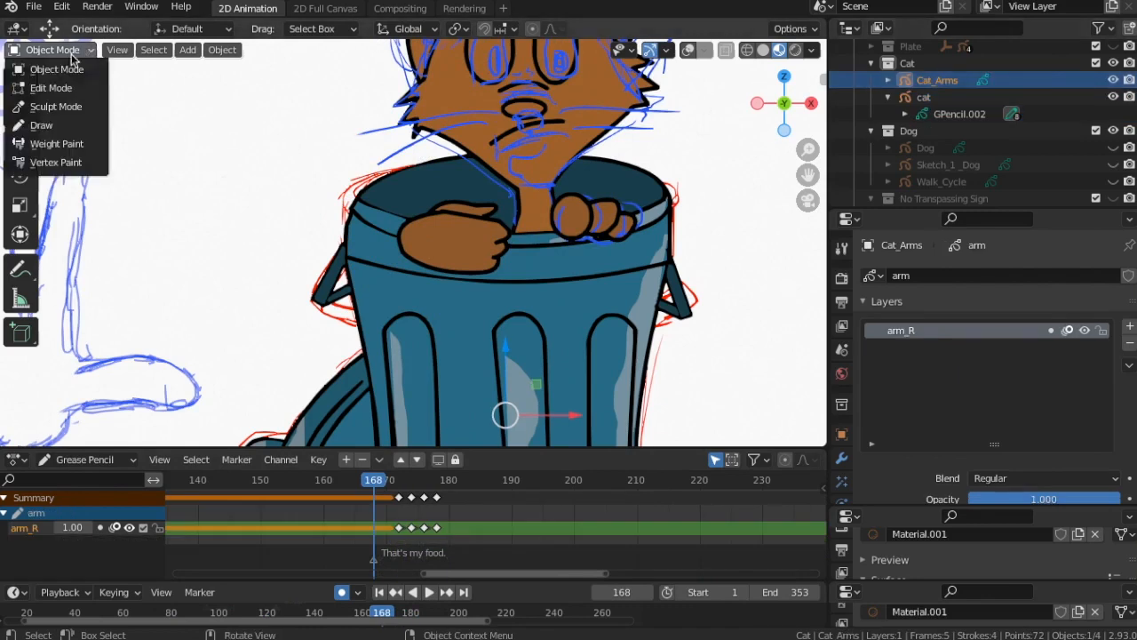
left_click(51, 126)
mouse_move(514, 227)
left_mouse_down()
mouse_move(368, 163)
mouse_move(368, 213)
mouse_move(410, 204)
mouse_move(366, 216)
mouse_move(482, 201)
mouse_move(495, 217)
left_mouse_up()
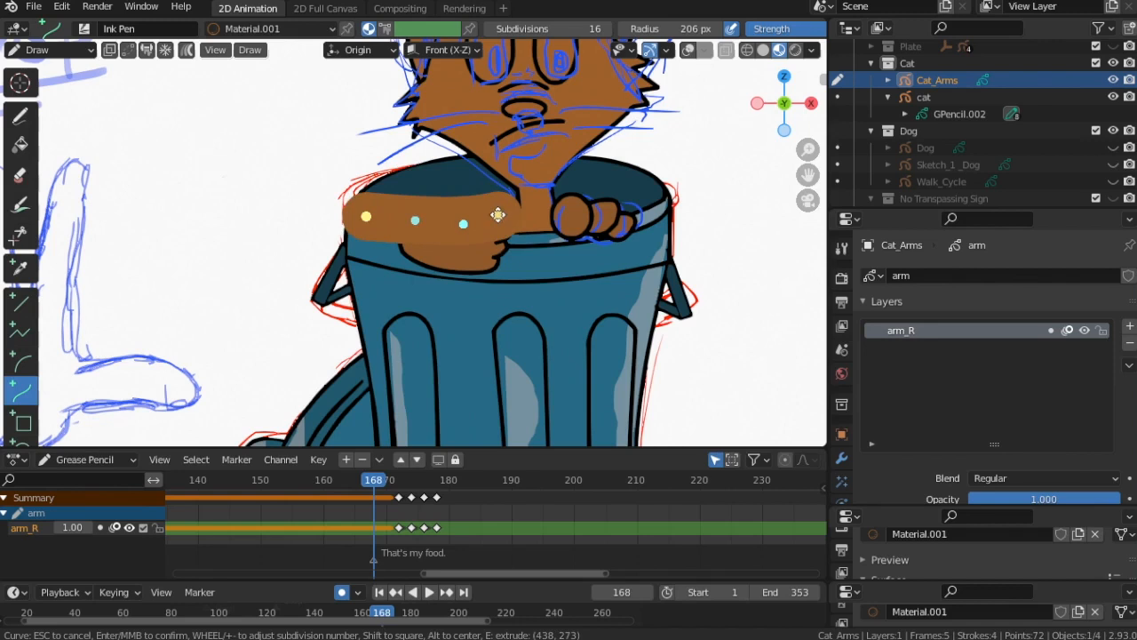
key("Return")
mouse_move(404, 234)
left_mouse_down()
mouse_move(361, 189)
mouse_move(359, 228)
left_mouse_up()
left_click_drag(361, 189, 495, 221)
left_click_drag(377, 210, 385, 189)
left_click_drag(495, 223, 504, 208)
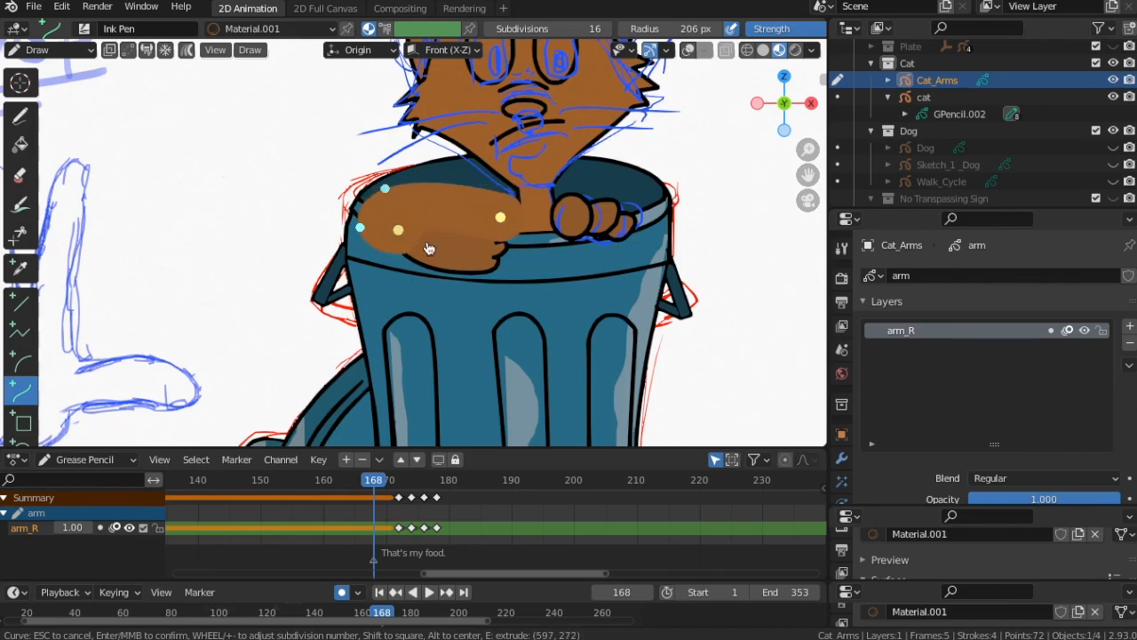
key("Return")
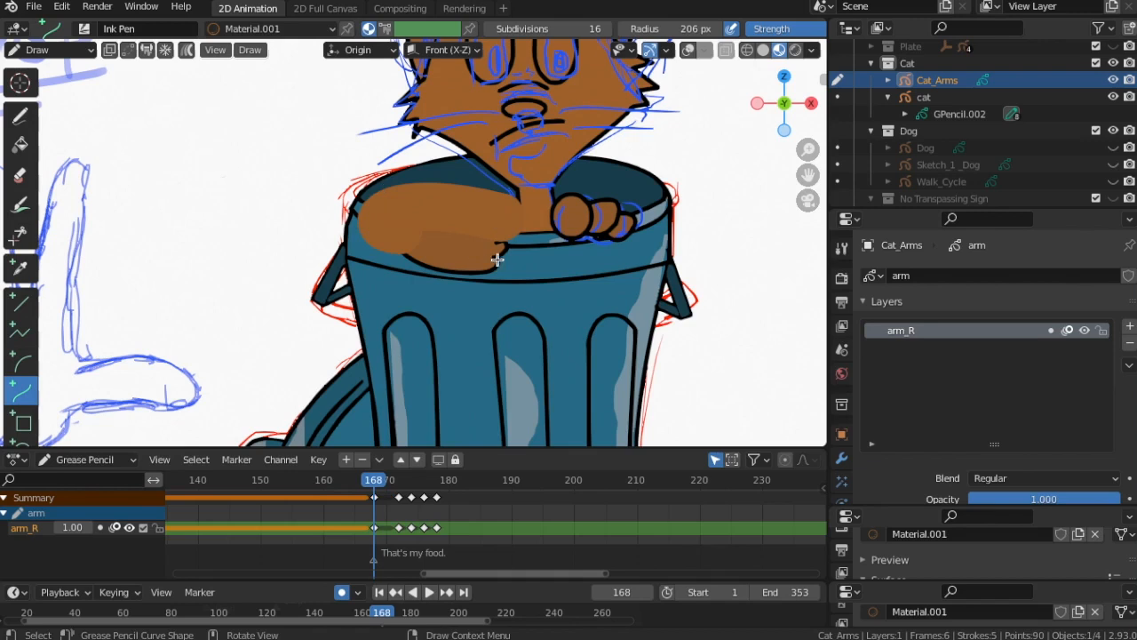
In Object Mode, shift Cat_Arms back along Y from a side view so it sits behind the hands, and restore the front view.
left_click(50, 49)
left_click(45, 64)
scroll(528, 234, "down", 5)
mouse_move(527, 233)
middle_mouse_down()
mouse_move(371, 246)
mouse_move(253, 132)
middle_mouse_up()
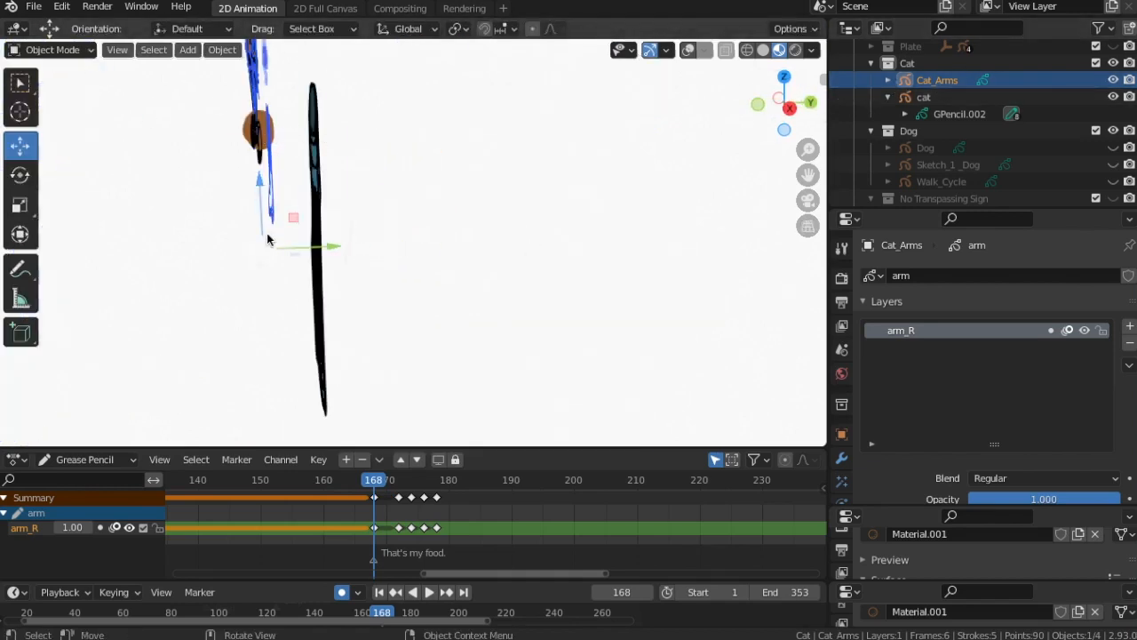
left_click_drag(332, 247, 358, 251)
key("ctrl+z")
key("KP_1")
Delete the arm_R keyframe at frame 178.
mouse_move(397, 486)
left_mouse_down()
mouse_move(437, 492)
mouse_move(426, 500)
mouse_move(437, 504)
mouse_move(451, 487)
mouse_move(437, 497)
left_mouse_up()
left_click(435, 499)
key("x")
left_click(422, 504)
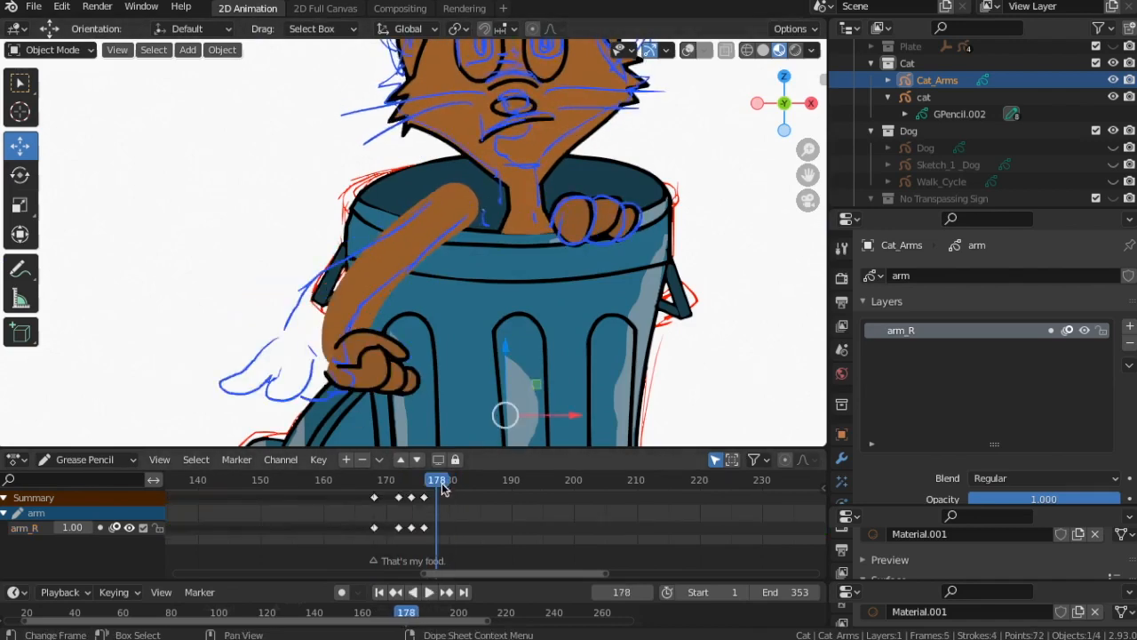
In Draw mode on Cat_Arms at frame 180, draw the arm as a curve from the shoulder to the pointing hand and bend it to the sketch.
key("space")
left_click_drag(453, 491, 448, 491)
left_click(53, 50)
left_click(42, 125)
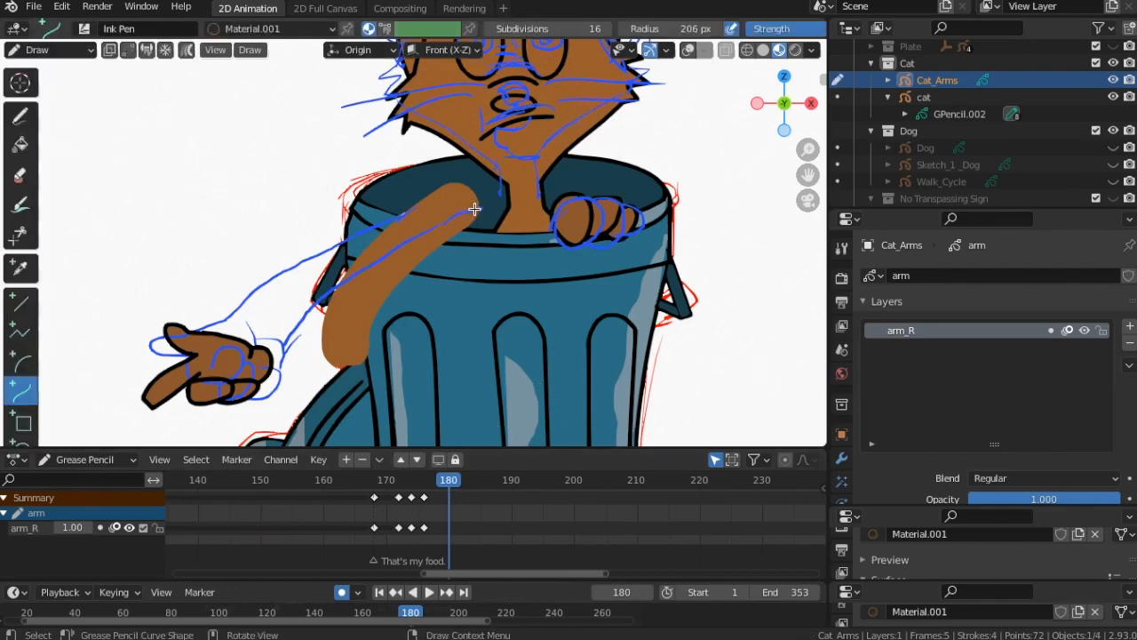
mouse_move(478, 205)
left_mouse_down()
mouse_move(317, 279)
mouse_move(240, 343)
left_mouse_up()
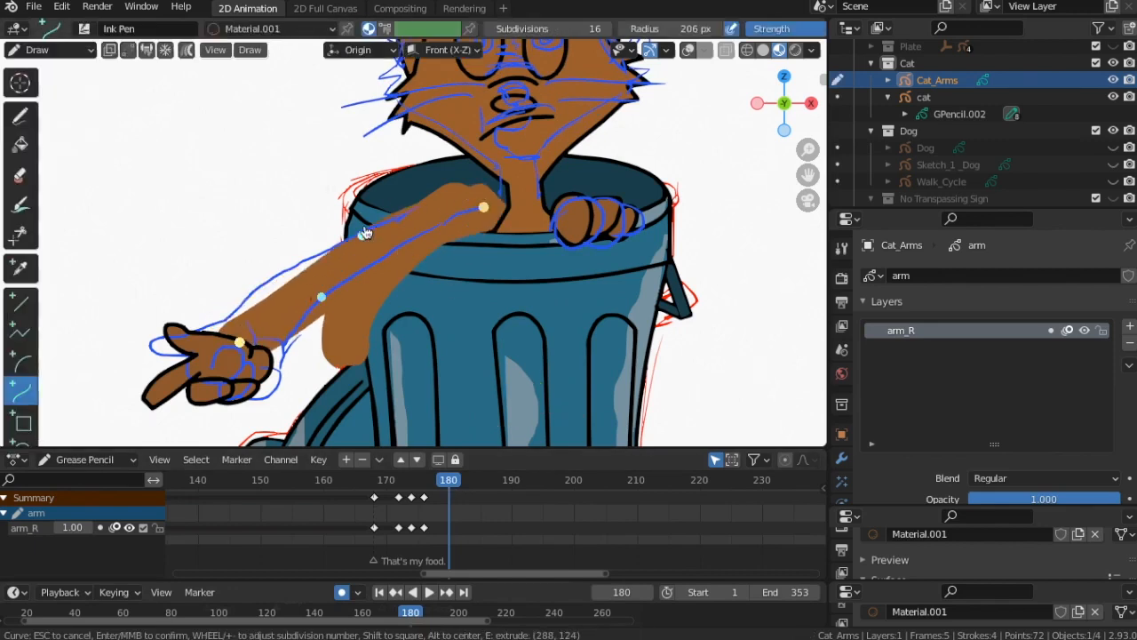
left_click_drag(321, 296, 309, 283)
left_click_drag(363, 235, 361, 243)
left_click_drag(240, 343, 249, 339)
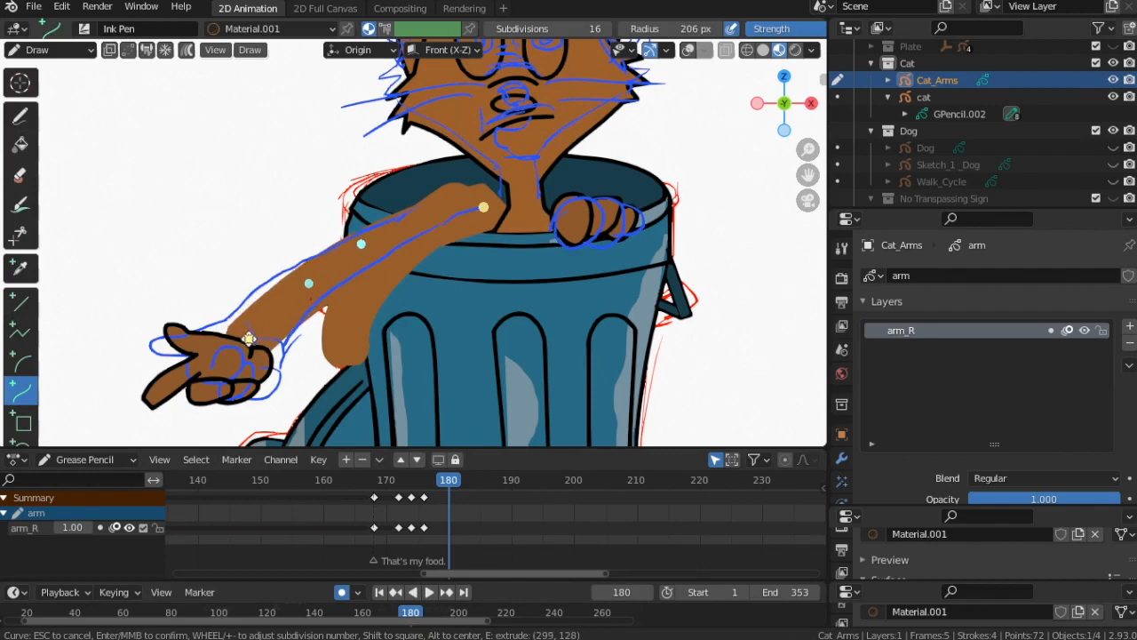
key("Return")
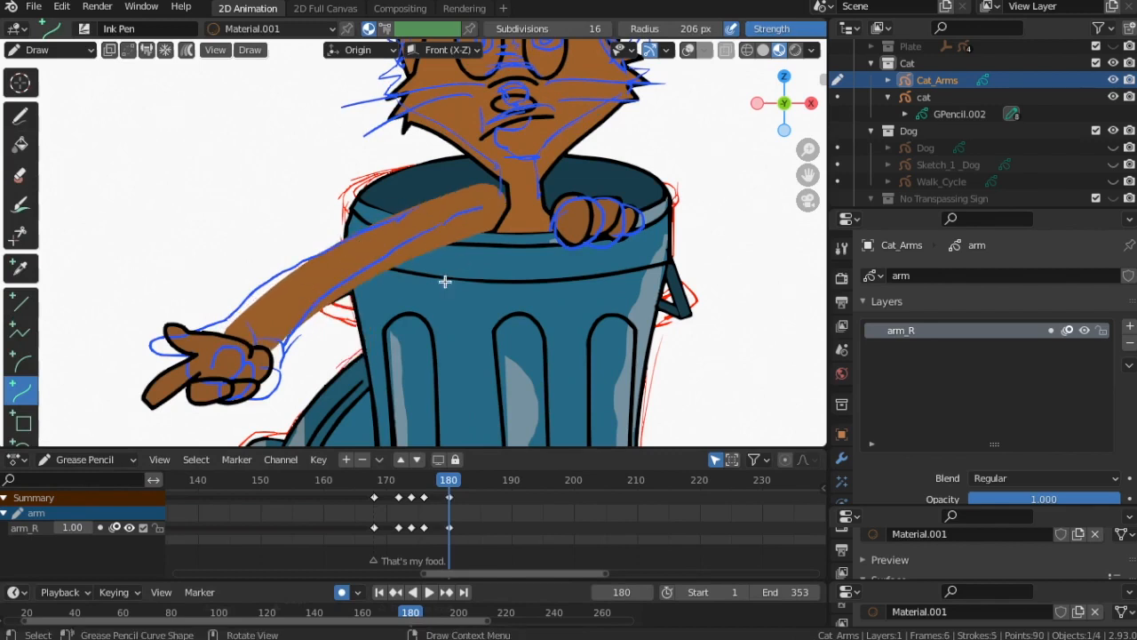
At frame 182, draw the outstretched arm curve from the shoulder to the pointing hand and arch it along the sketch lines.
key("Right")
key("Right")
left_click_drag(499, 203, 192, 314)
left_click_drag(295, 278, 288, 250)
left_click_drag(397, 240, 400, 224)
left_click_drag(498, 204, 493, 207)
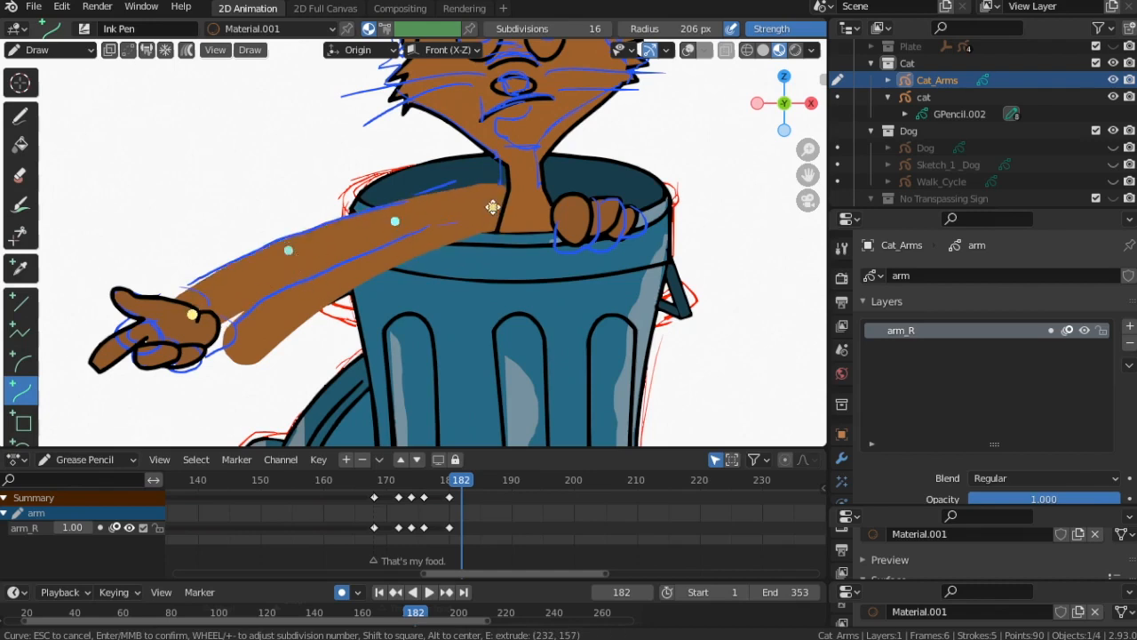
key("Return")
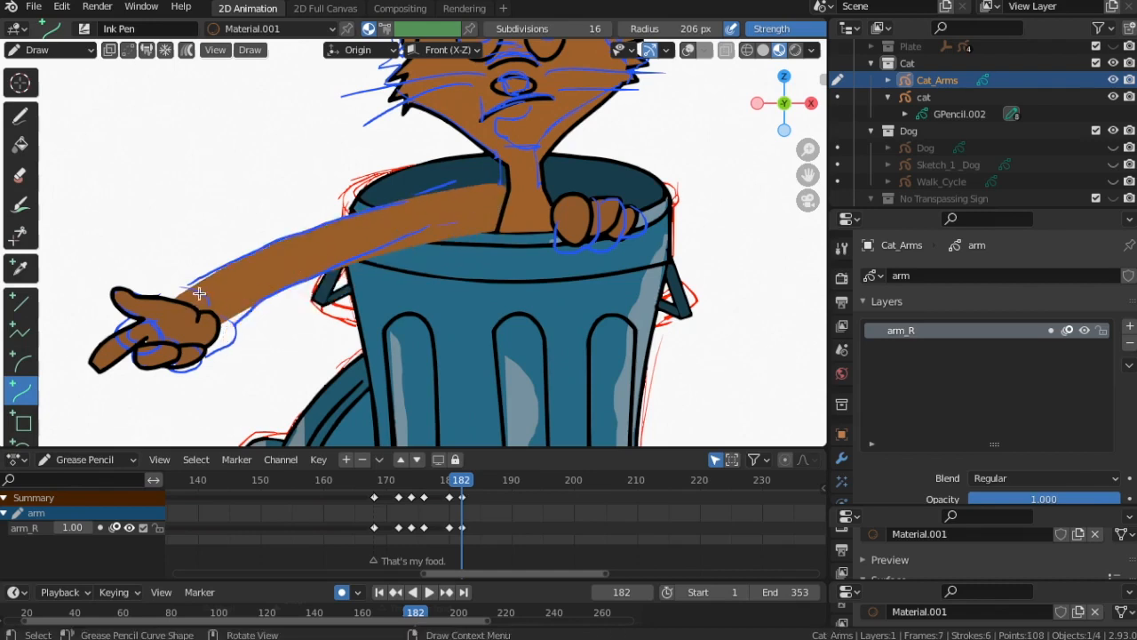
At frame 185, draw the arm curve from the shoulder to the wrist of the raised hand, following the sketch.
scroll(419, 285, "down", 3)
scroll(391, 311, "up", 2)
scroll(422, 297, "down", 1)
key("Right")
key("Right")
key("Right")
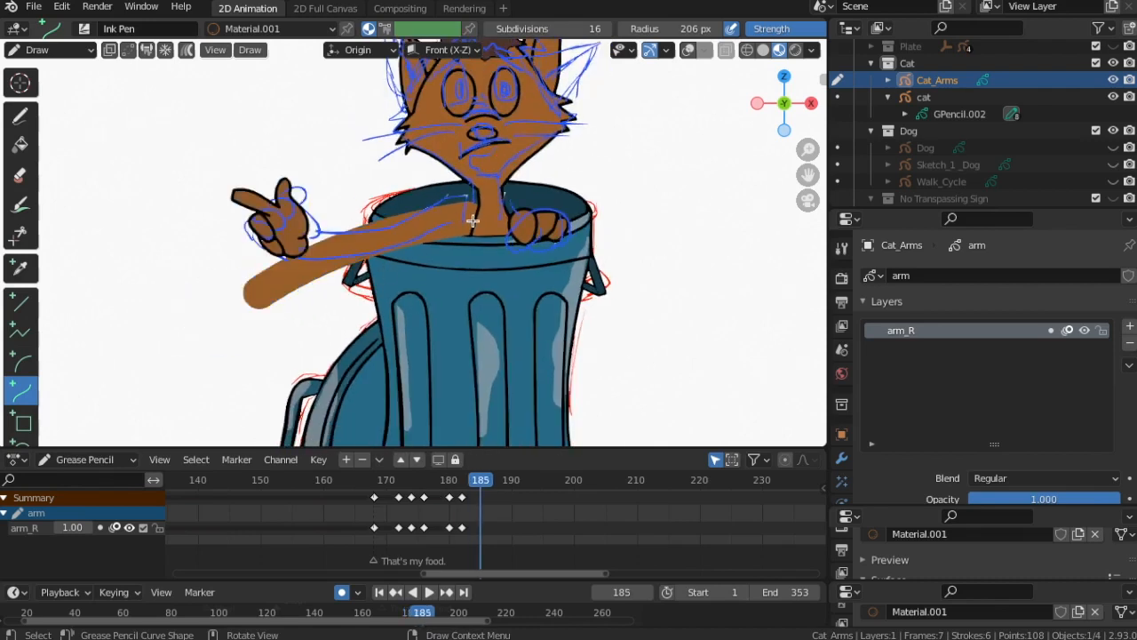
left_click_drag(472, 221, 307, 243)
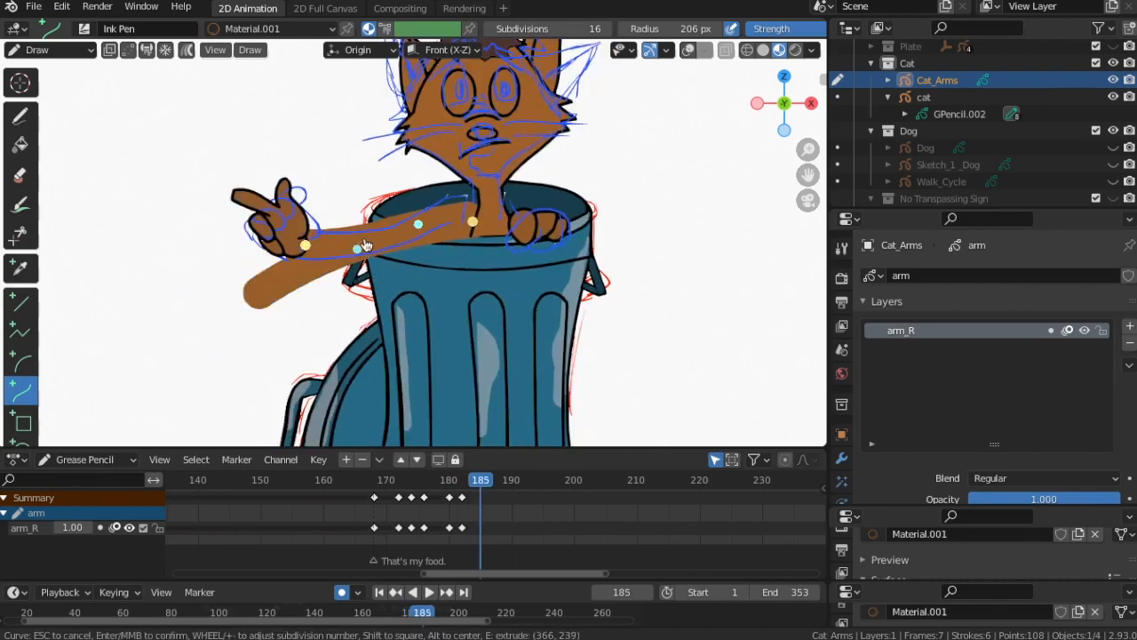
key("Return")
At frame 187, draw the folded arm curve from the shoulder around the elbow to the hand above the can rim.
key("Right")
key("Right")
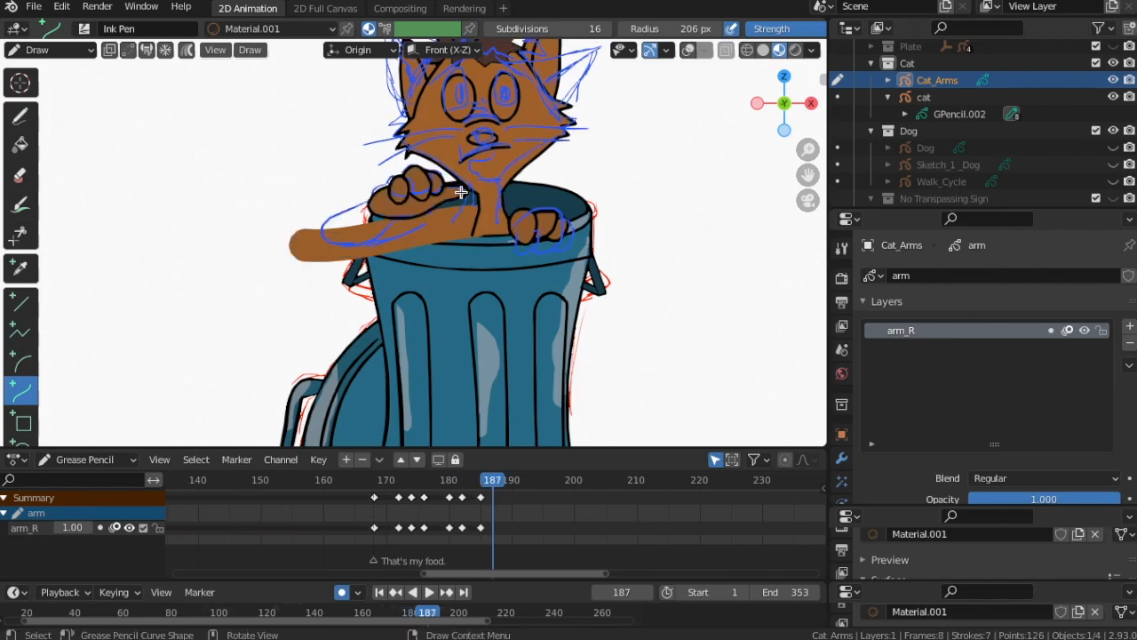
mouse_move(475, 230)
left_mouse_down()
mouse_move(266, 203)
mouse_move(374, 210)
mouse_move(287, 204)
left_mouse_up()
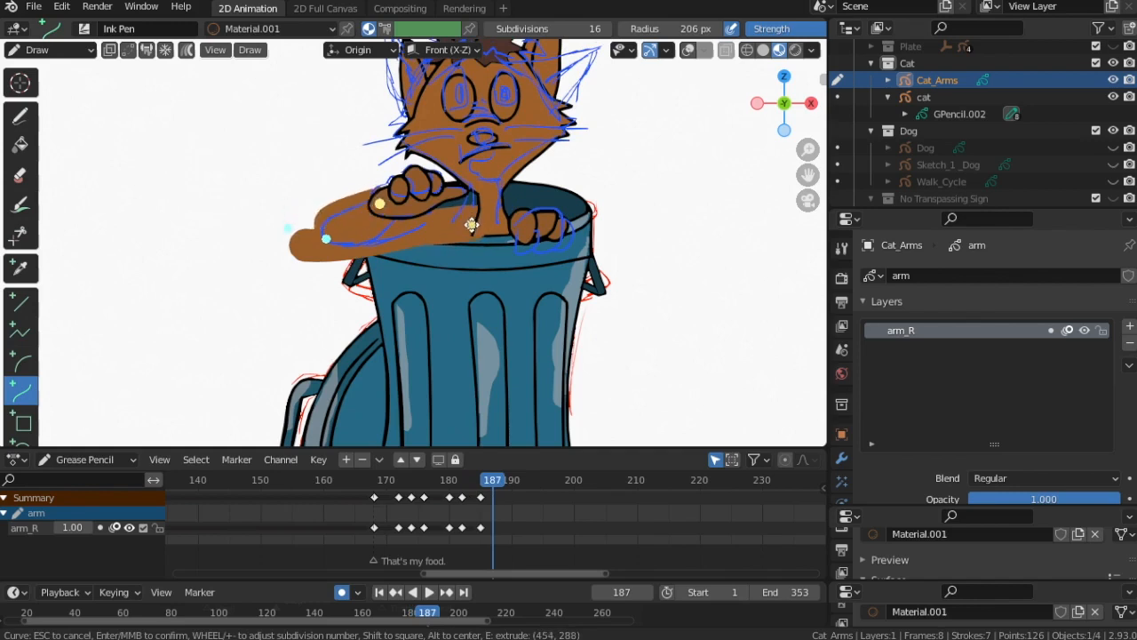
key("Return")
At frame 189, draw the arm curve and pull its end back to the wrist so it folds at the elbow.
key("Right")
key("Right")
mouse_move(465, 227)
left_mouse_down()
mouse_move(354, 234)
mouse_move(245, 213)
left_mouse_up()
left_click_drag(391, 223, 346, 240)
left_click_drag(244, 213, 366, 204)
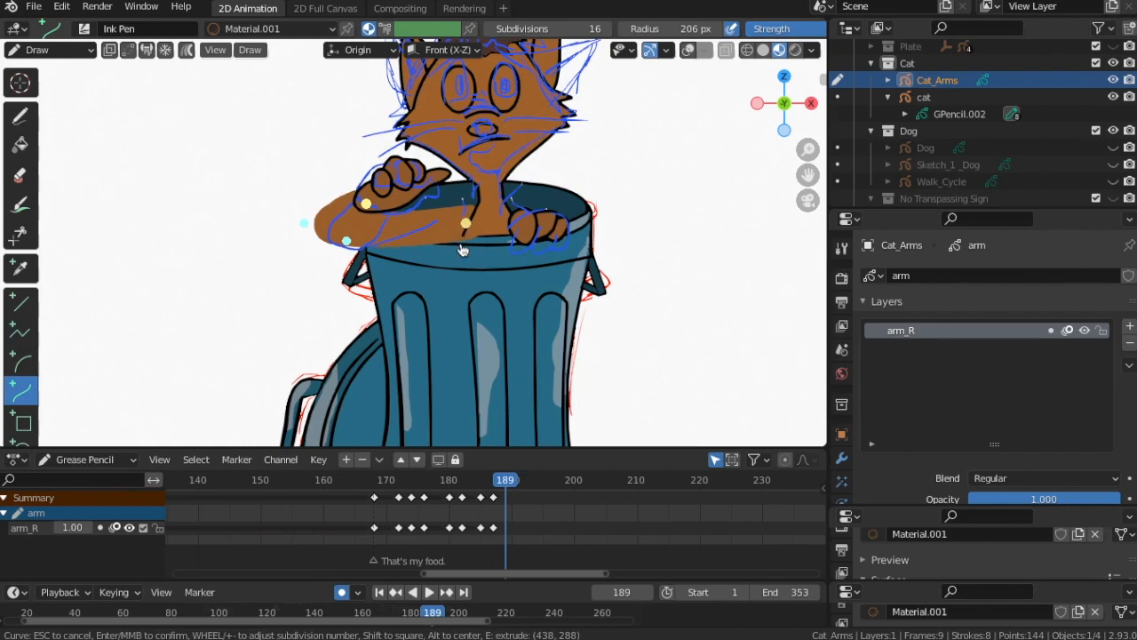
key("Return")
At frame 192, draw the folded arm curve from the shoulder up to the raised hand.
key("Right")
key("Right")
key("Right")
mouse_move(469, 221)
left_mouse_down()
mouse_move(246, 214)
mouse_move(335, 189)
left_mouse_up()
key("Return")
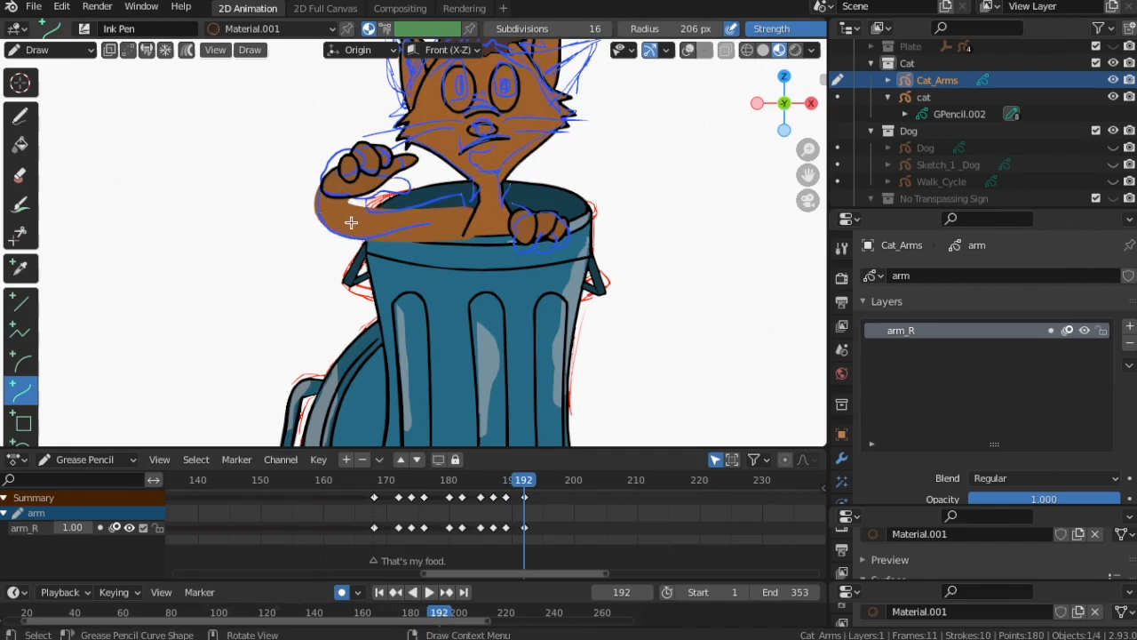
At frame 196, draw the arm curve, bend it at the elbow and bring its end back to the hand.
key("Right")
key("Right")
key("Right")
key("Right")
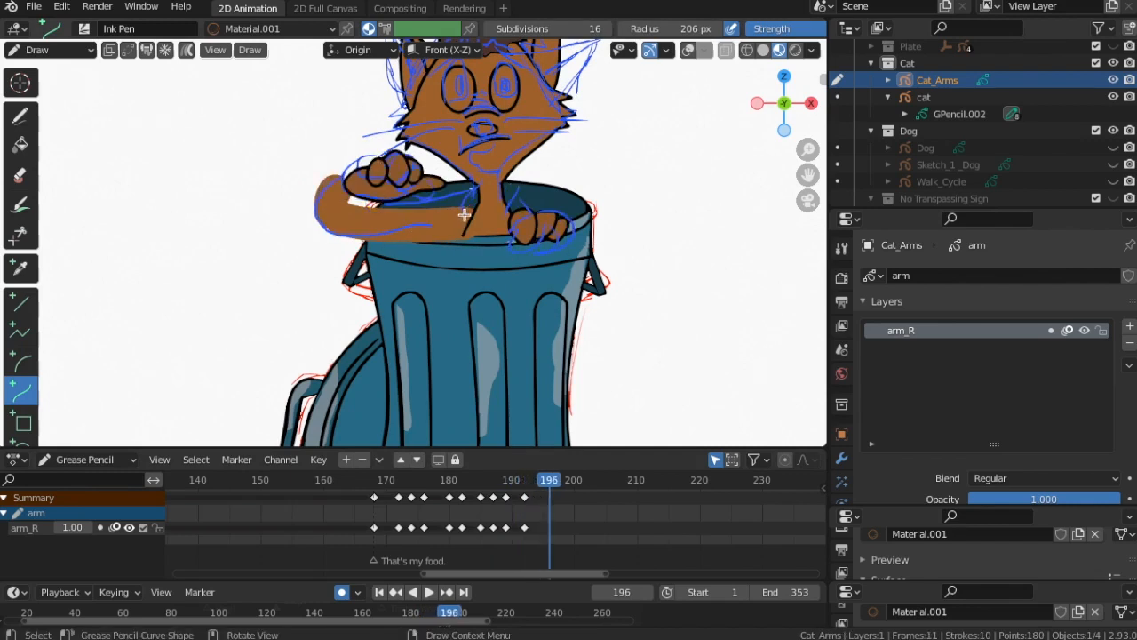
left_click_drag(463, 213, 198, 208)
mouse_move(375, 211)
left_mouse_down()
mouse_move(332, 223)
mouse_move(341, 232)
left_mouse_up()
mouse_move(198, 208)
left_mouse_down()
mouse_move(254, 152)
mouse_move(350, 185)
left_mouse_up()
key("Return")
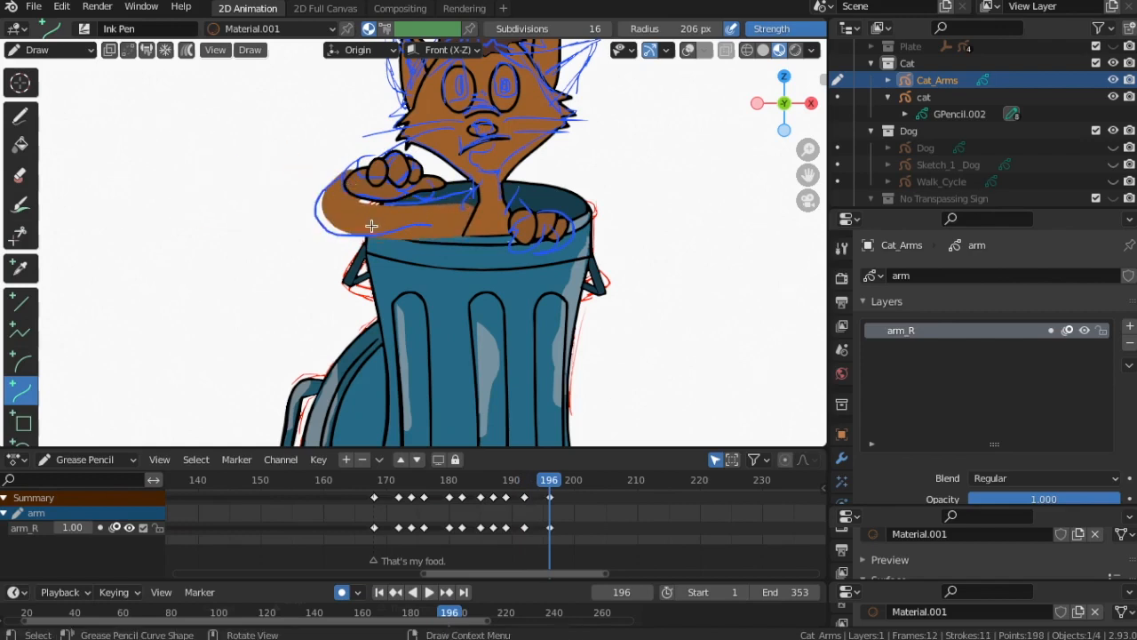
At frame 199, draw the arm curve and shape its bend and end to connect the shoulder to the hand.
key("Right")
key("Right")
key("Right")
left_click(424, 229)
left_click_drag(425, 229, 237, 175)
left_click_drag(390, 209, 352, 223)
left_click_drag(238, 175, 374, 192)
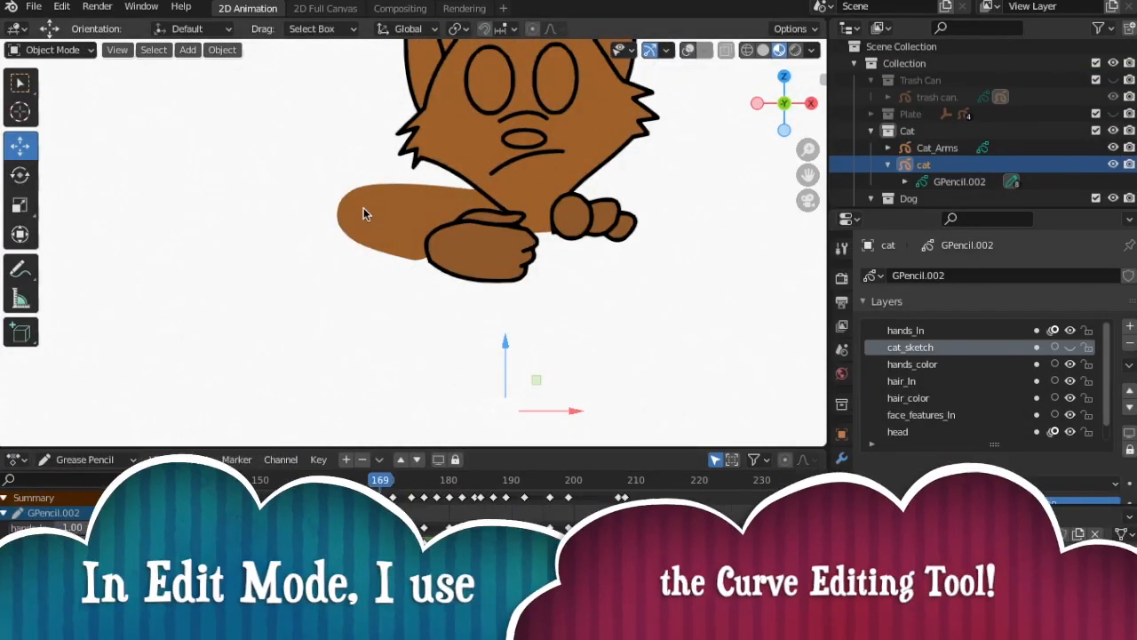
Select Cat_Arms, enter Edit Mode, and move and rotate the arm stroke at frame 169.
left_click(86, 55)
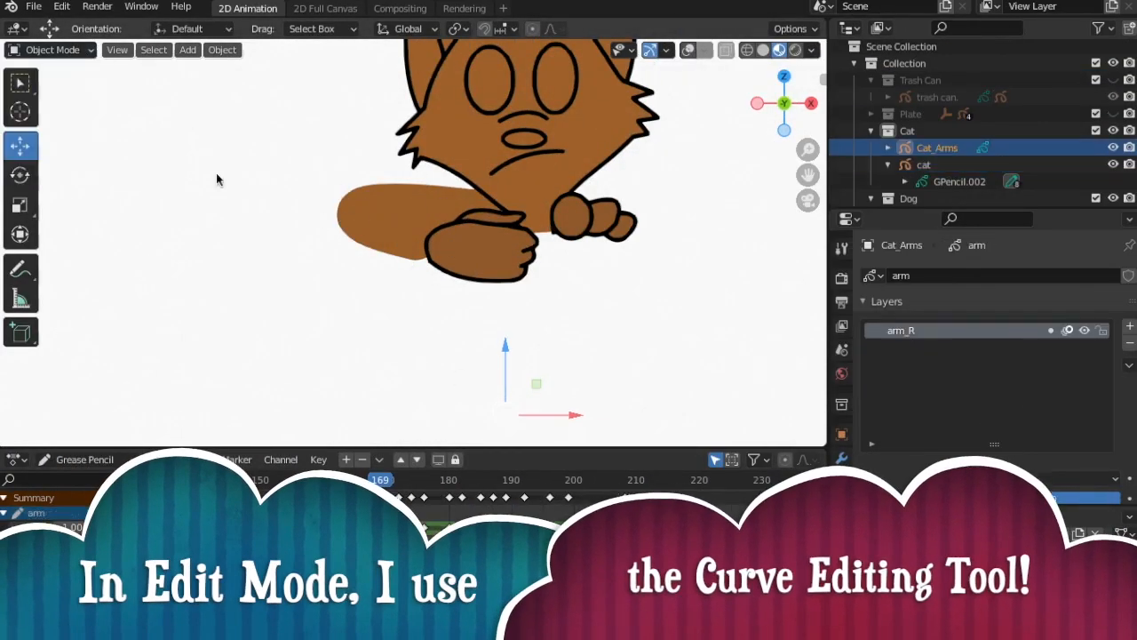
left_click(54, 50)
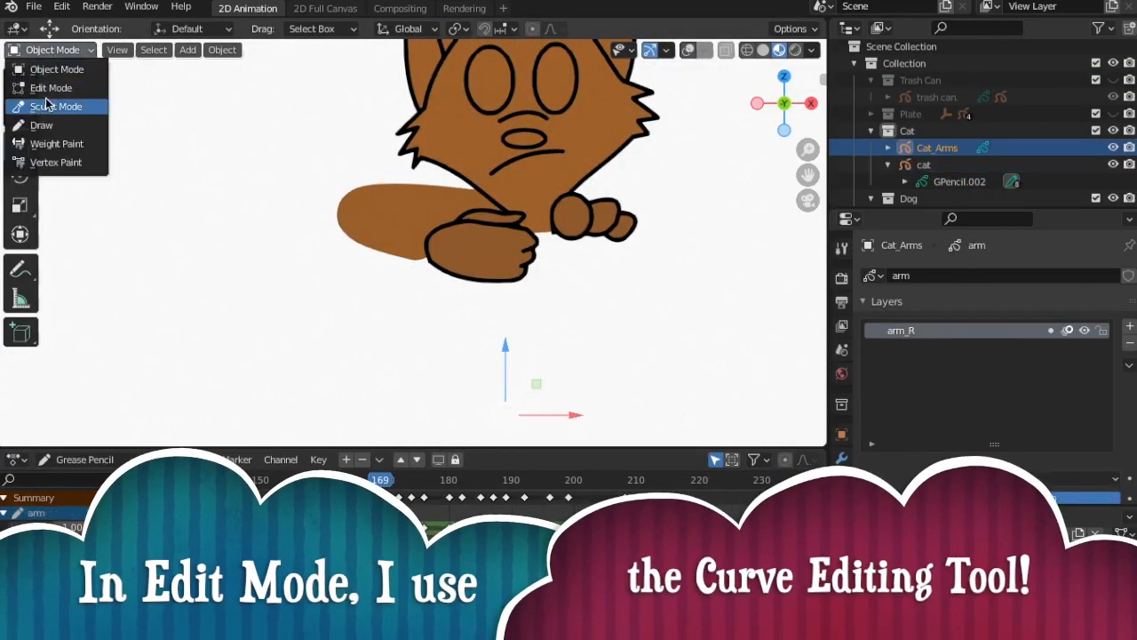
left_click(40, 85)
mouse_move(405, 207)
left_mouse_down()
mouse_move(402, 235)
mouse_move(409, 186)
left_mouse_up()
key("r")
left_click(455, 311)
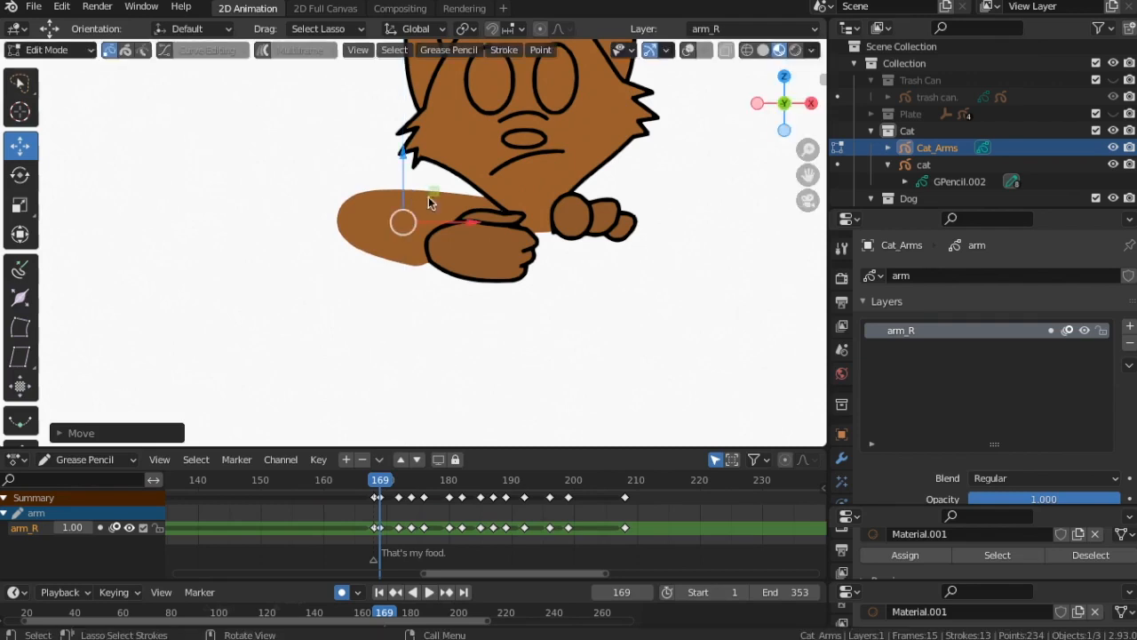
Turn on Curve Editing and the viewport overlays, and adjust the arm's shoulder and wrist curve points at frame 169.
left_click(164, 51)
left_click(689, 51)
left_click(514, 224)
left_click_drag(514, 164, 513, 166)
key("r")
left_click(444, 286)
left_click_drag(408, 248, 437, 249)
At frame 171, move the arm's wrist, elbow and shoulder curve points so the arm joins the lowered hand to the body.
key("Right")
key("Right")
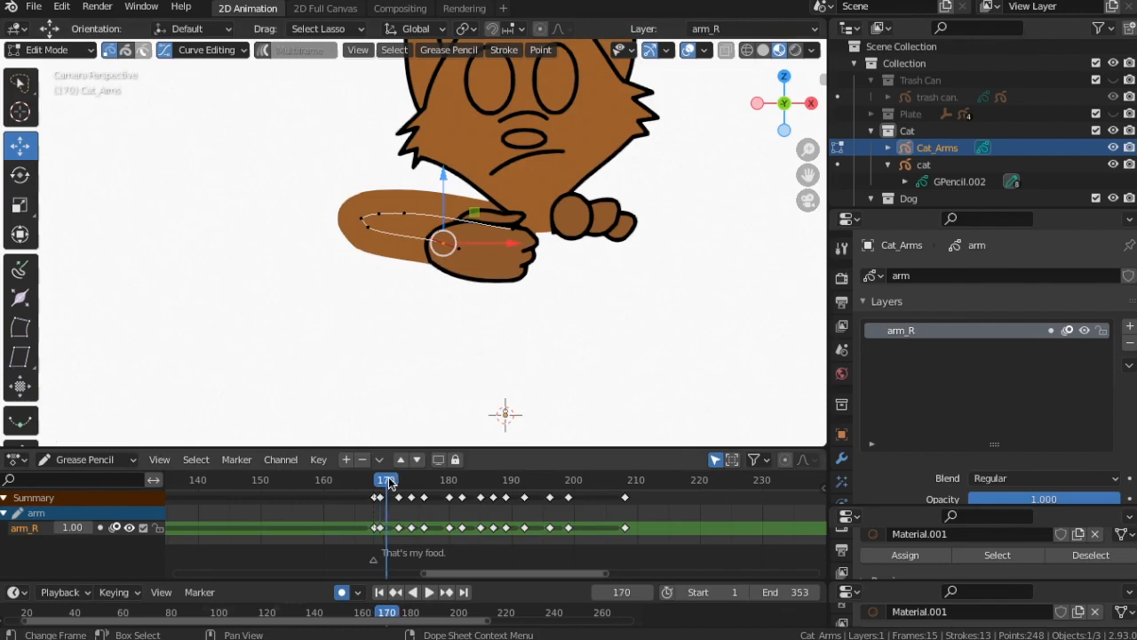
key("g")
left_click(440, 299)
left_click(369, 229)
key("g")
left_click(433, 266)
left_click(509, 230)
key("g")
left_click(506, 241)
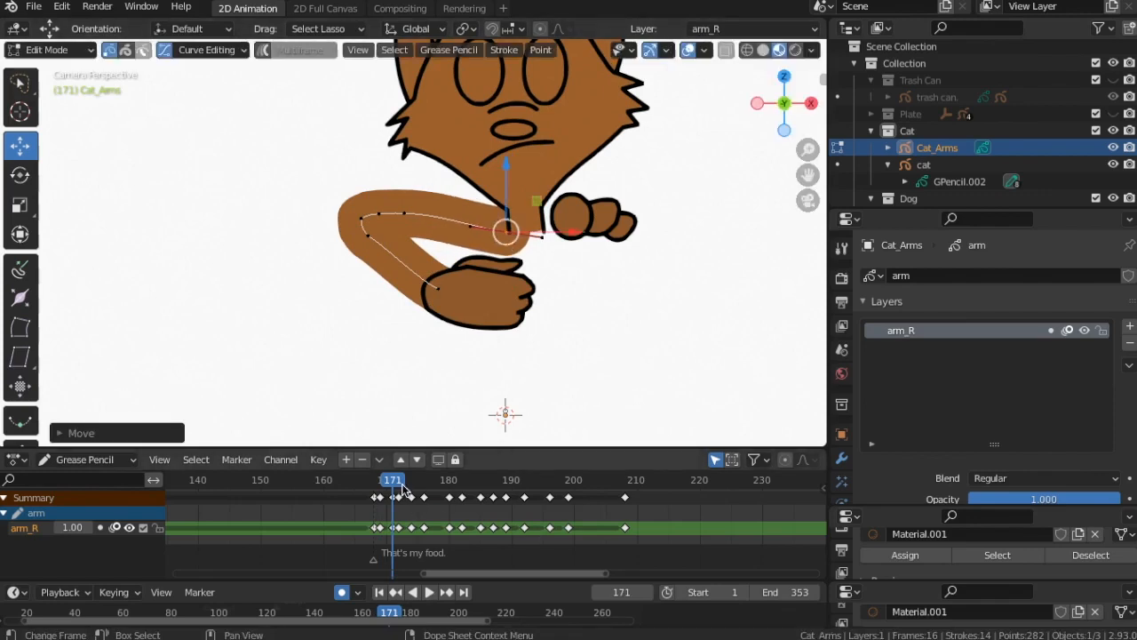
At frame 172, move the shoulder curve point to the cat's body and tuck the wrist point behind the hand.
left_click(400, 483)
key("a")
key("g")
left_click(493, 246)
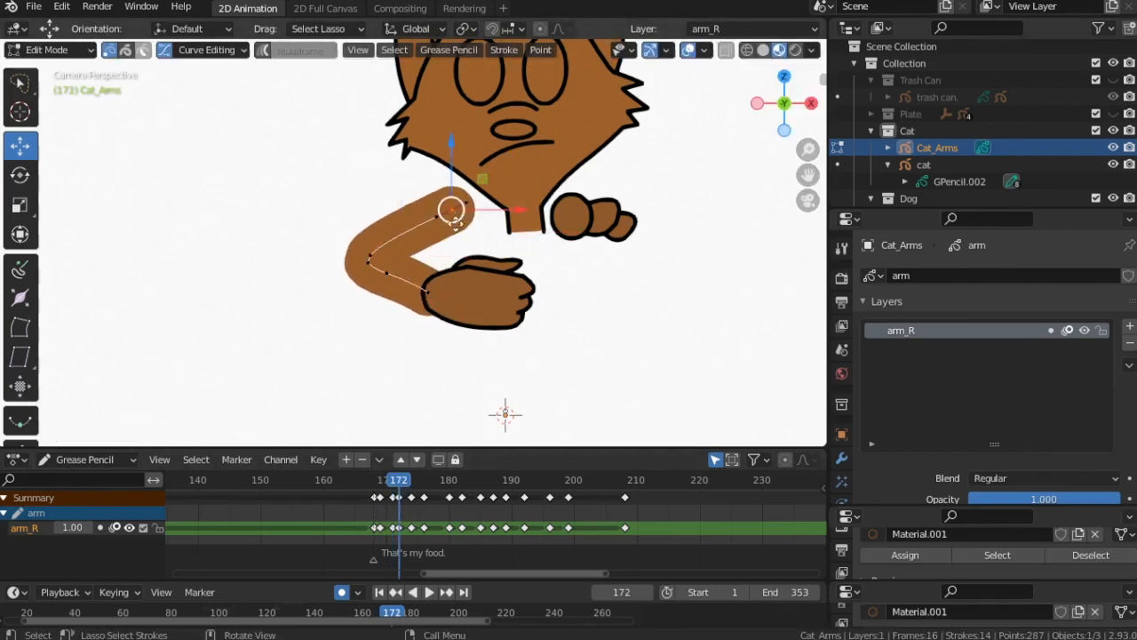
key("g")
left_click(491, 229)
left_click(429, 293)
key("g")
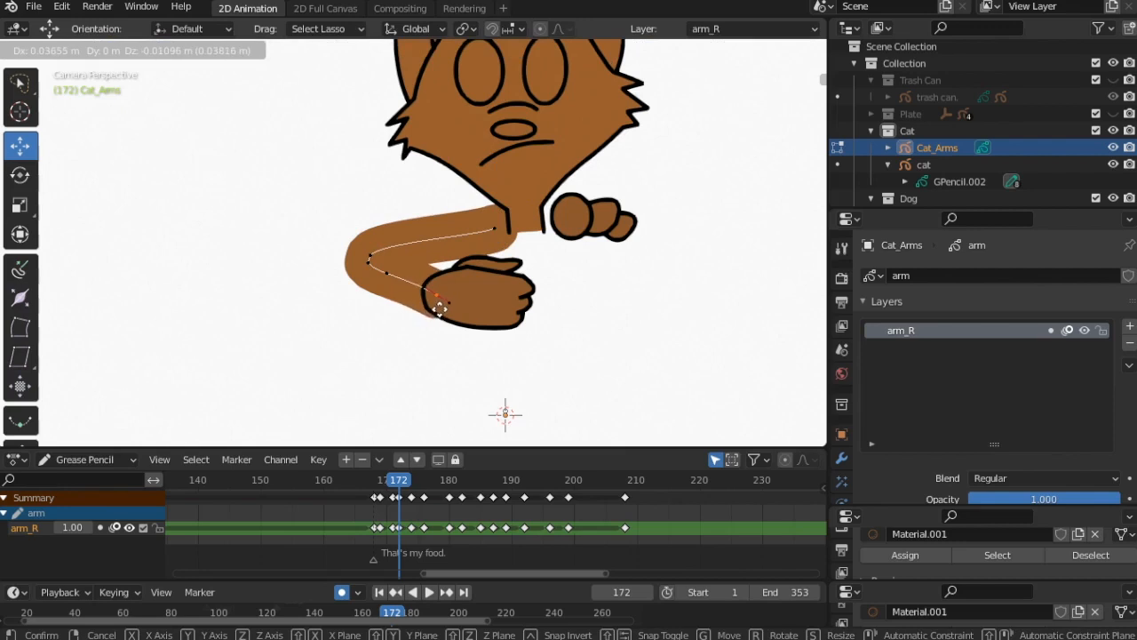
left_click(436, 294)
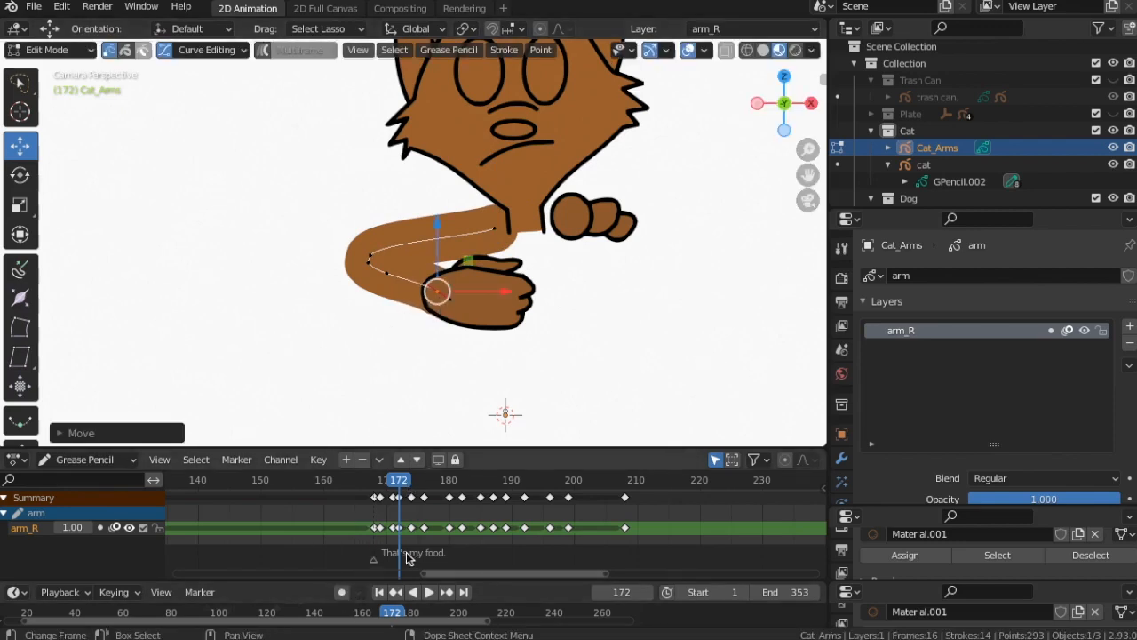
At frame 174, move the shoulder curve point to the base of the neck and rotate its handles to smooth the arm.
left_click(411, 480)
left_click(451, 206)
key("g")
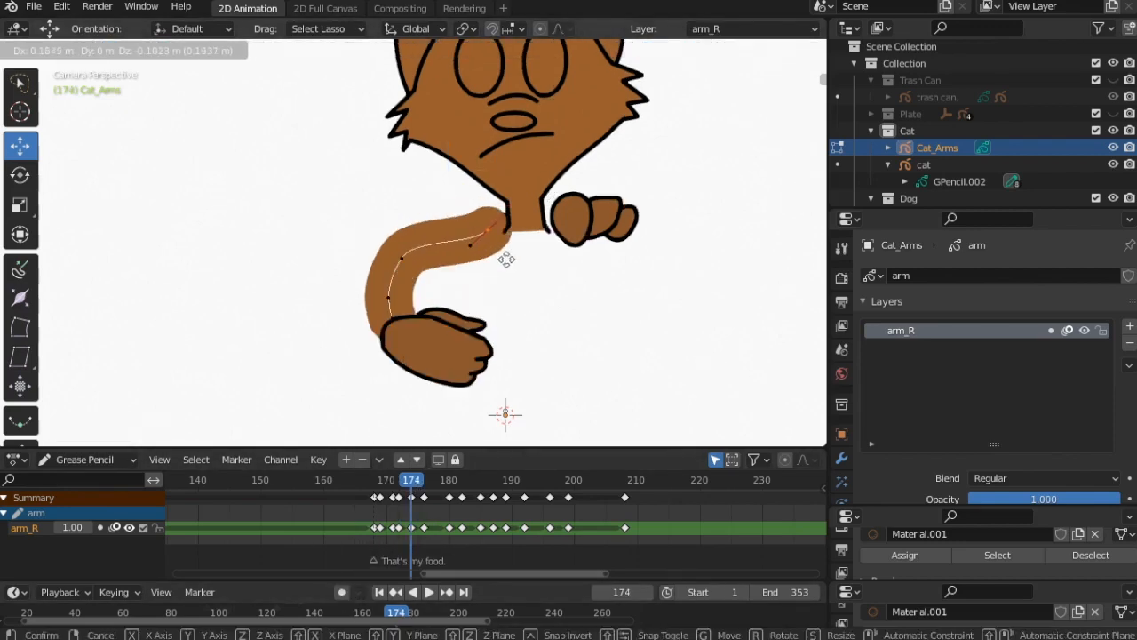
left_click(500, 229)
key("r")
left_click(507, 257)
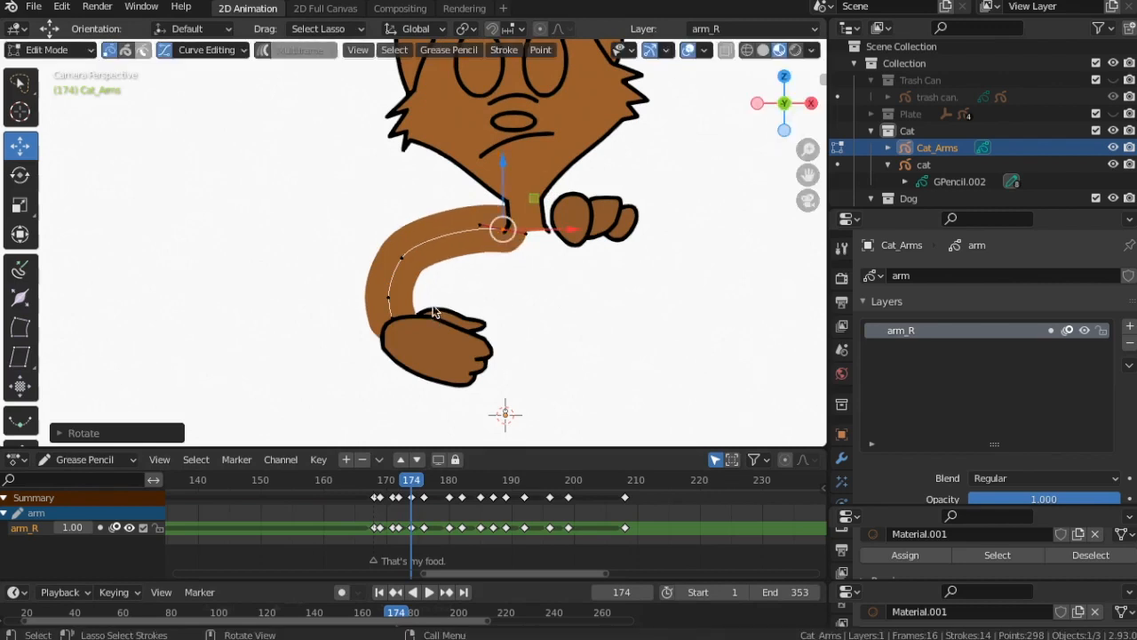
At frame 176, move the shoulder curve point to the base of the neck and rotate its handles.
left_click(424, 480)
left_click(459, 202)
left_click(456, 209)
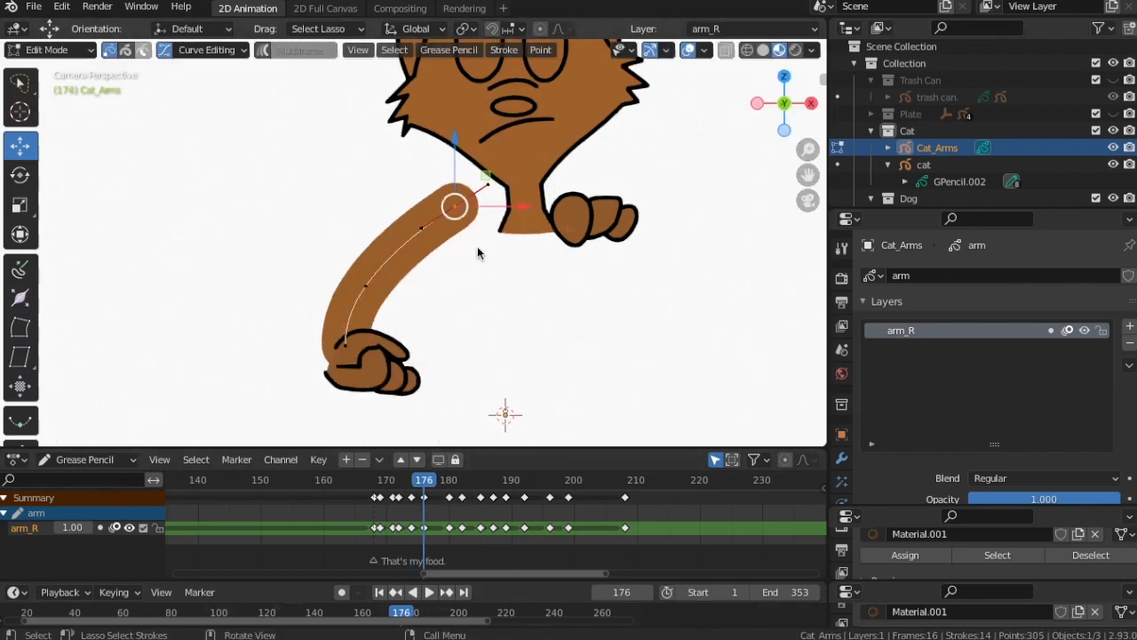
key("g")
left_click(531, 269)
key("r")
left_click(369, 318)
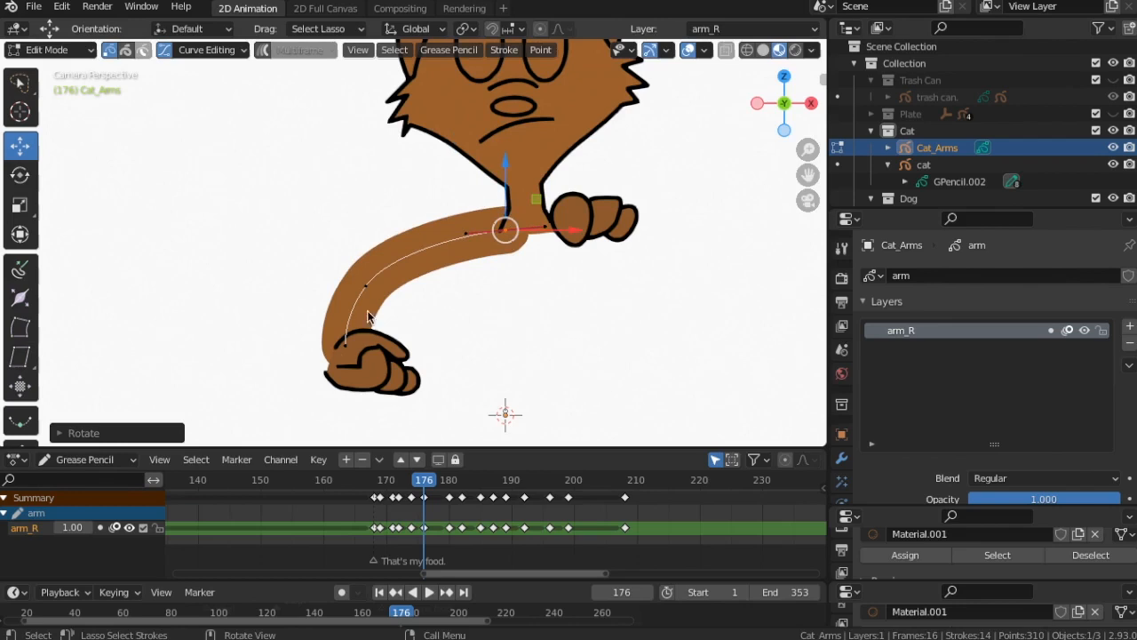
Reposition the arm's wrist curve point behind the hand at frame 176.
left_click(347, 344)
key("r")
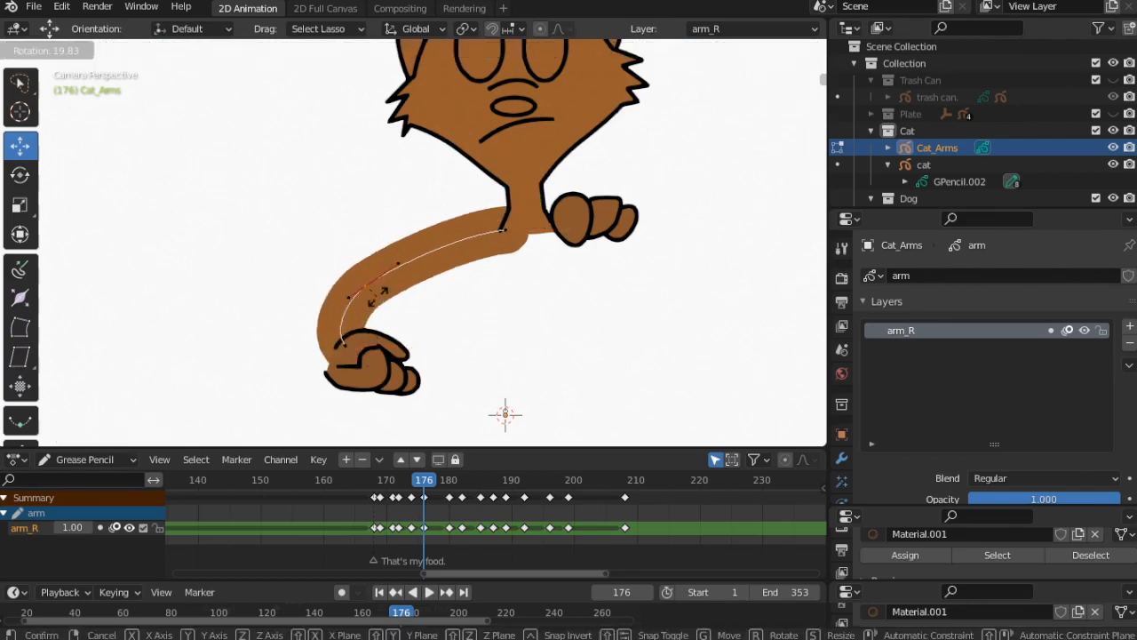
left_click(366, 289)
key("g")
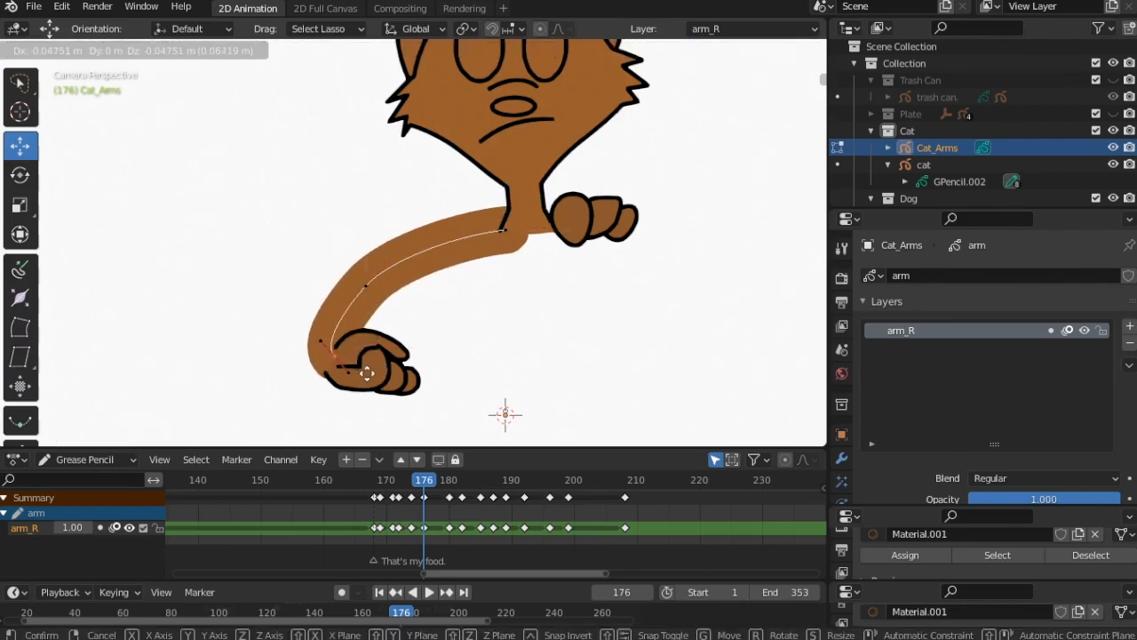
left_click(367, 373)
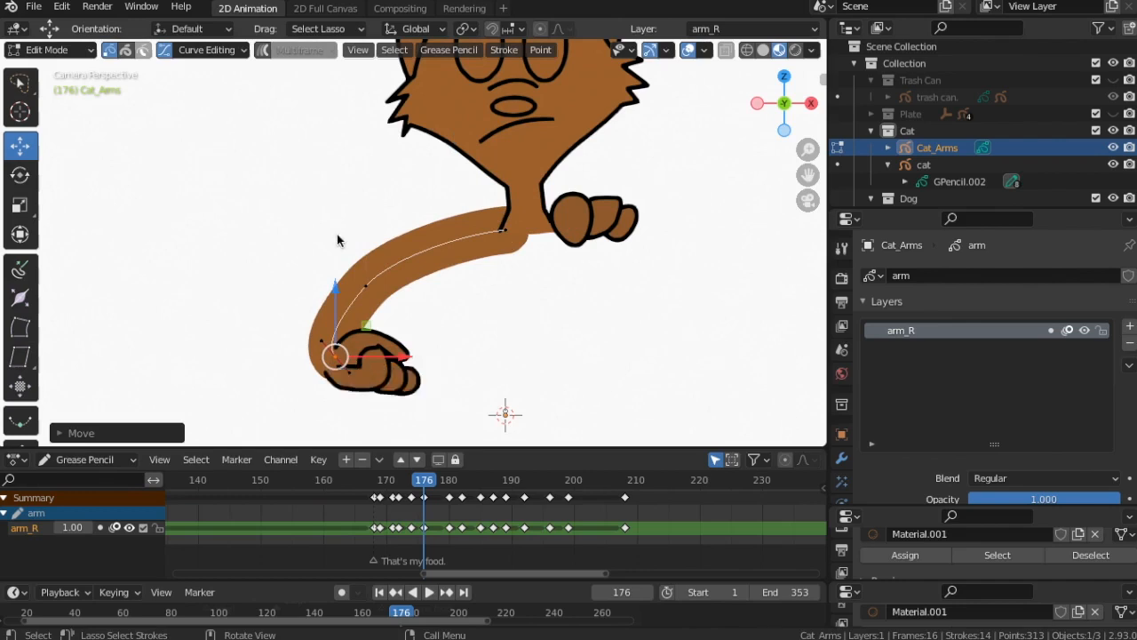
Move the arm's shoulder curve point to the base of the neck at frames 180 and 182.
left_click(450, 481)
left_click(485, 215)
key("g")
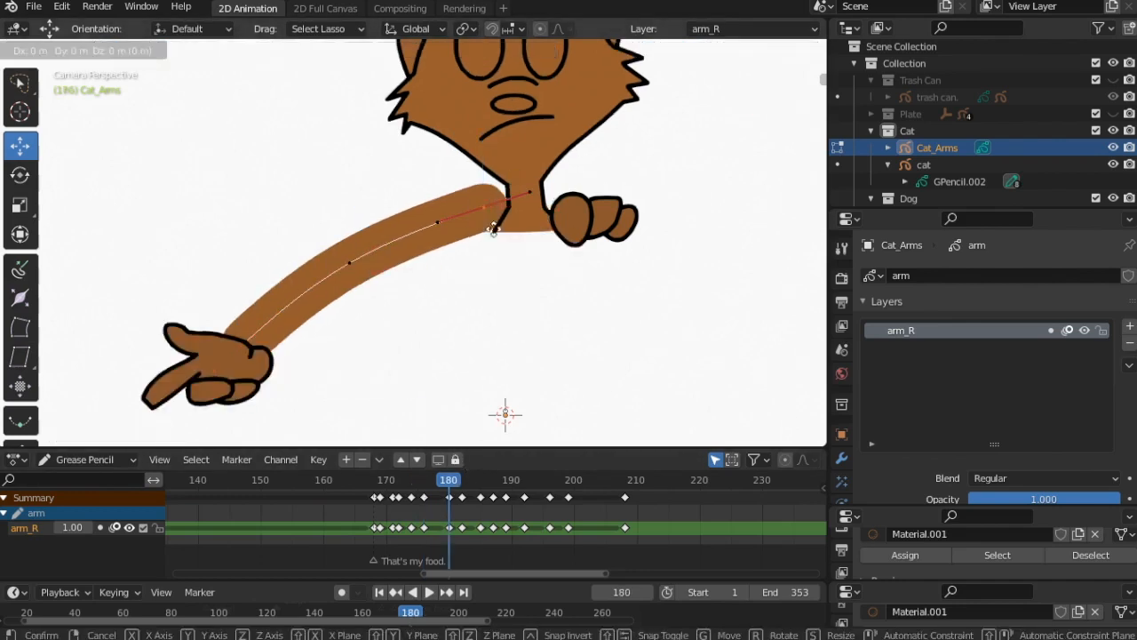
left_click(504, 252)
key("Up")
left_click(497, 214)
key("g")
left_click(507, 257)
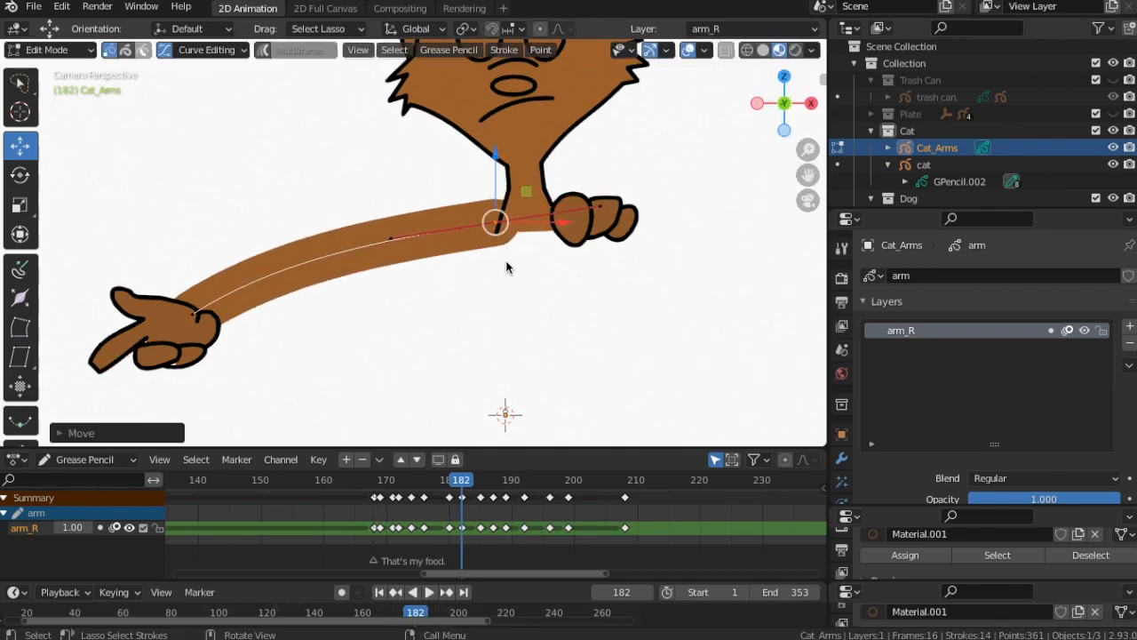
At frame 185, lower the shoulder curve point to the base of the neck and shift the wrist point.
key("Up")
left_click(500, 220)
key("g")
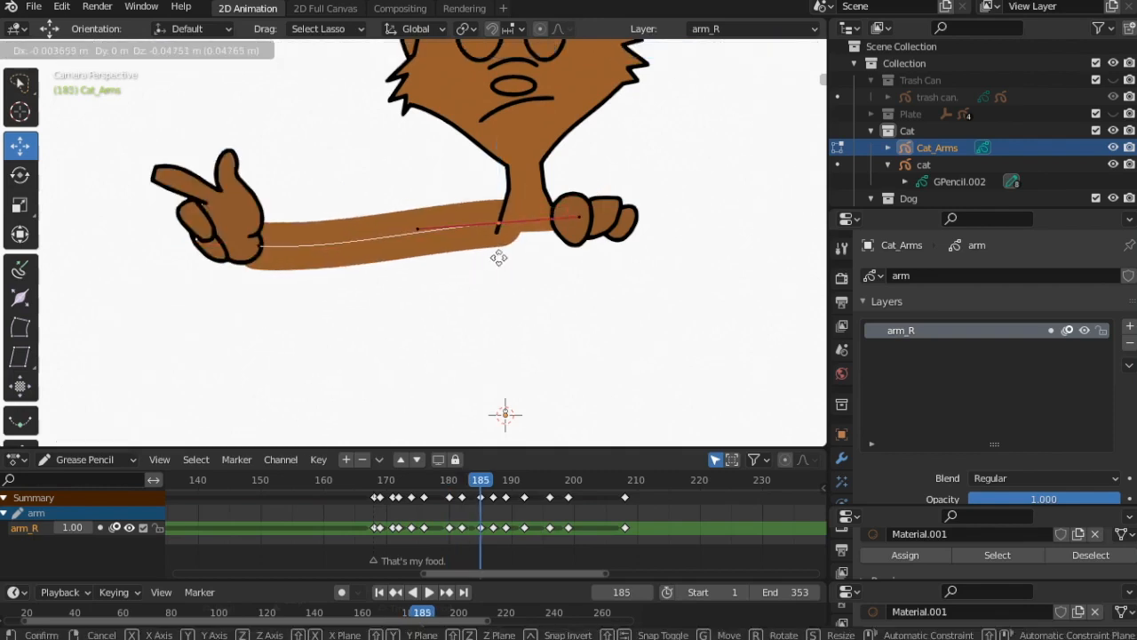
left_click(500, 259)
left_click(255, 247)
key("g")
left_click(272, 263)
Move the arm's shoulder curve point to the base of the neck at frames 187 and 189.
key("Up")
left_click(499, 216)
left_click(497, 215)
key("g")
left_click(522, 272)
key("Up")
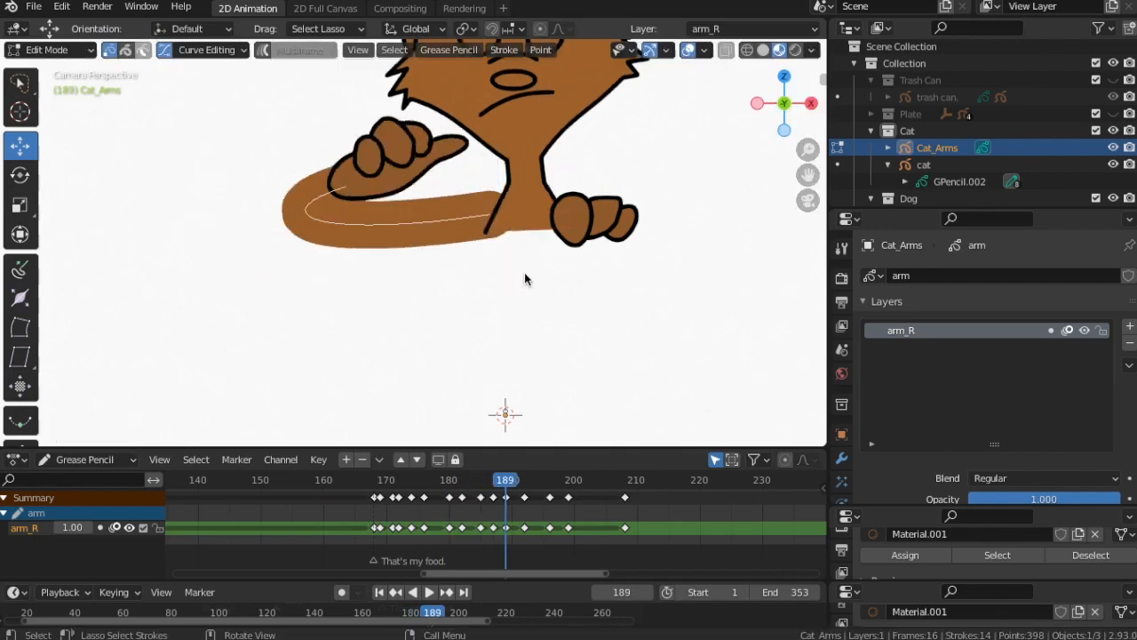
left_click(491, 216)
key("g")
left_click(504, 256)
Move the arm's shoulder curve point to the base of the neck at frame 192.
key("Up")
left_click(490, 230)
key("g")
left_click(505, 247)
At frame 196, lower the shoulder curve point to the base of the neck and shift the wrist point by the hand.
key("Up")
left_click(484, 213)
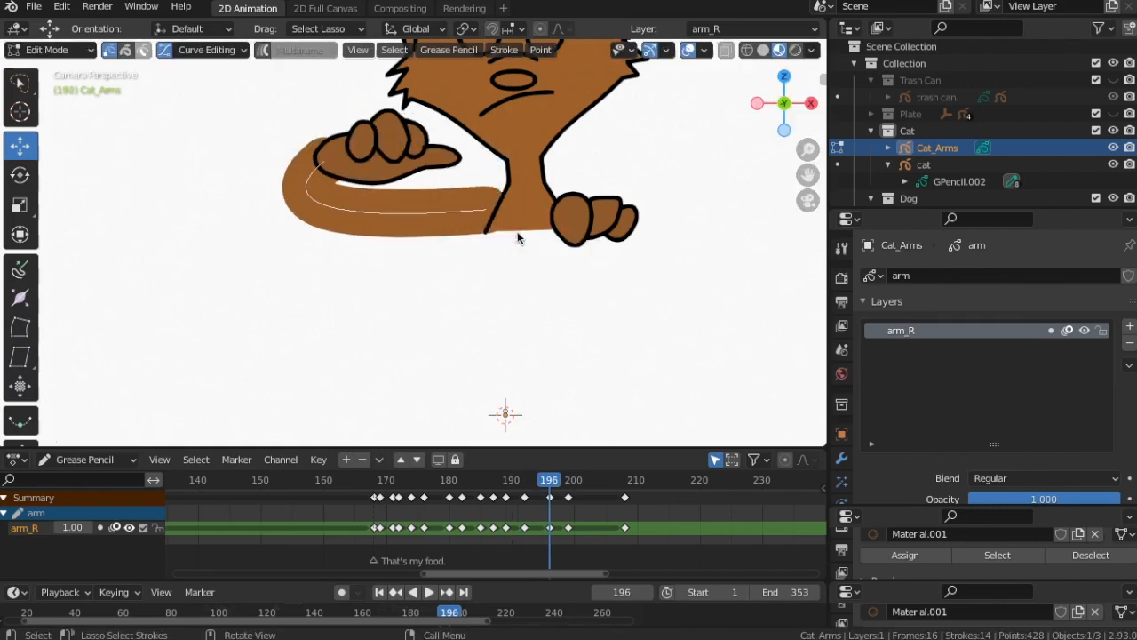
key("g")
left_click(510, 257)
left_click(328, 165)
key("g")
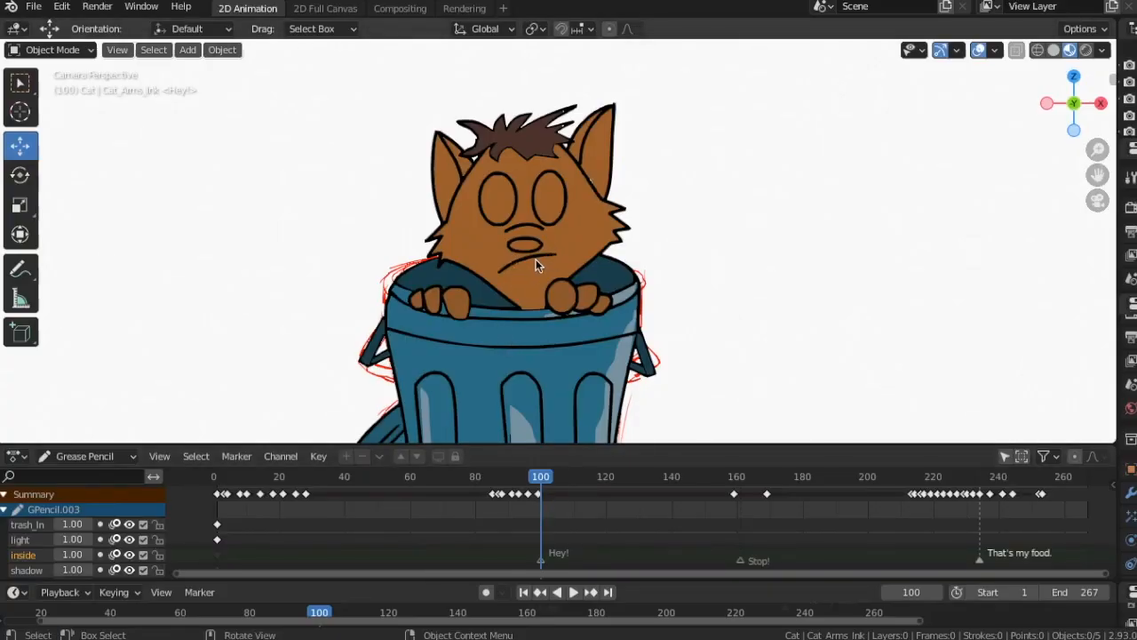
Play back and scrub the cat animation from frame 100 through the dialogue markers to frame 254 to review the arm poses.
key("space")
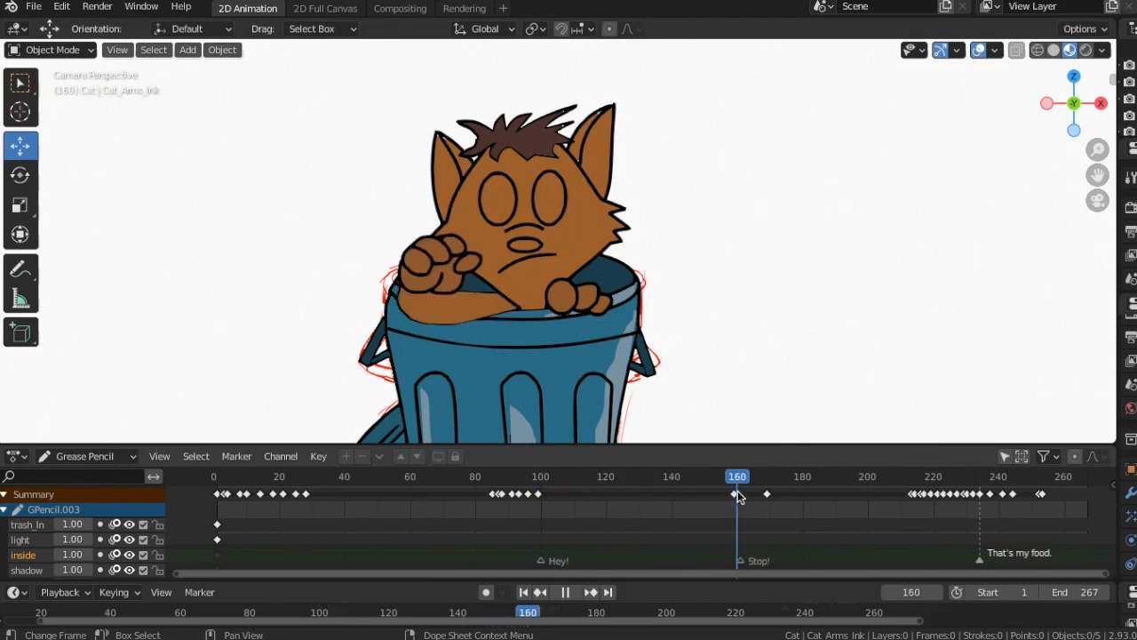
mouse_move(766, 493)
left_mouse_down()
mouse_move(734, 498)
mouse_move(766, 500)
left_mouse_up()
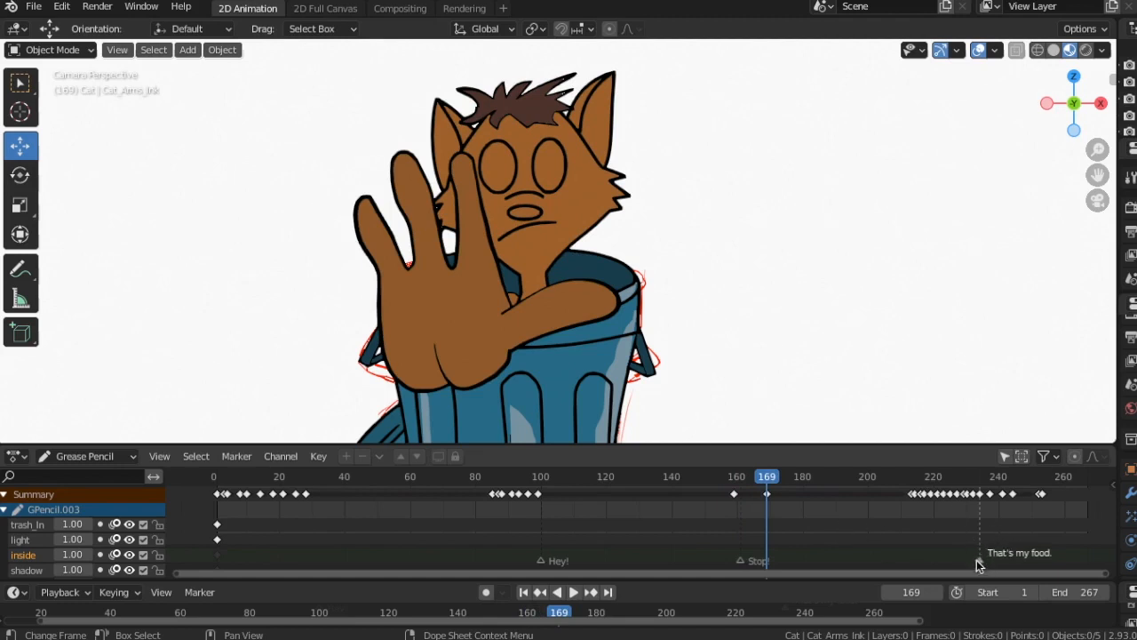
key("space")
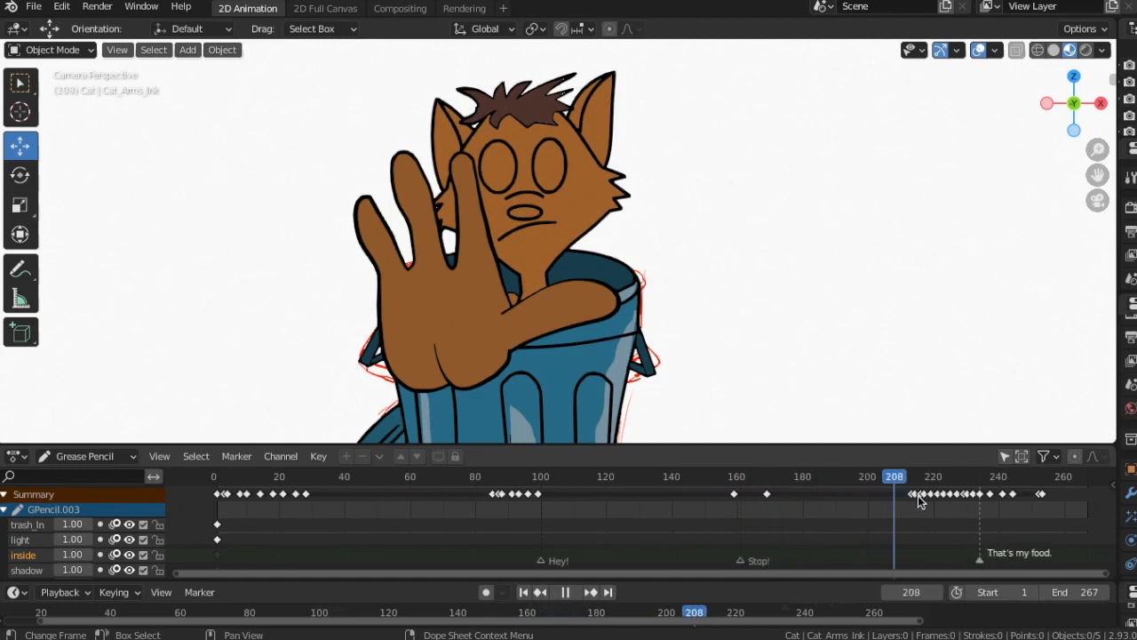
left_click_drag(956, 501, 1045, 502)
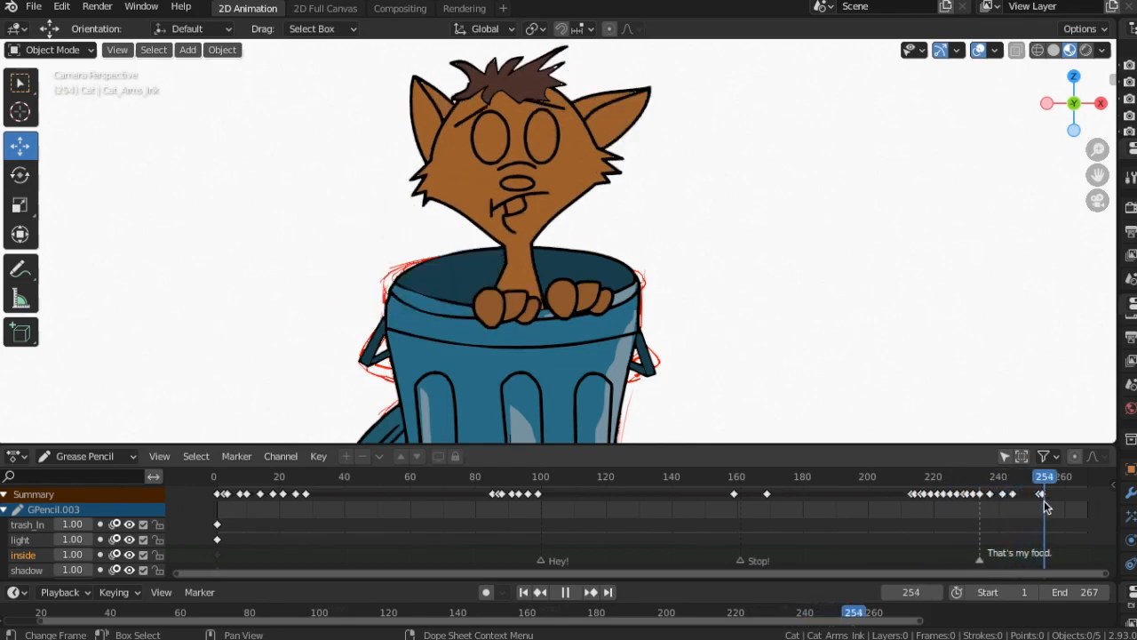